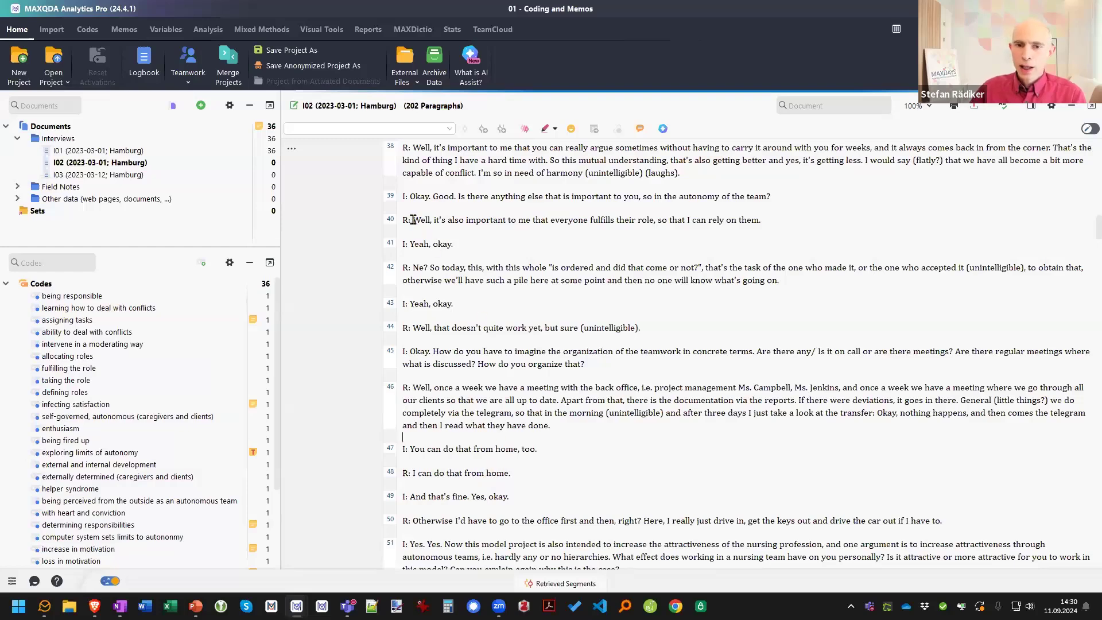
Turn on Open Coding Mode for the interview I02 text
drag(413, 219, 764, 220)
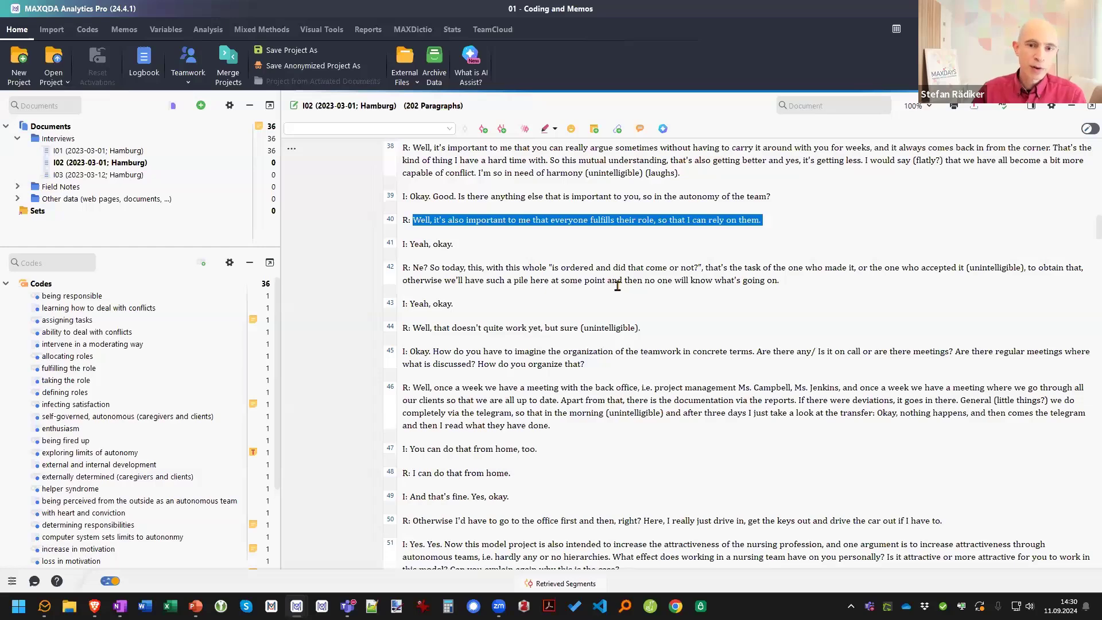
drag(518, 219, 519, 280)
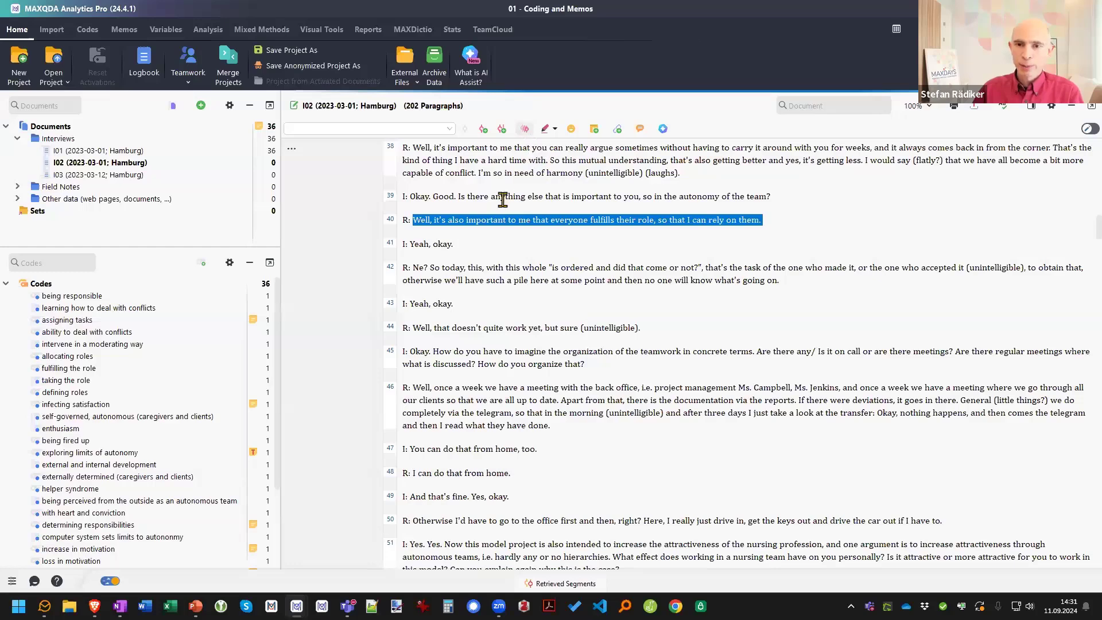
click(459, 250)
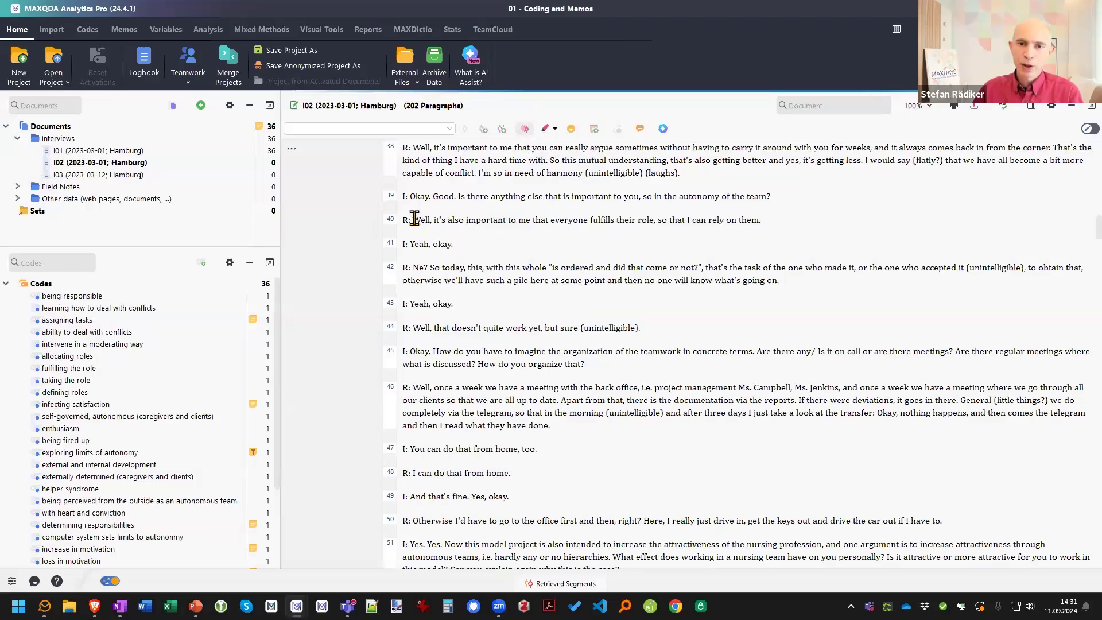
Select the respondent's statement in paragraph 40 and enter "expecting role fulfillment" as its new code
drag(414, 220, 767, 221)
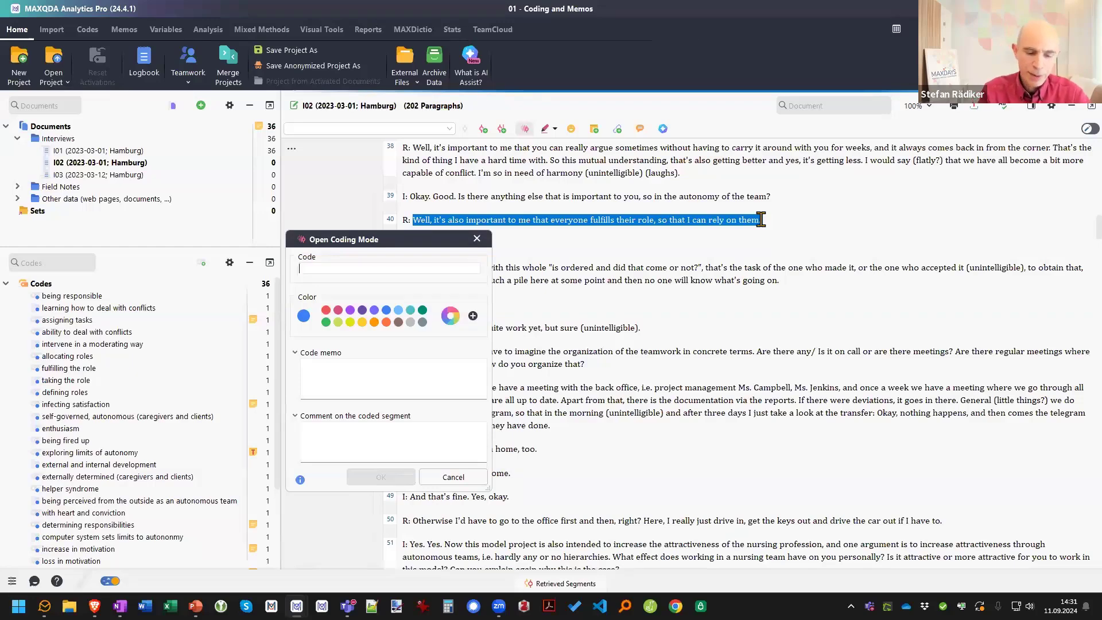
text(role)
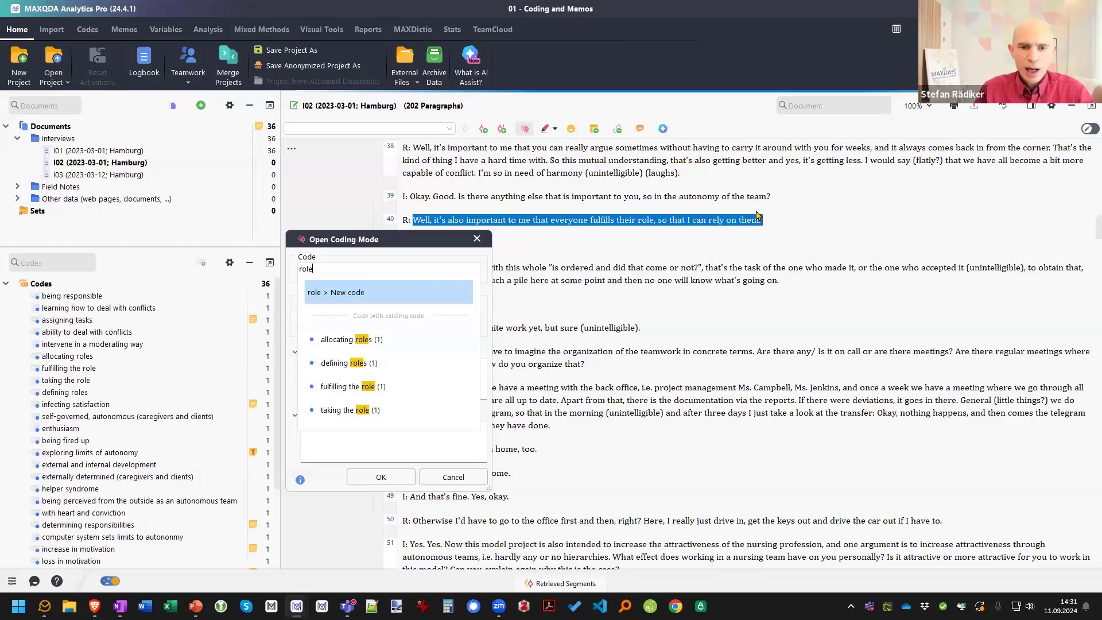
key(Return)
text(ex)
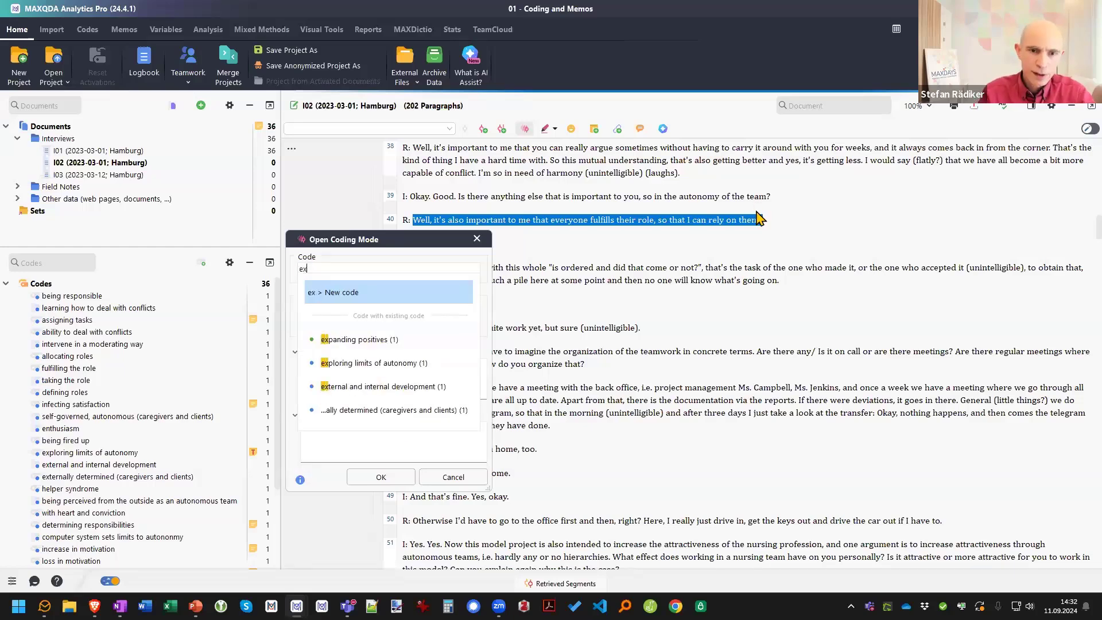
text(pecting role )
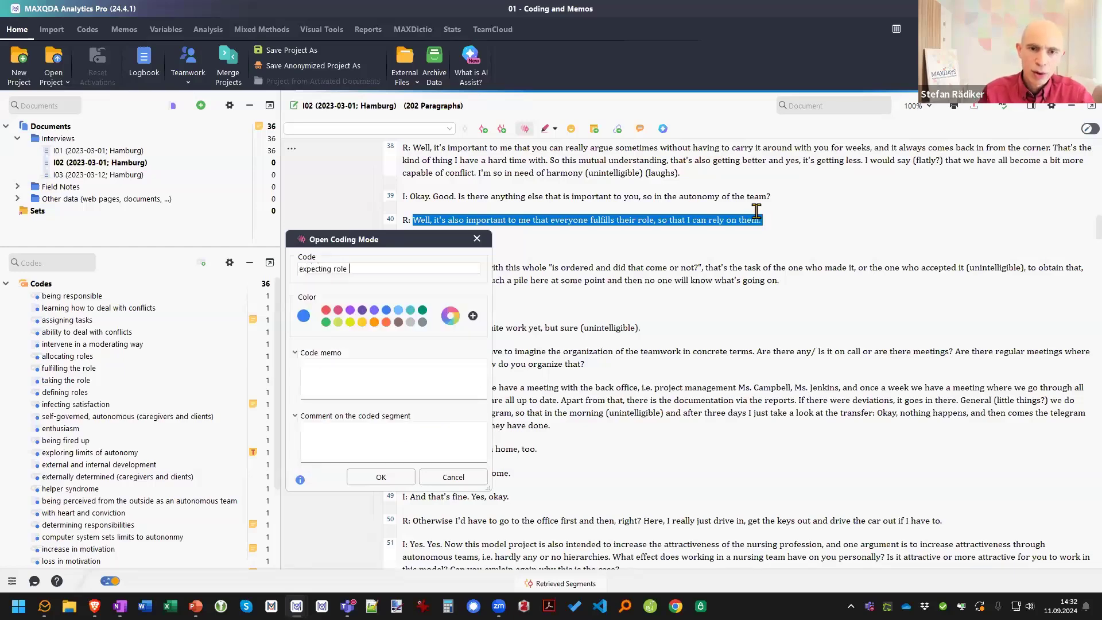
text(fulfillment)
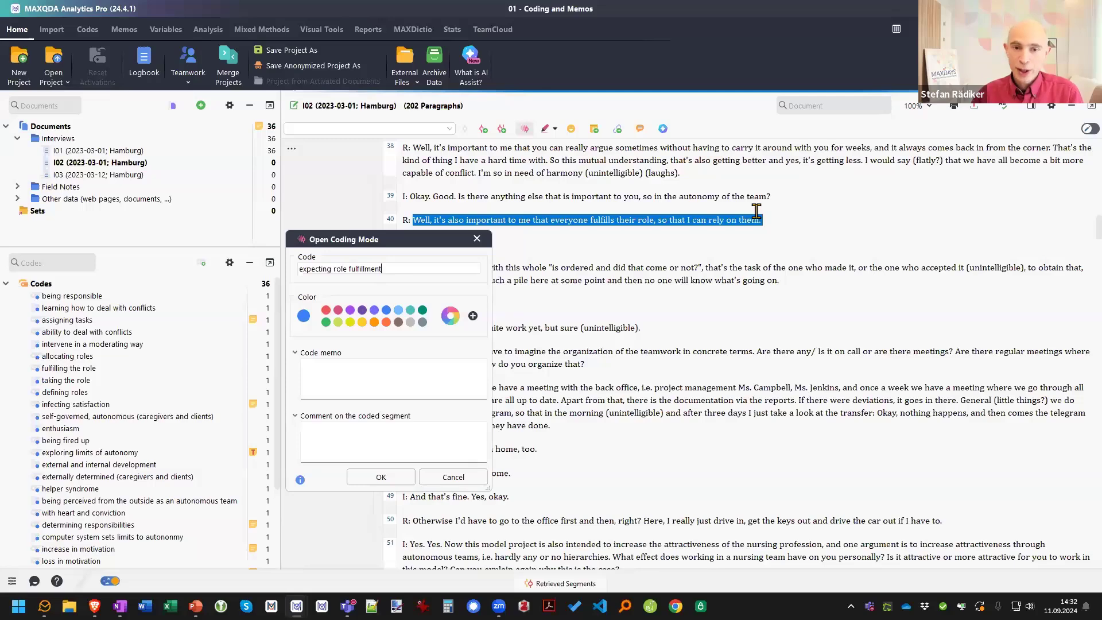
Add the code memo "Who defines roles in an autonomous team?" to the new code
click(395, 378)
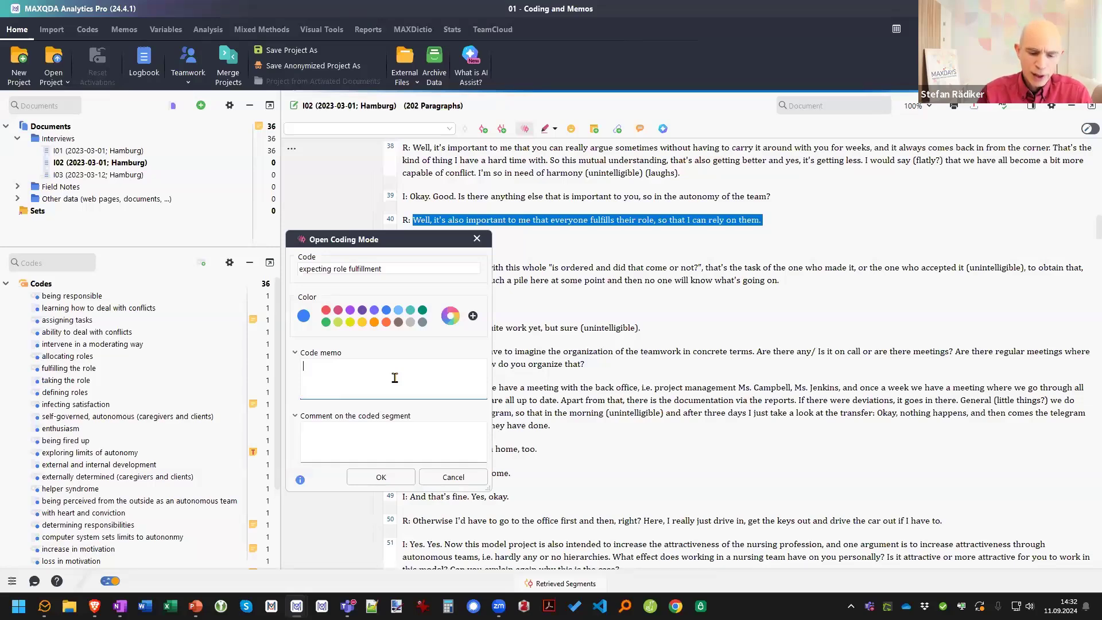
text(Whoe)
text(defines )
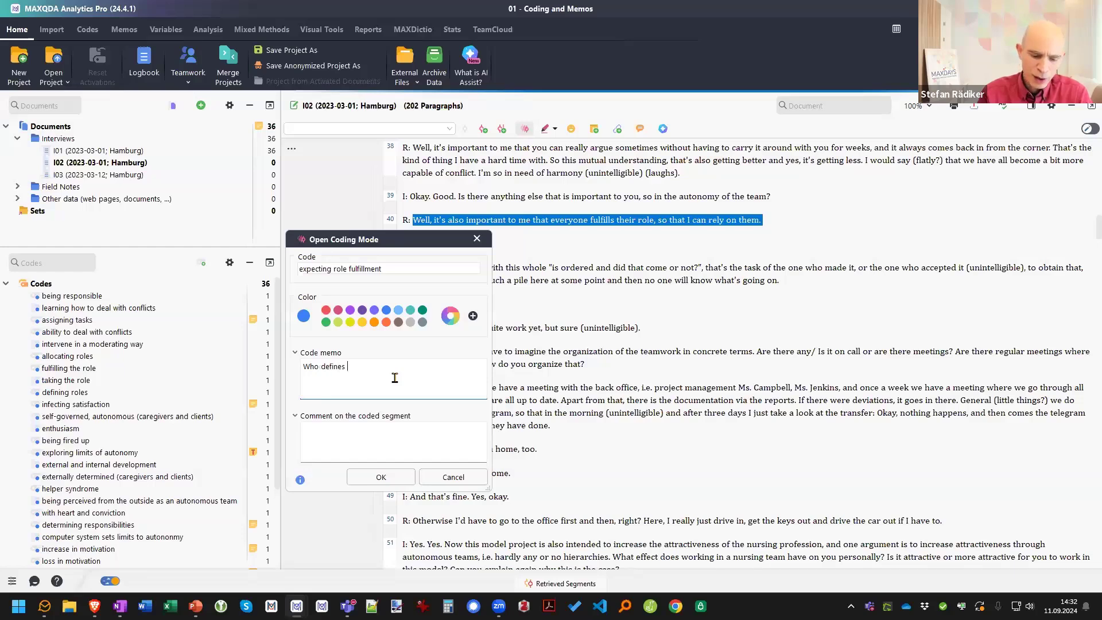
text(roles in any)
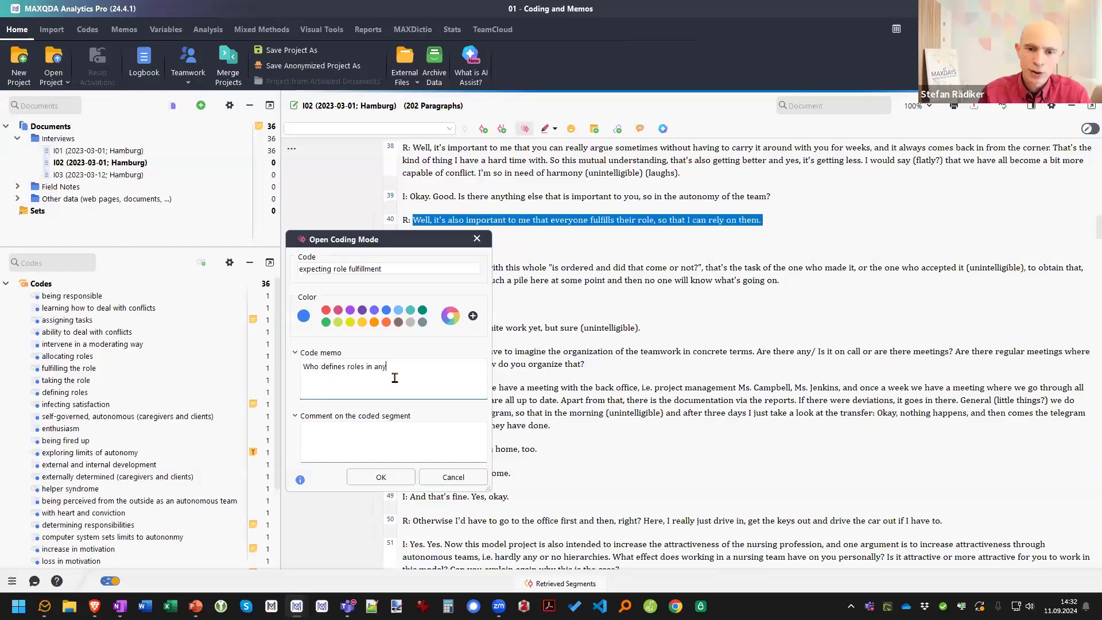
key(BackSpace)
text(autono)
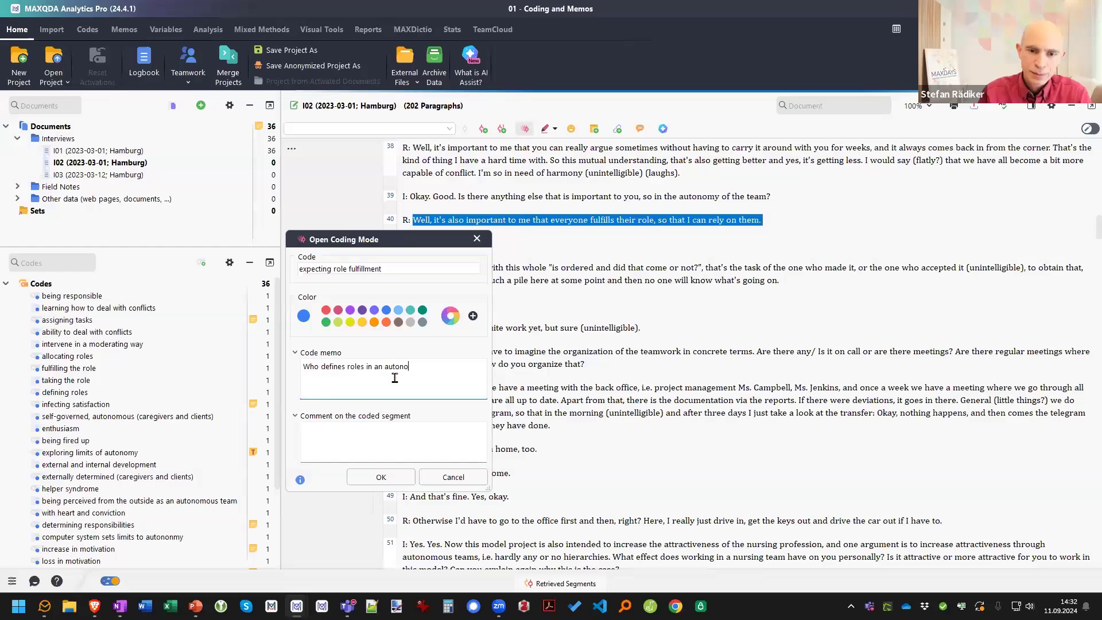
text(mous team?)
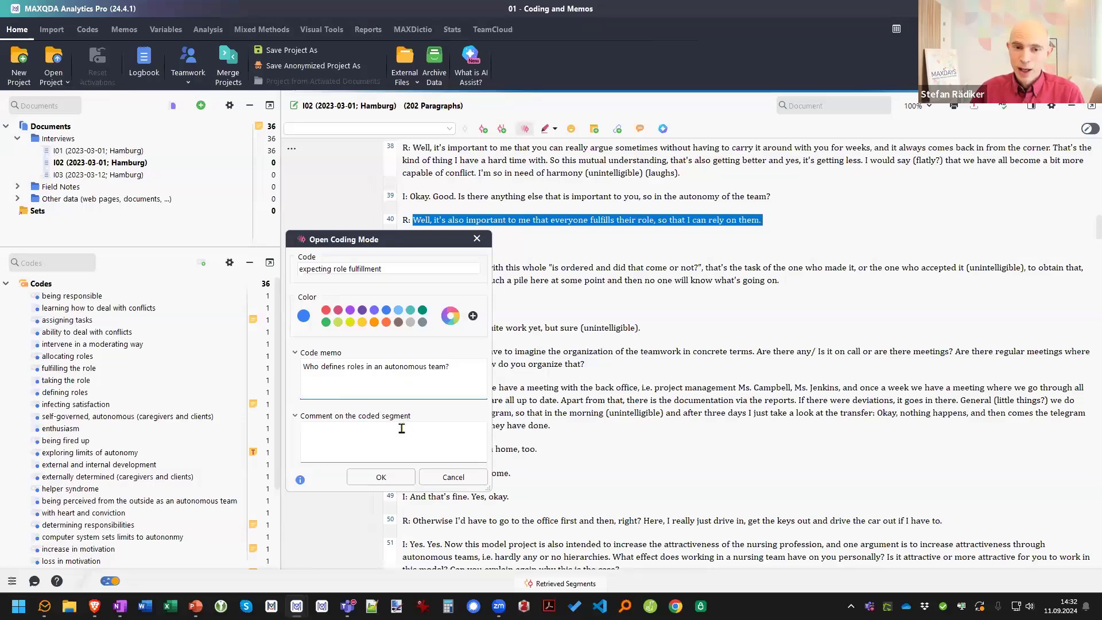
Add the segment comment "Language: role vs task vs responsibilities" and apply the code to the statement
key(Tab)
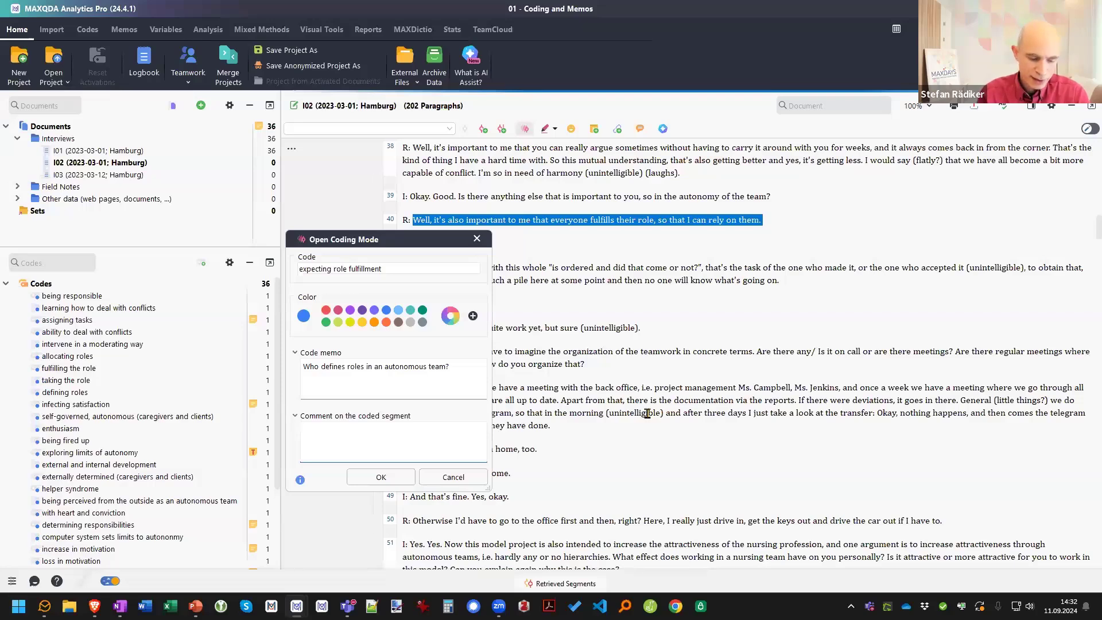
text(Language:)
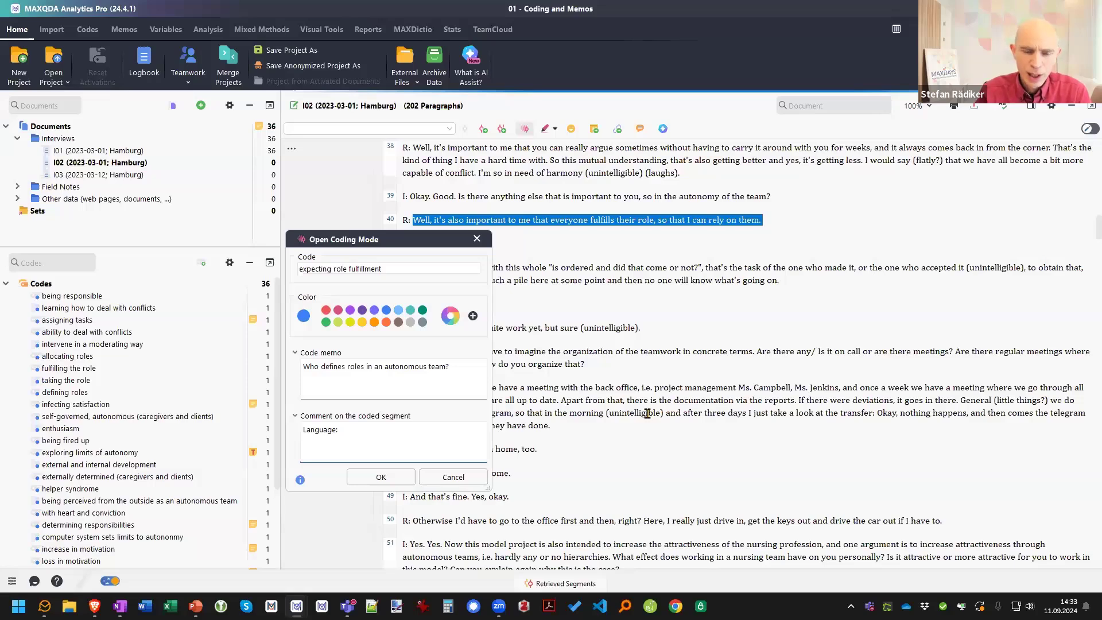
text(role)
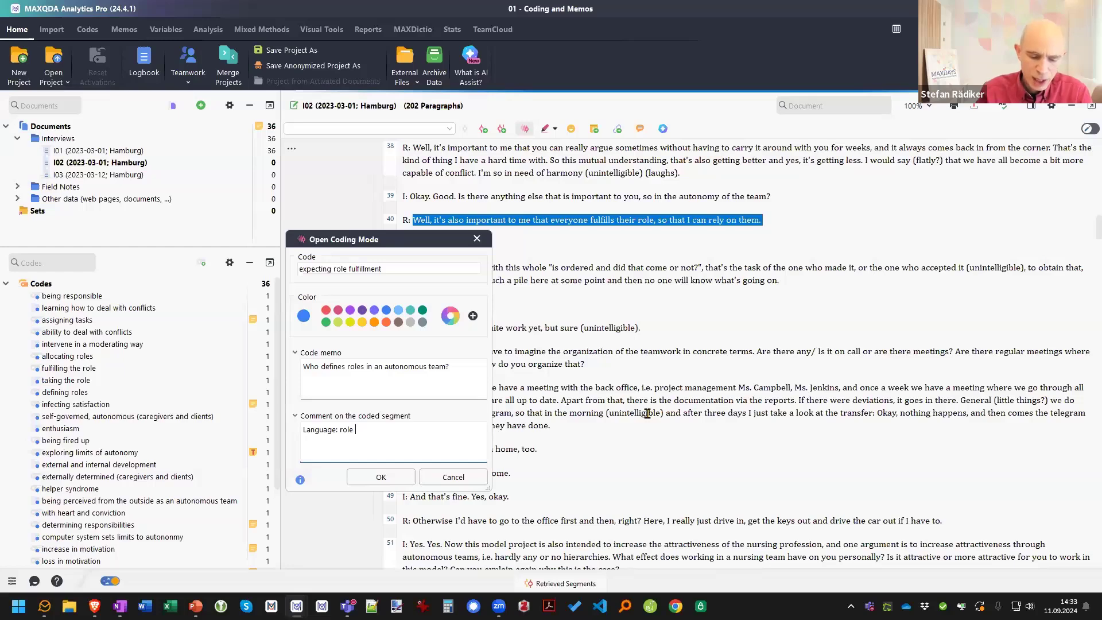
text( vs task)
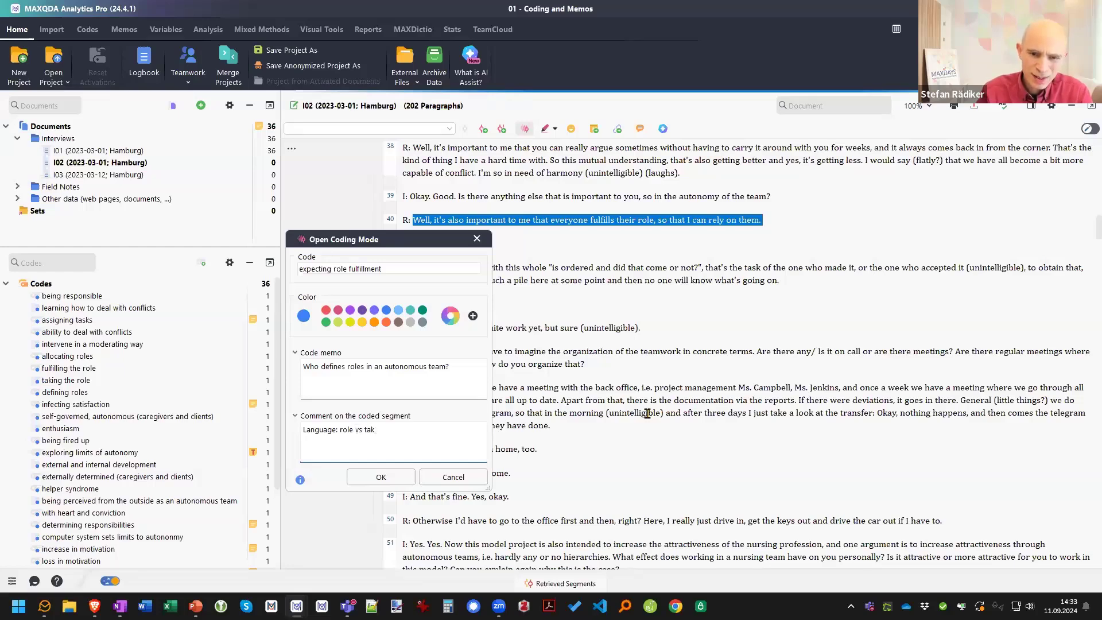
text( vs re)
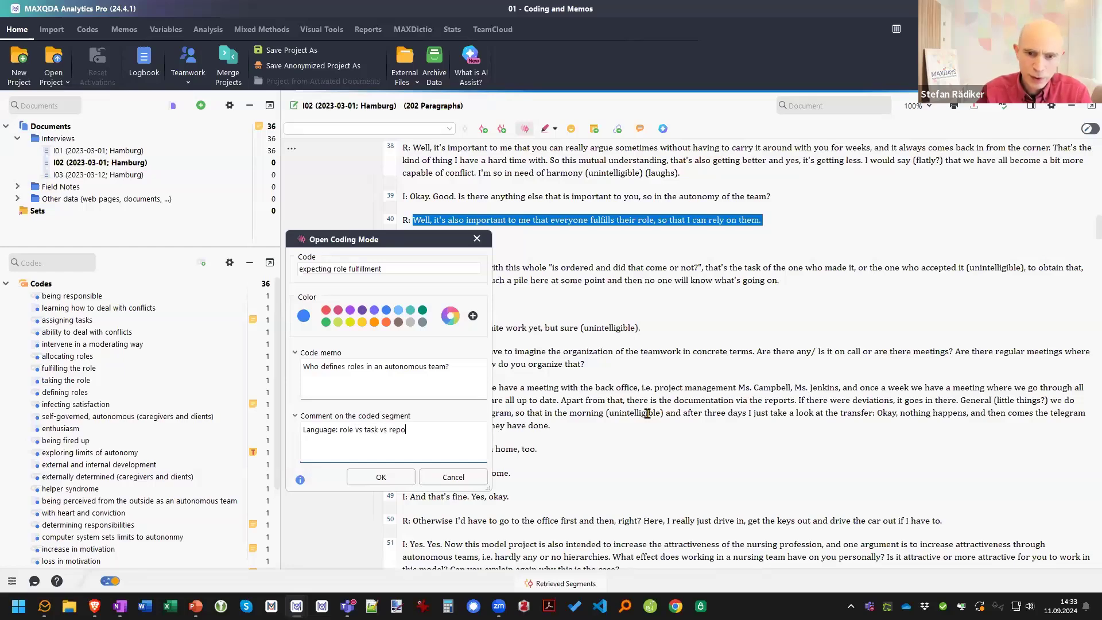
text(sponsibil)
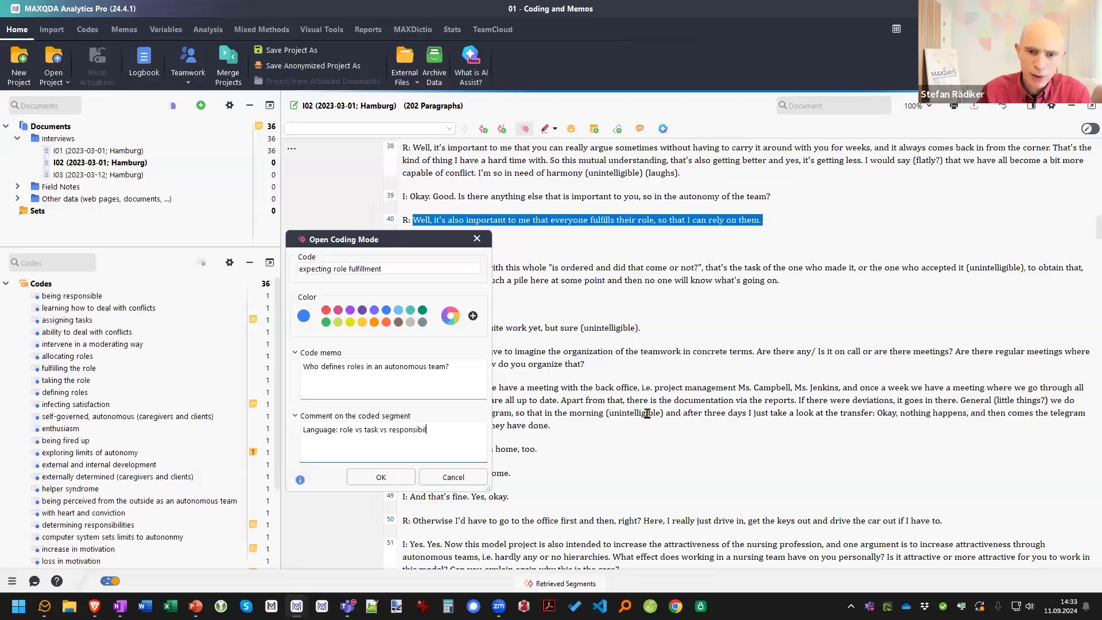
text(ities)
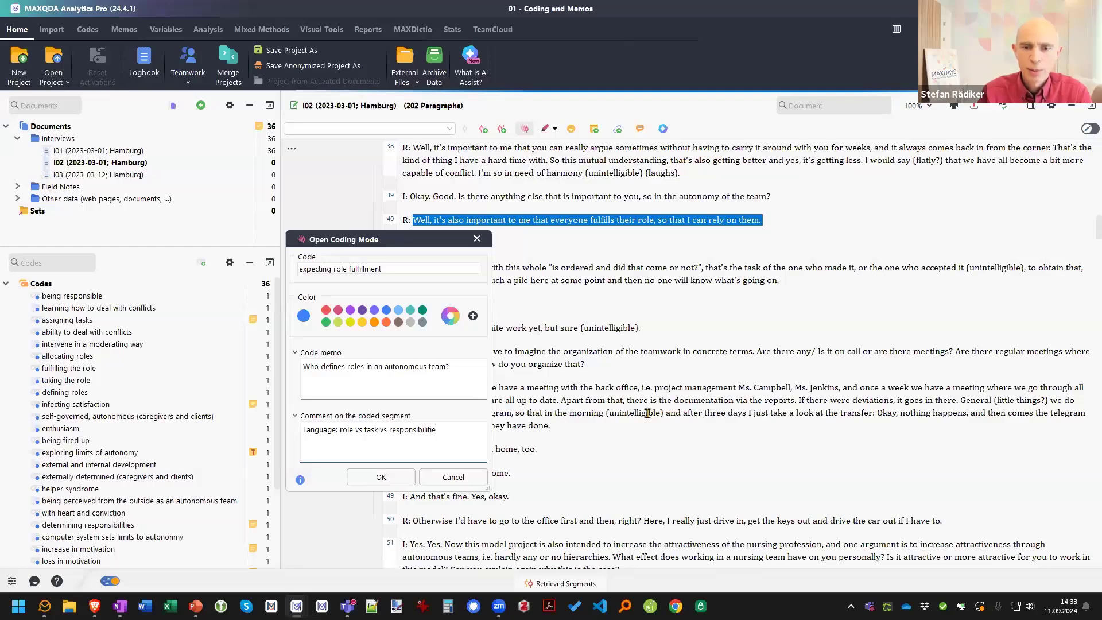
click(381, 478)
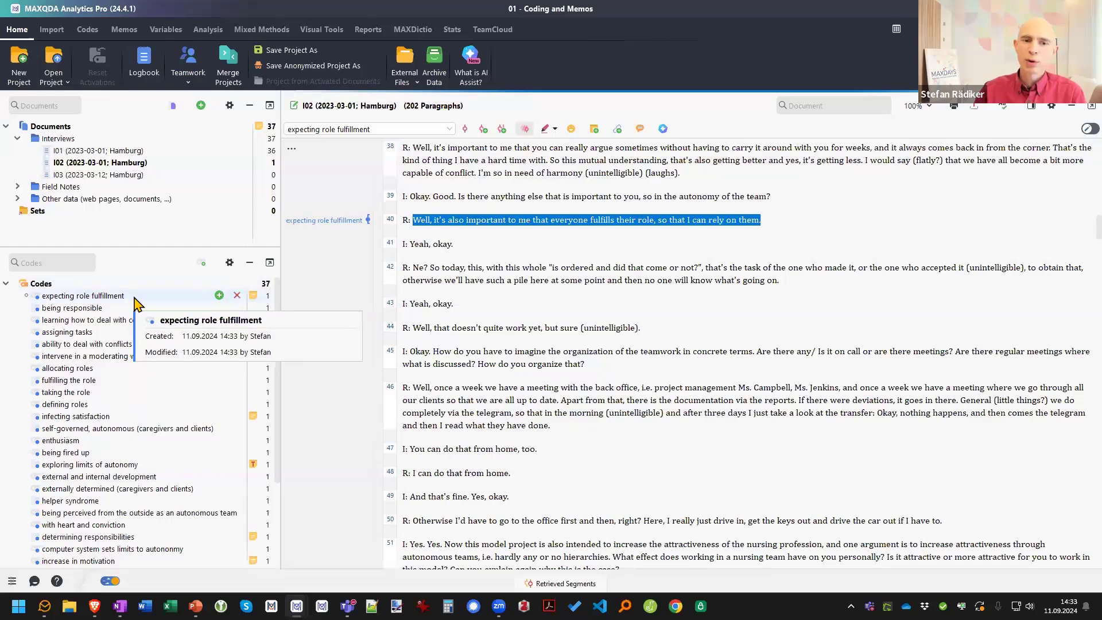
Generate AI Assist suggestions of new codes in English for the respondent's statement in paragraph 40
mouse_move(253, 301)
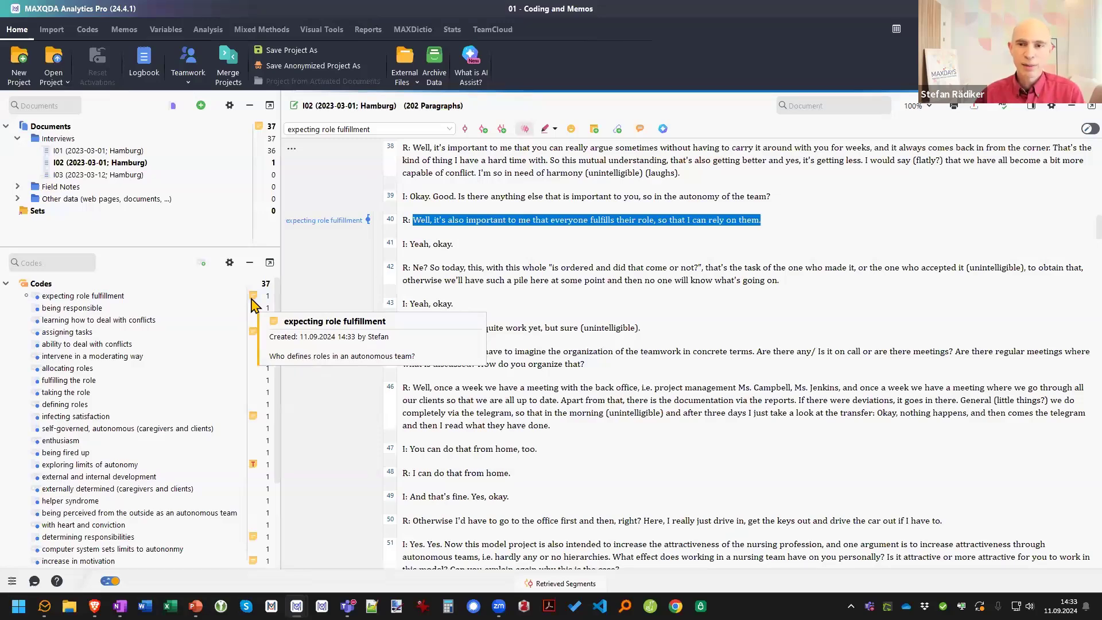
click(464, 265)
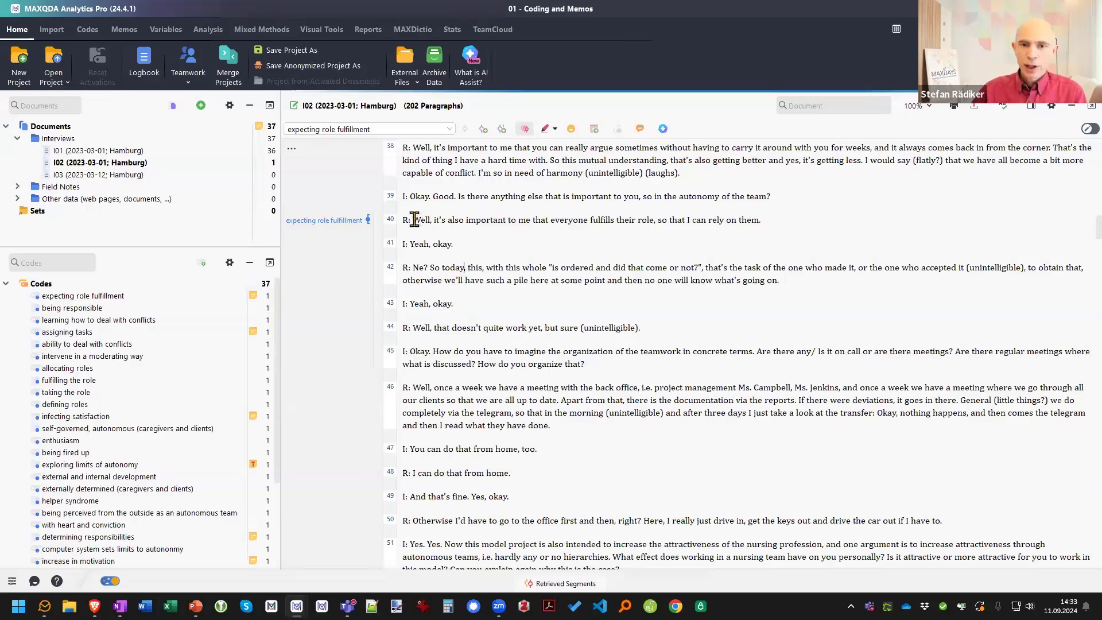
drag(414, 220, 477, 221)
drag(741, 232, 769, 220)
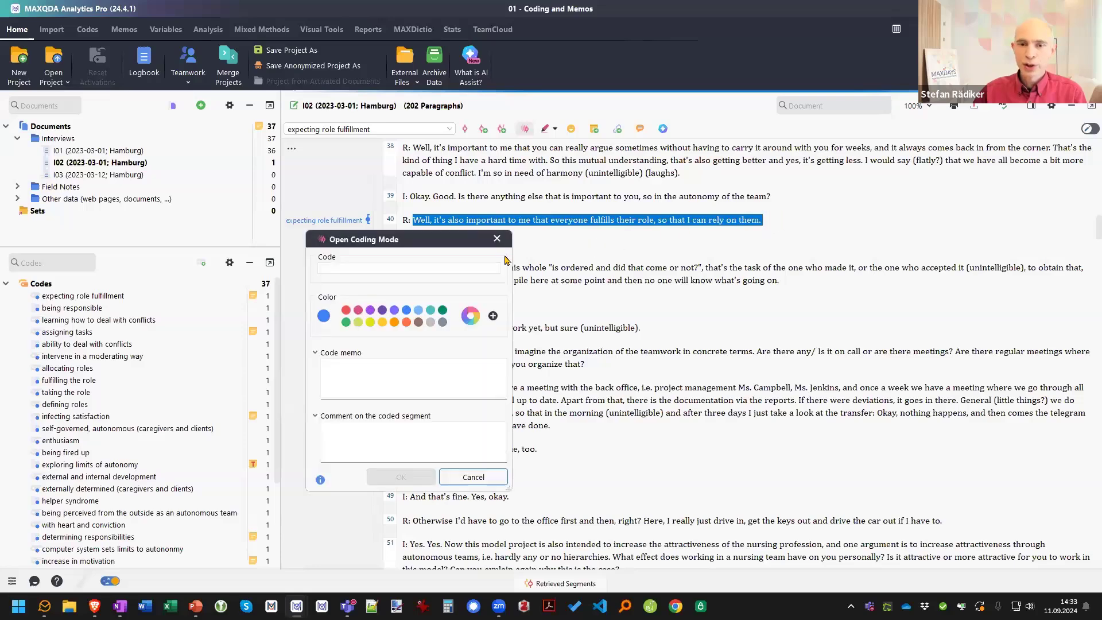
click(497, 239)
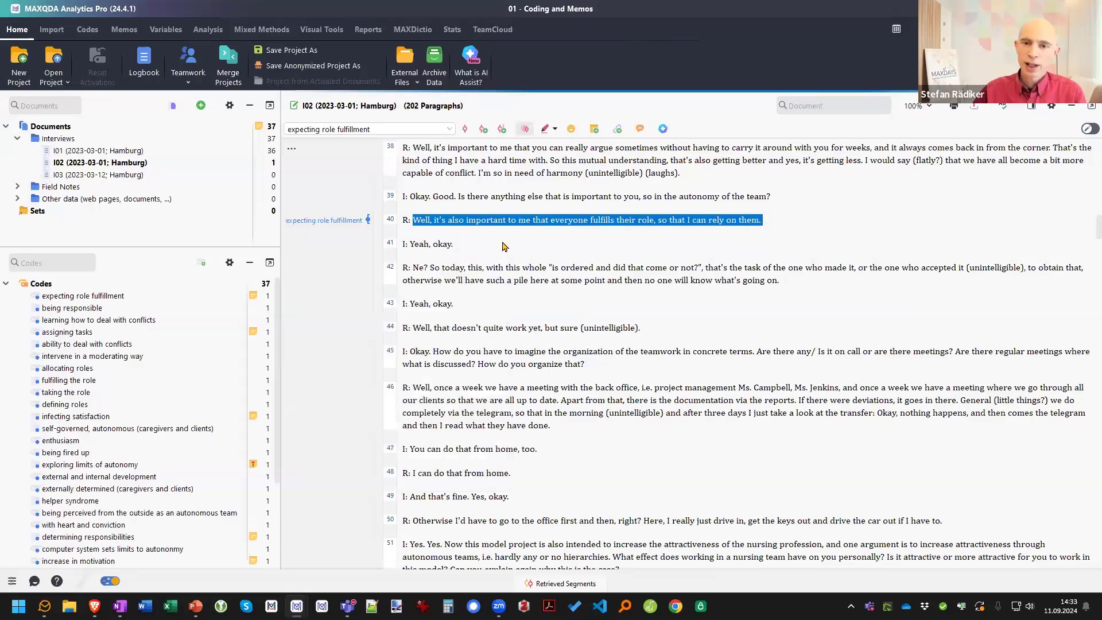
right_click(562, 226)
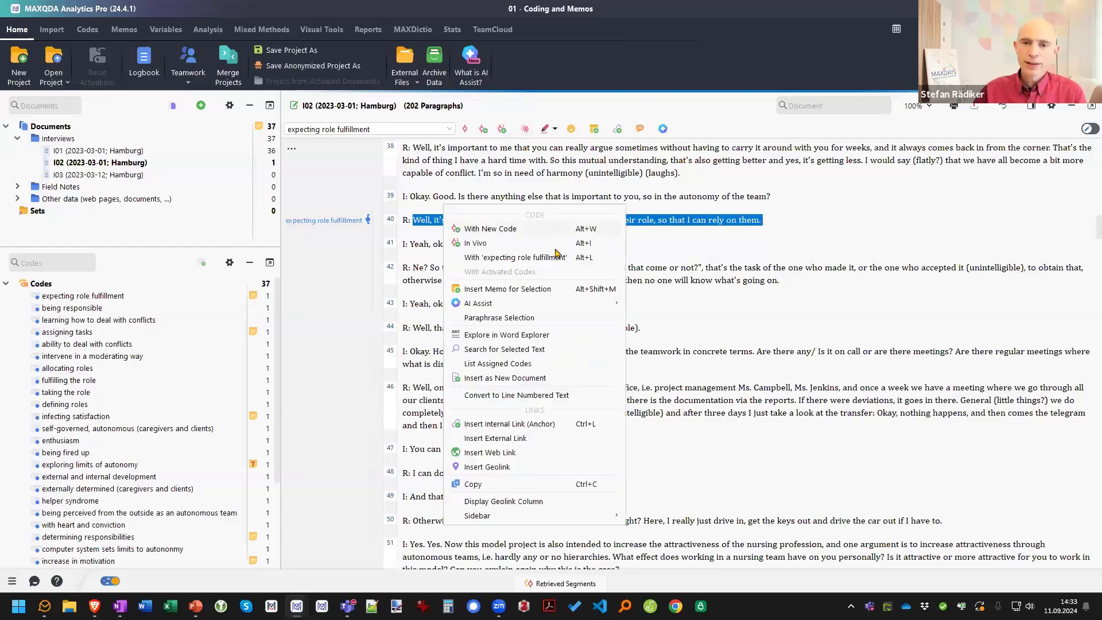
mouse_move(554, 307)
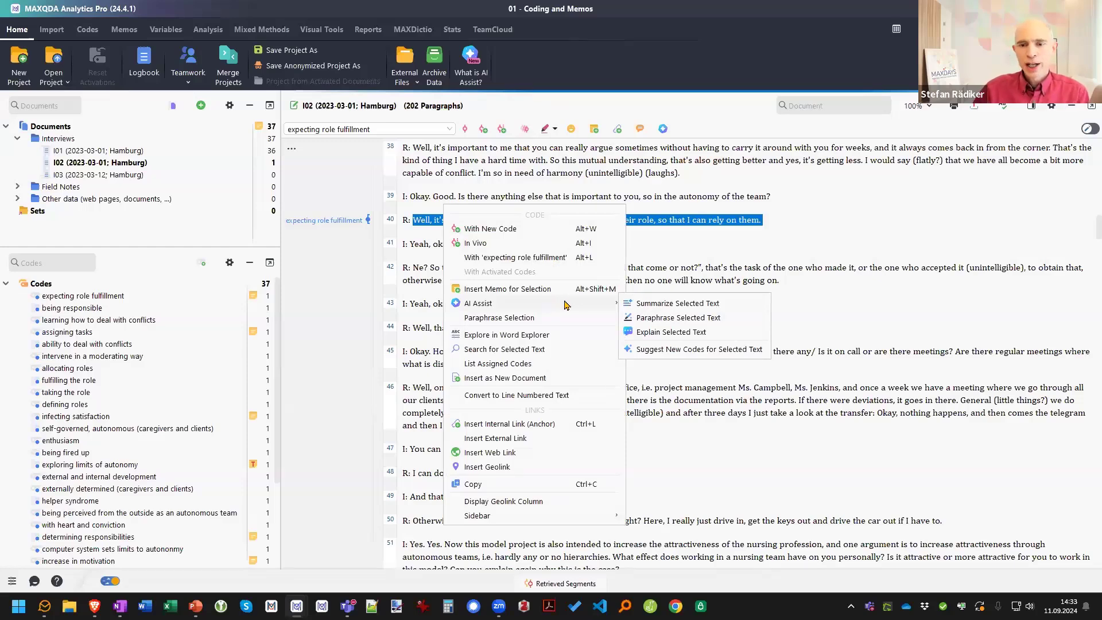
click(699, 350)
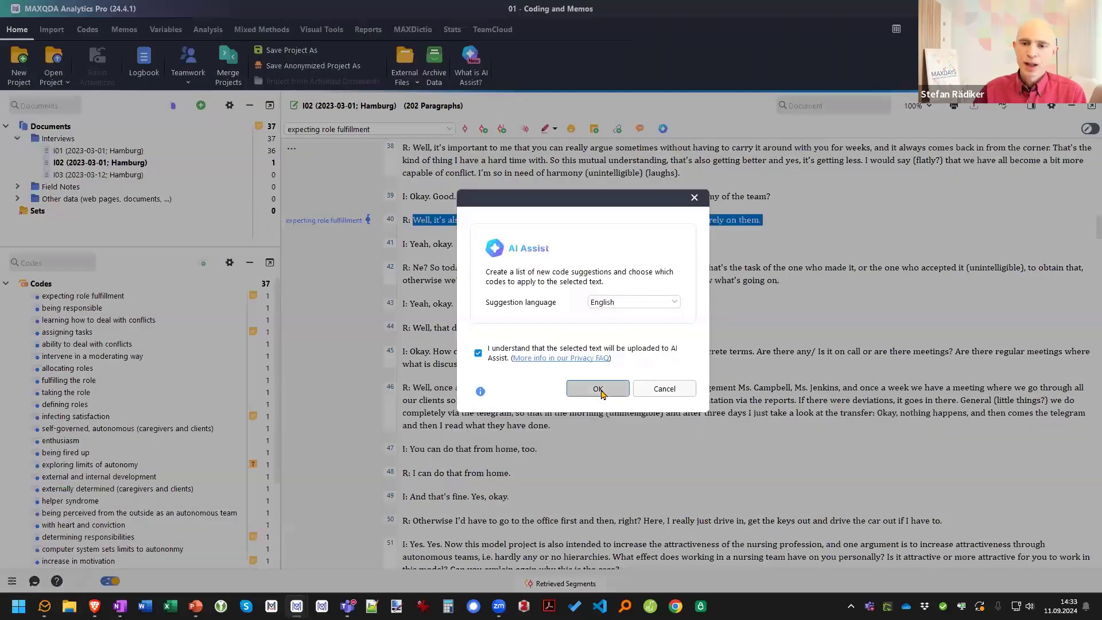
click(599, 390)
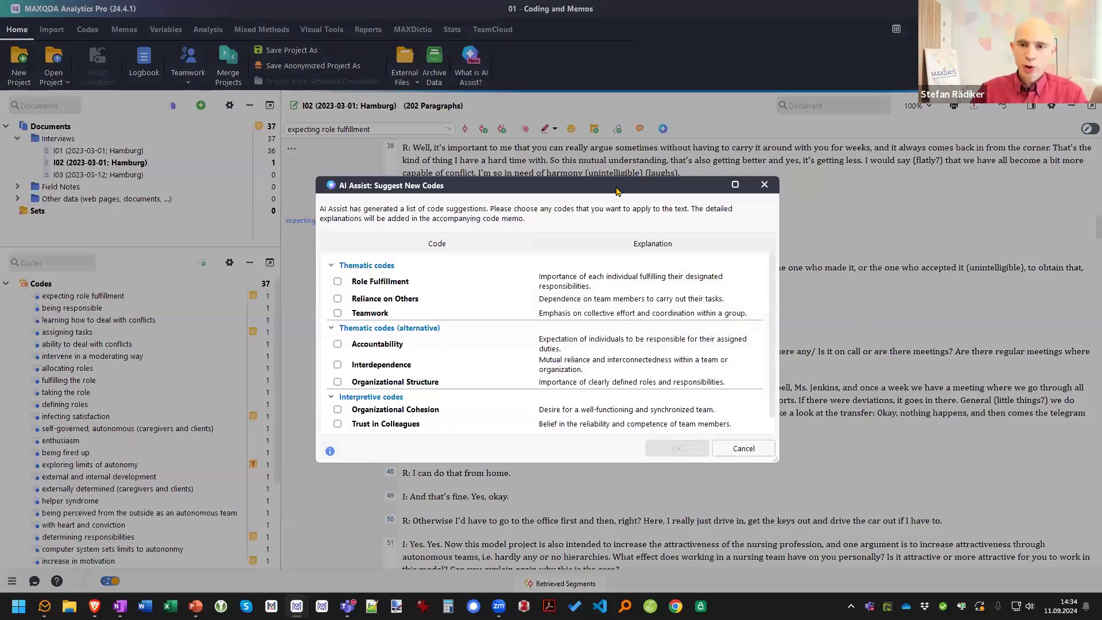
Enlarge the list of AI code suggestions and apply only the suggested code "Accountability" to the statement
drag(618, 191, 719, 253)
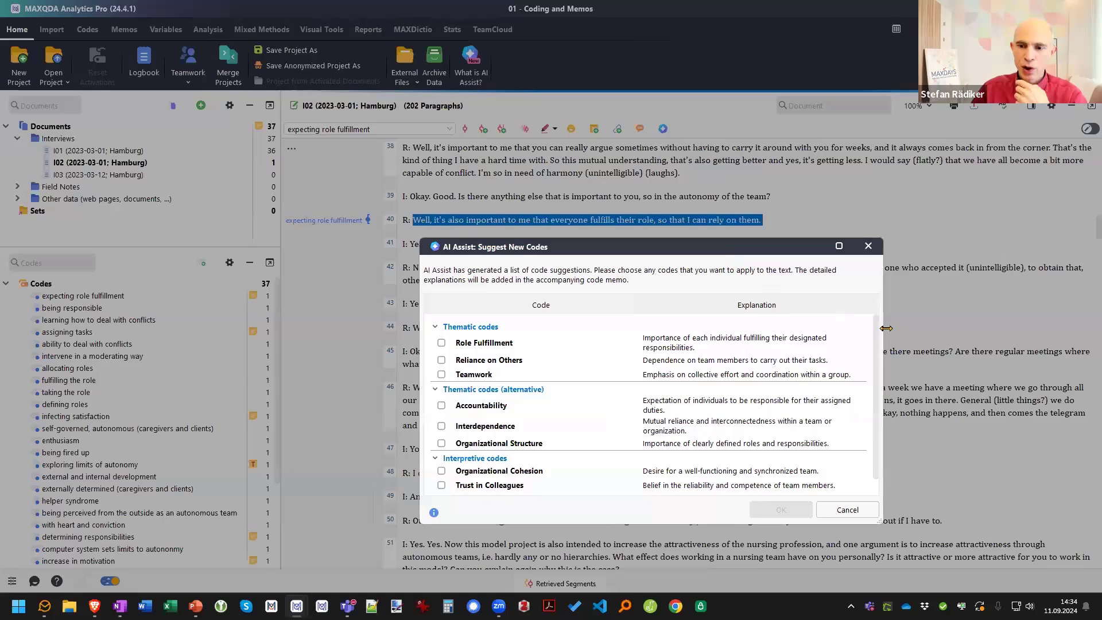
drag(886, 328, 935, 328)
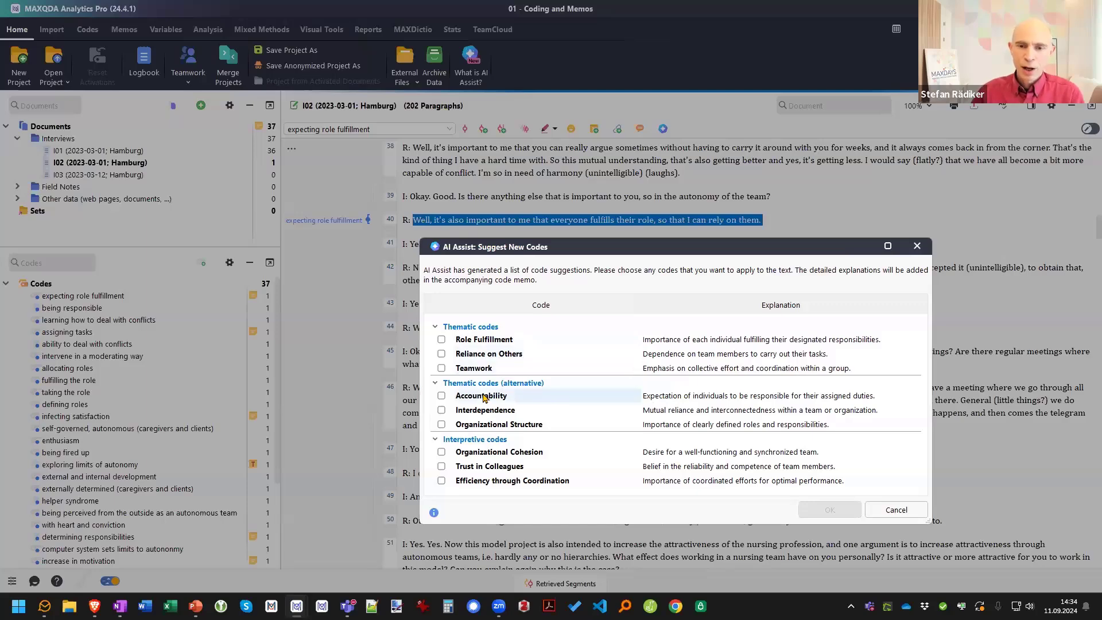
click(441, 397)
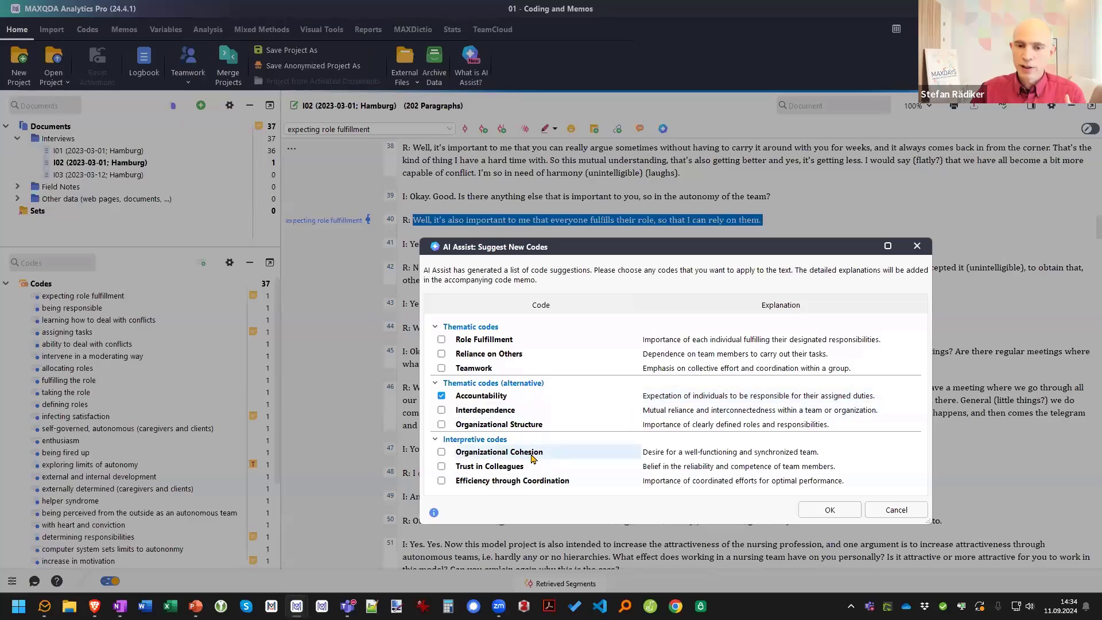
click(828, 511)
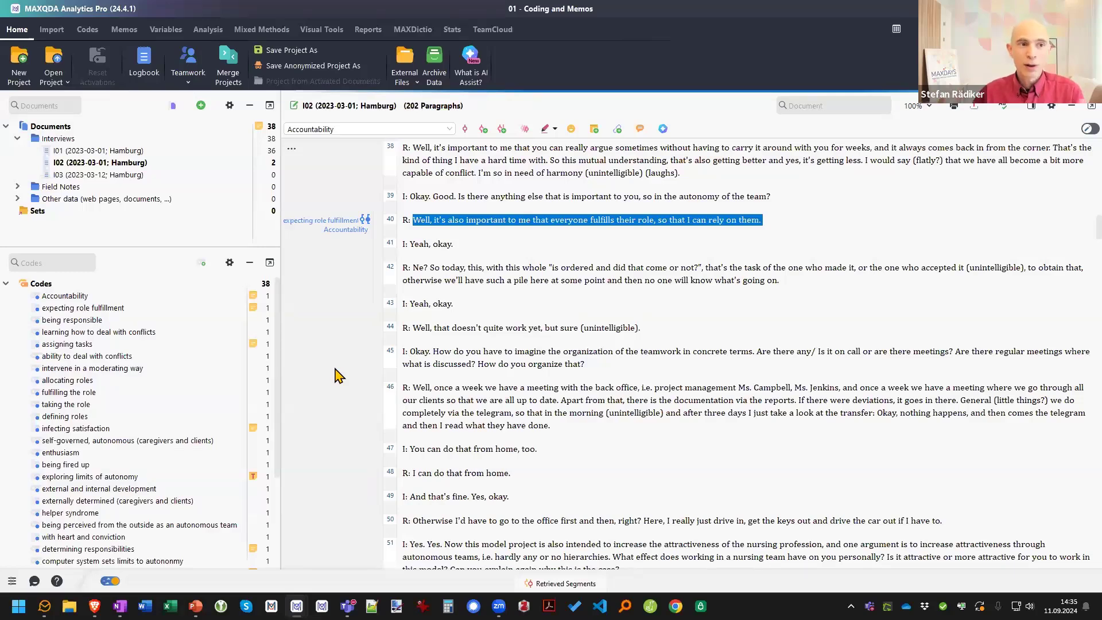
Open the Creative Coding workspace for organizing the codes
click(90, 30)
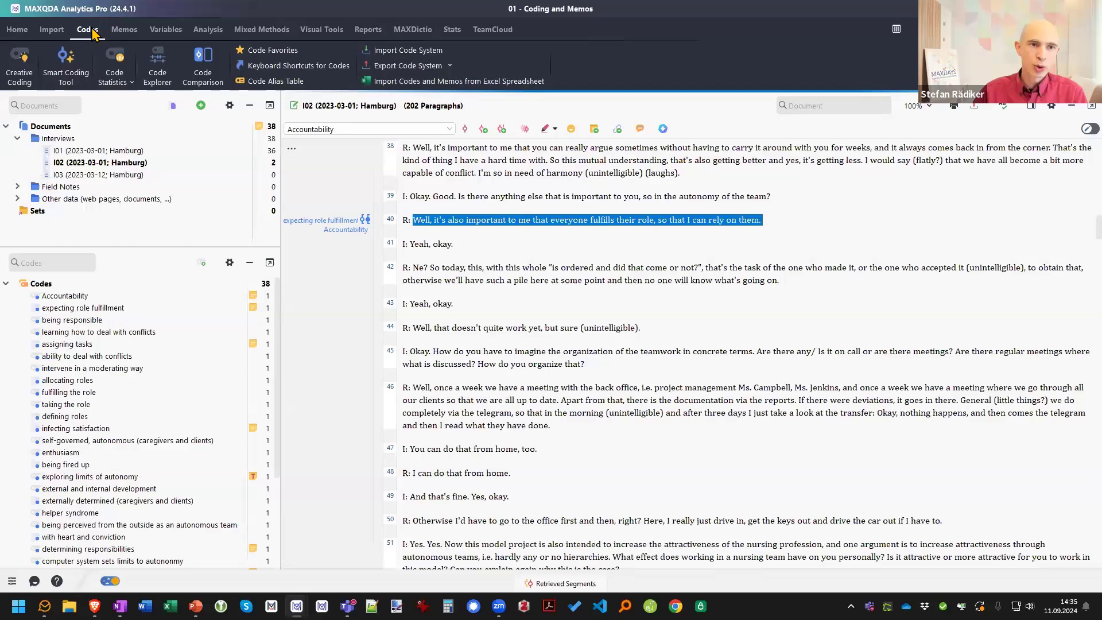
click(20, 79)
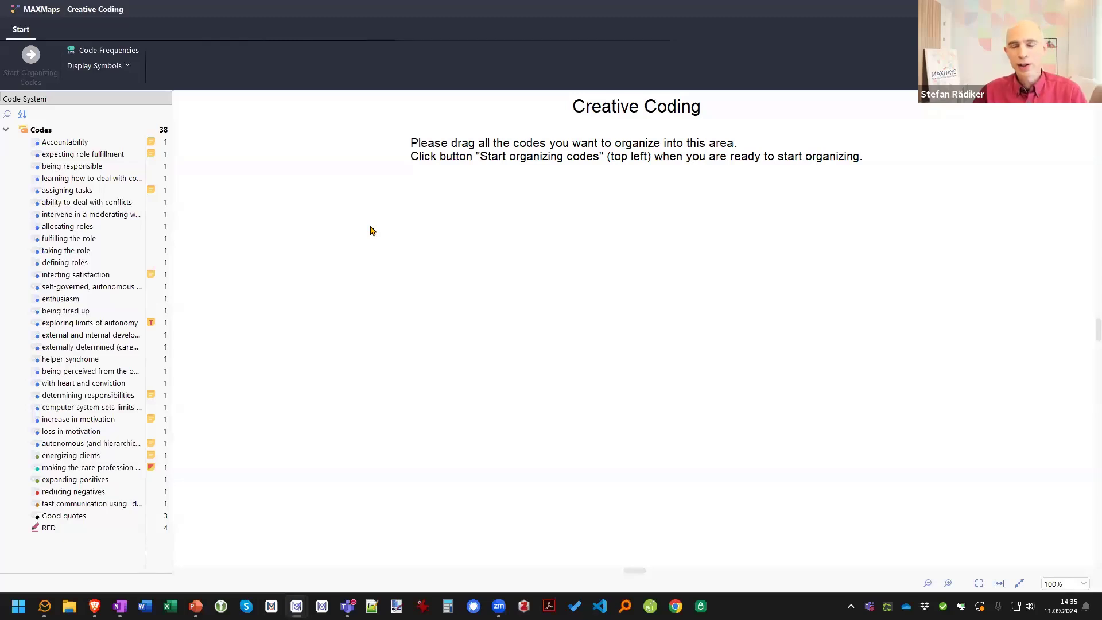
Add the codes from "Accountability" to "defining roles" to the workspace, shift their column upward and start organizing them
click(74, 146)
shift+click(74, 263)
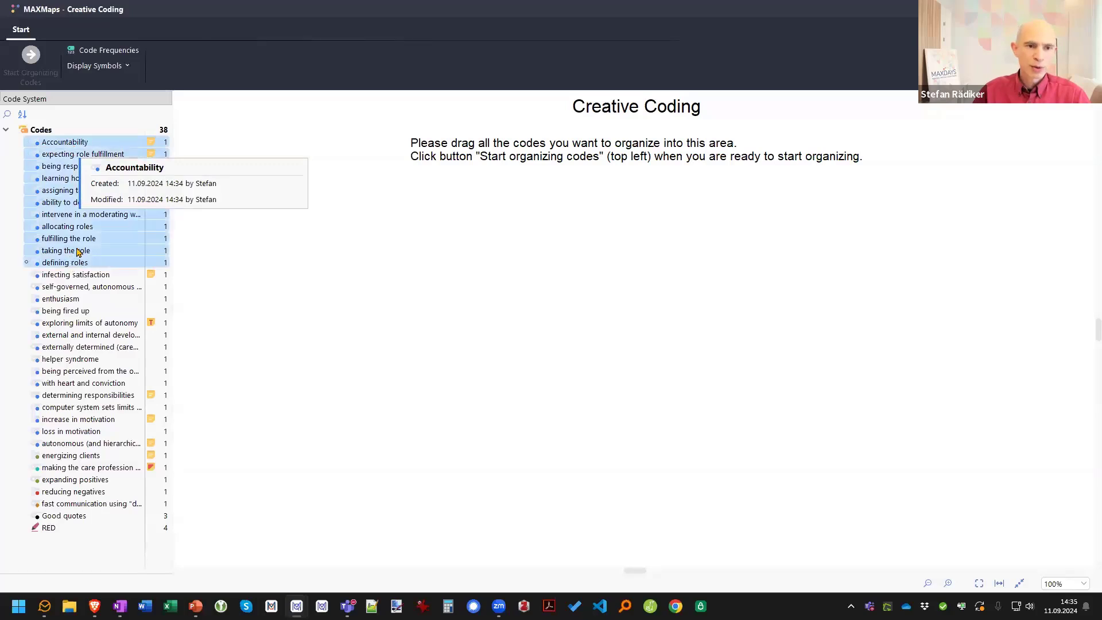
drag(76, 226, 312, 288)
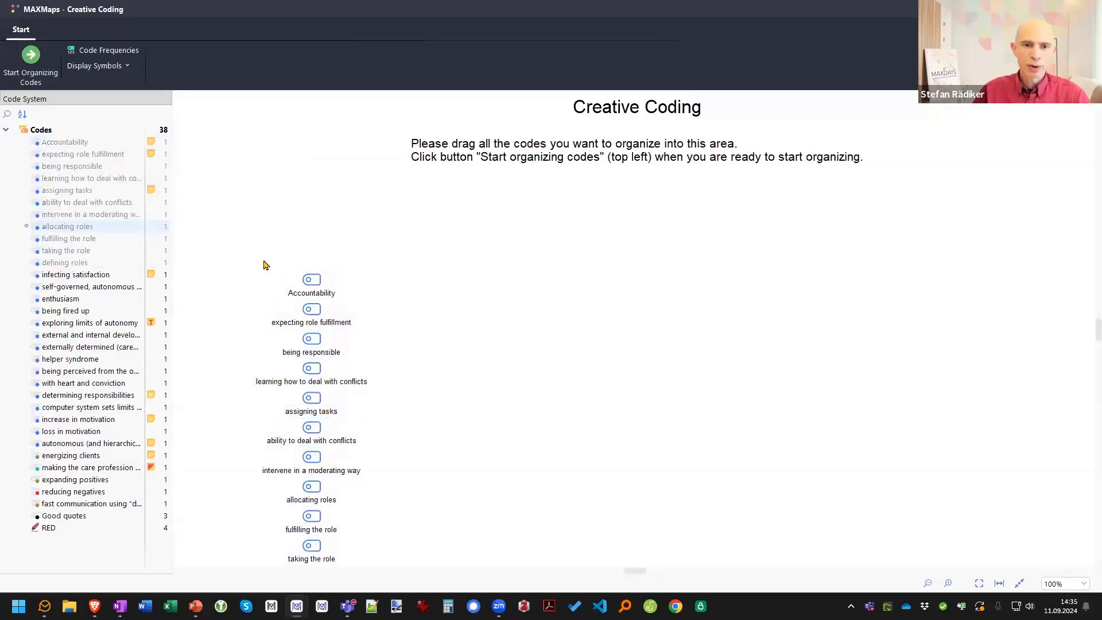
drag(247, 240, 376, 561)
drag(319, 279, 297, 207)
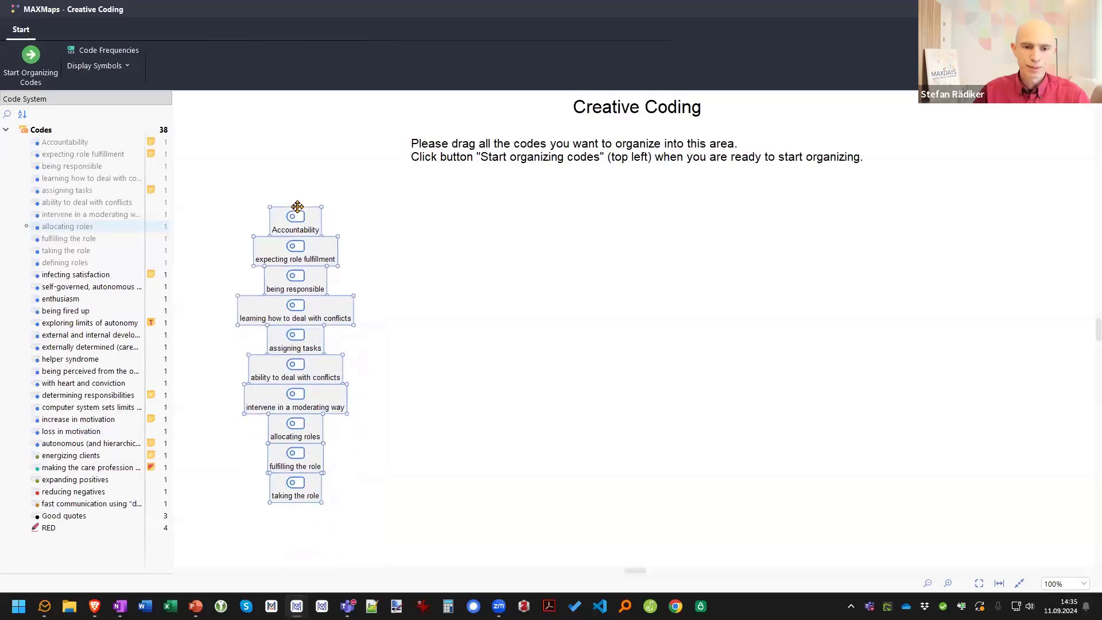
click(31, 58)
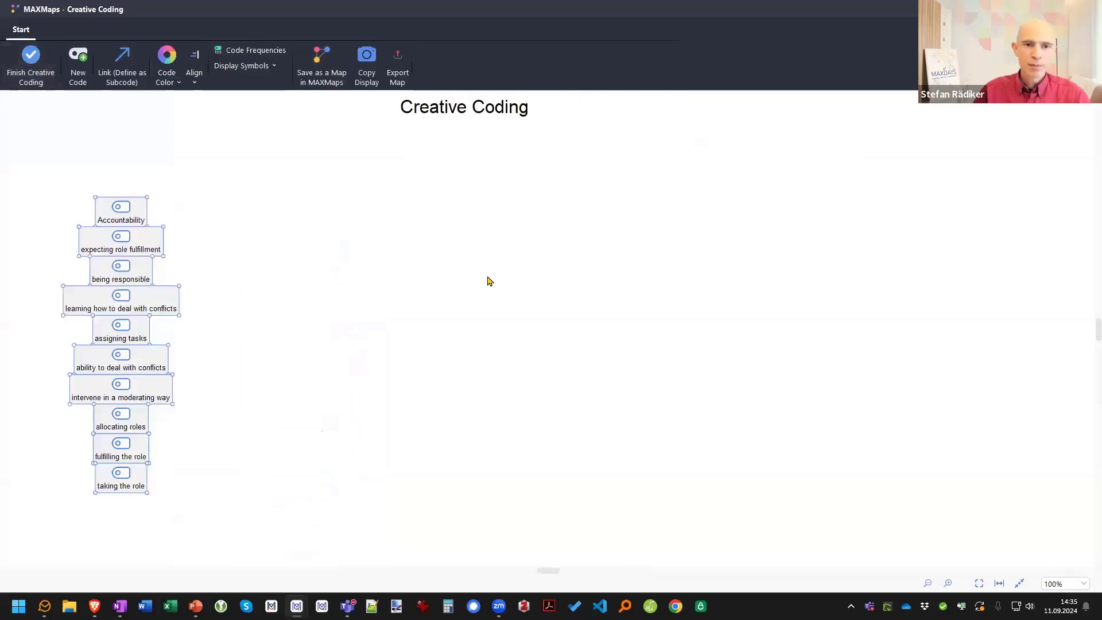
click(390, 290)
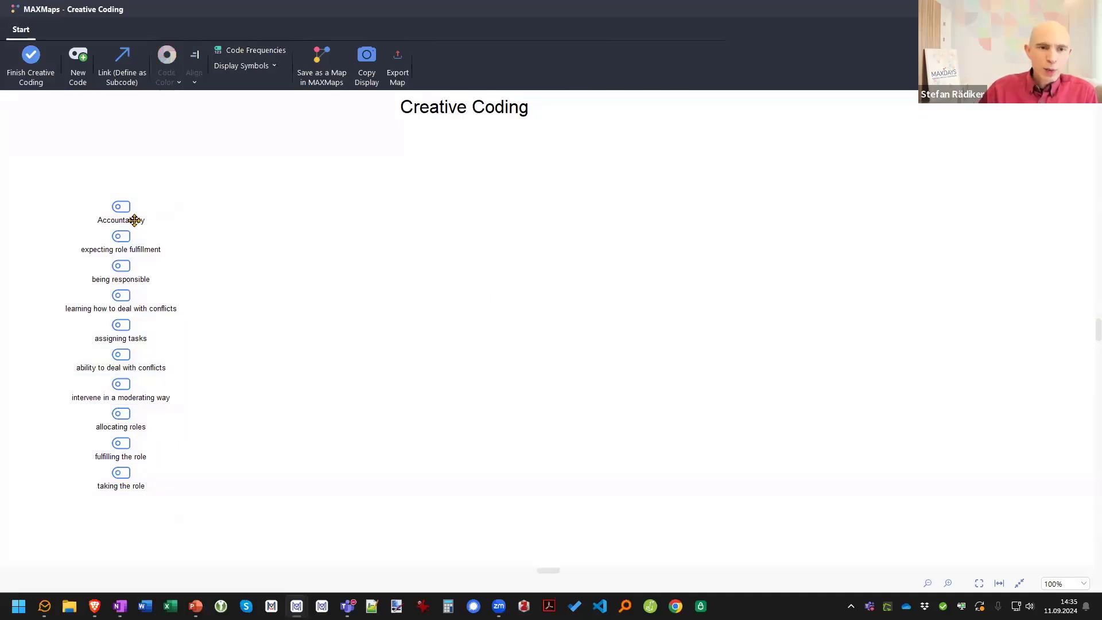
Group the codes "Accountability", "expecting role fulfillment" and "being responsible" close together, away from the remaining column of codes
drag(122, 211, 283, 198)
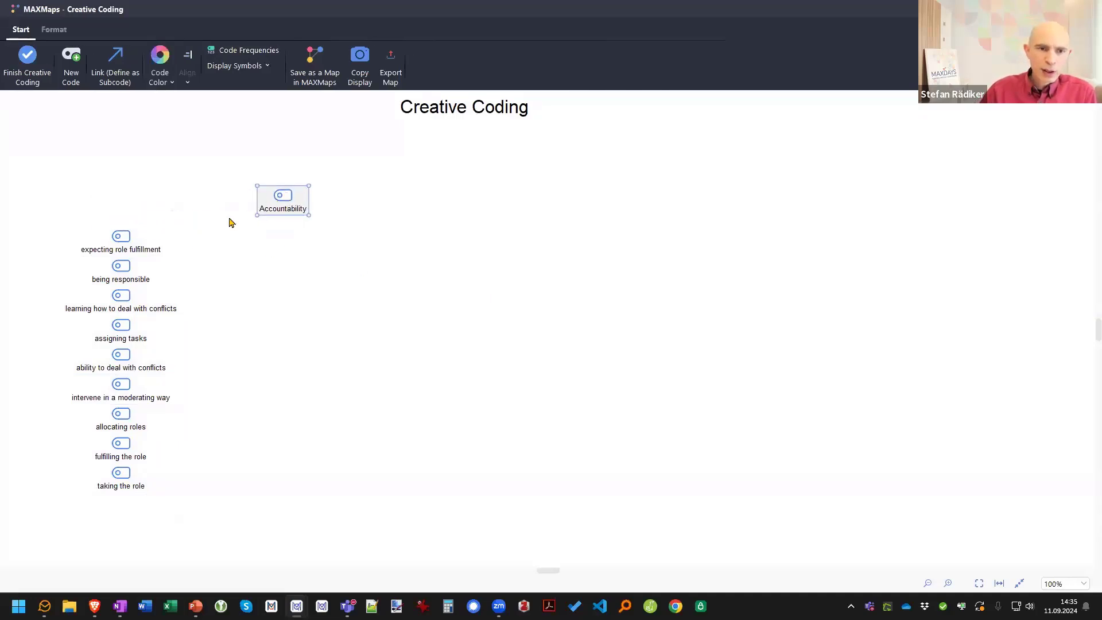
drag(114, 242, 242, 236)
drag(119, 267, 175, 239)
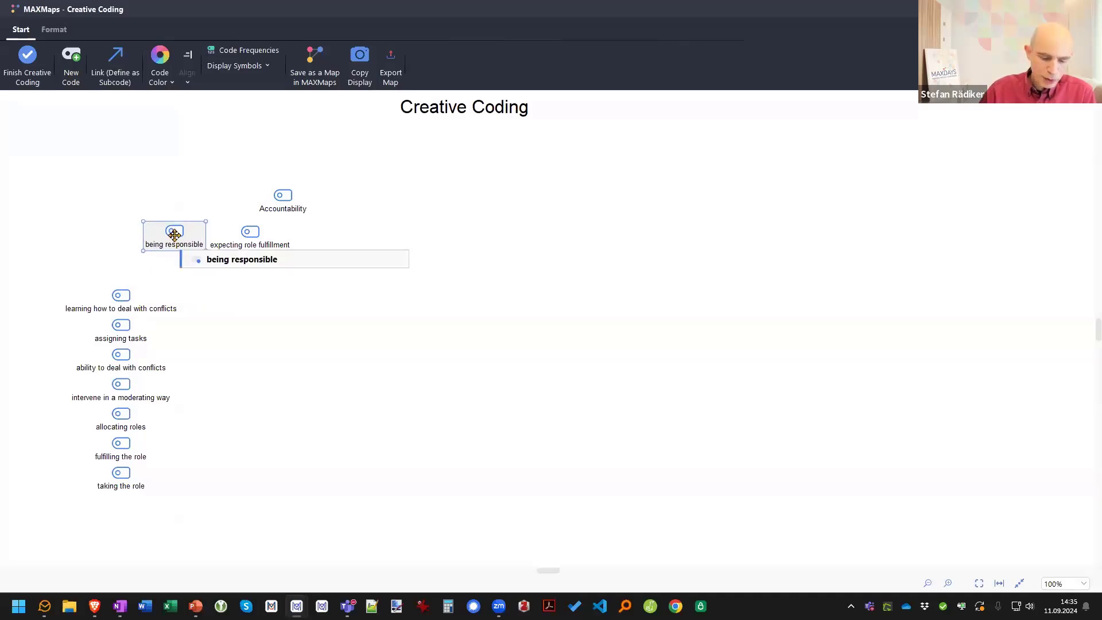
Gather the two conflict codes and "intervene in a moderating way" in a separate group, and place "assigning tasks" beside "being responsible"
click(120, 294)
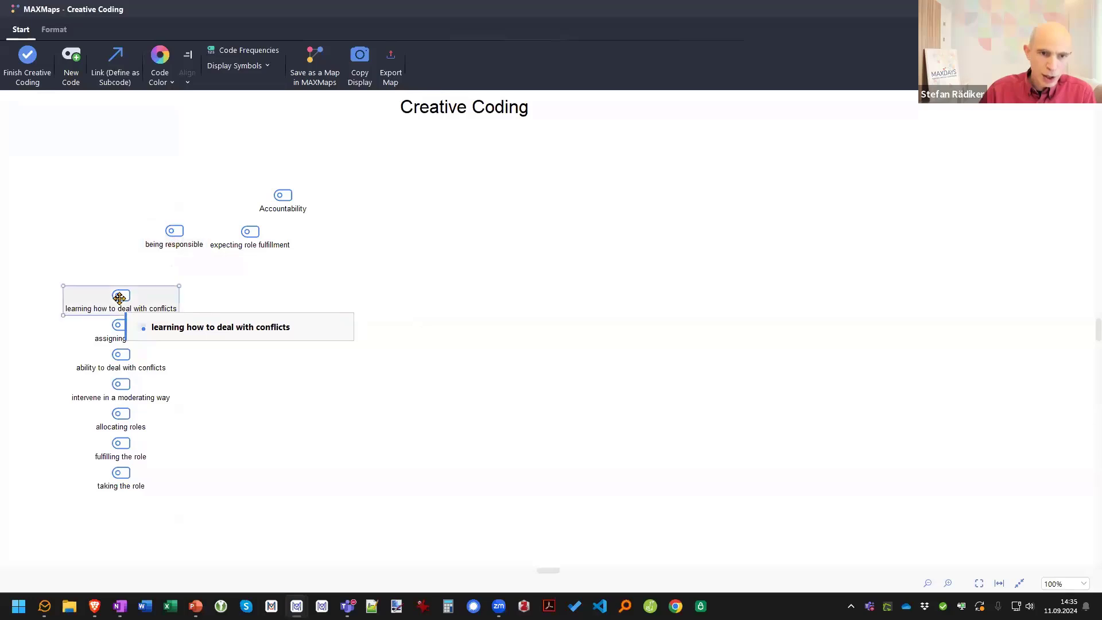
drag(120, 294, 507, 207)
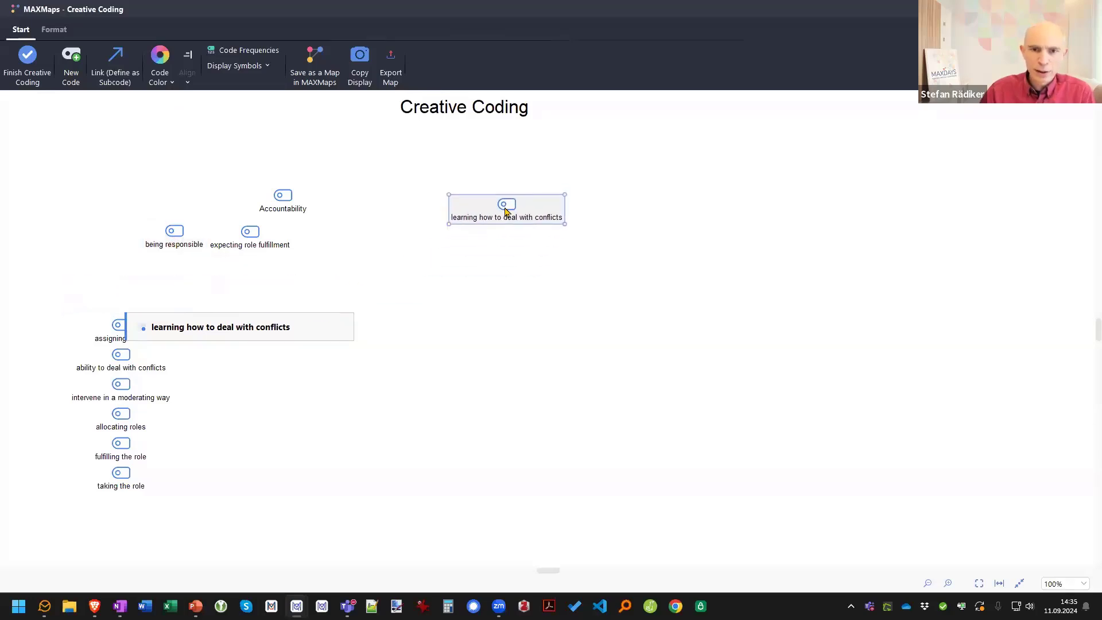
drag(119, 324, 113, 236)
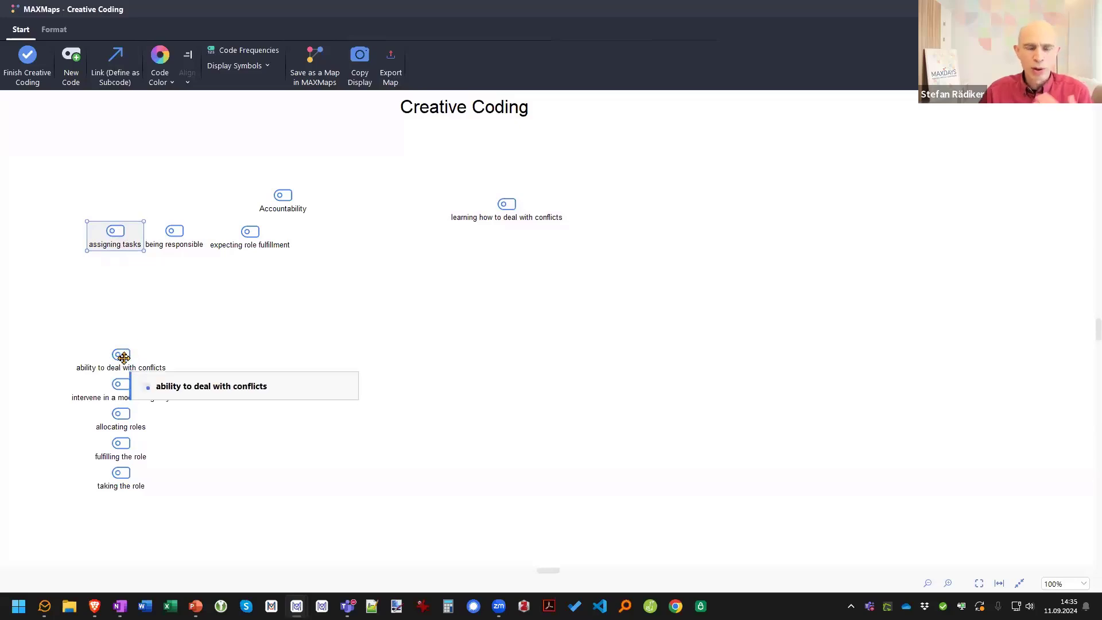
drag(122, 356, 608, 211)
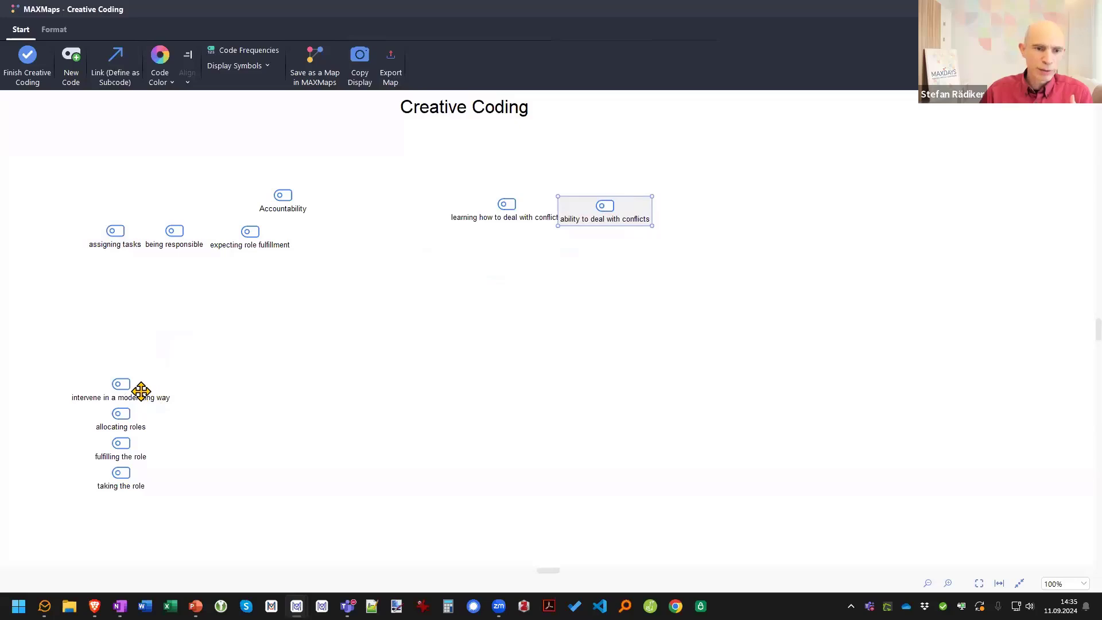
drag(115, 386, 541, 244)
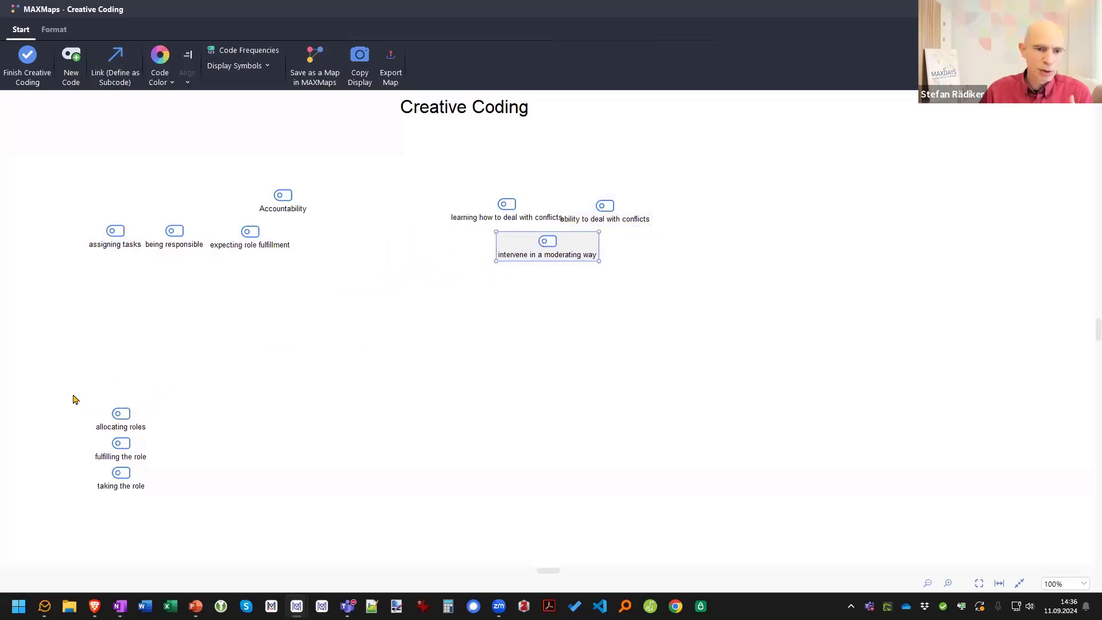
Move the codes "allocating roles", "fulfilling the role" and "taking the role" together to beside "assigning tasks"
drag(75, 396, 166, 518)
drag(109, 411, 49, 238)
click(201, 326)
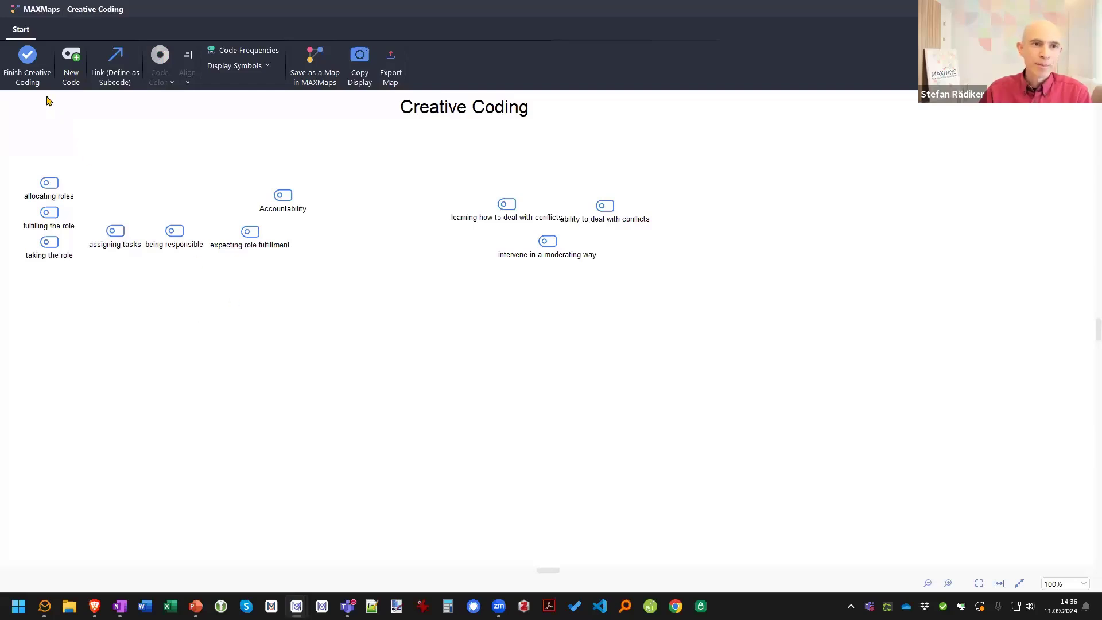
Create a new code "Passive and active shaping of roles & responsibilities" and place it above the role and responsibility codes
click(77, 65)
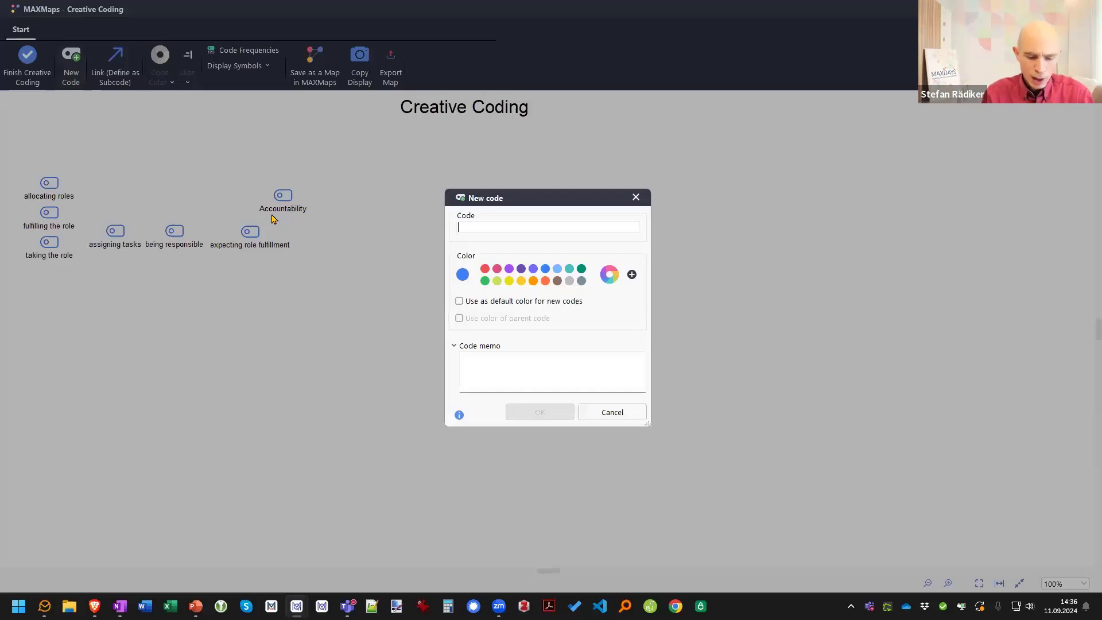
text(Passive)
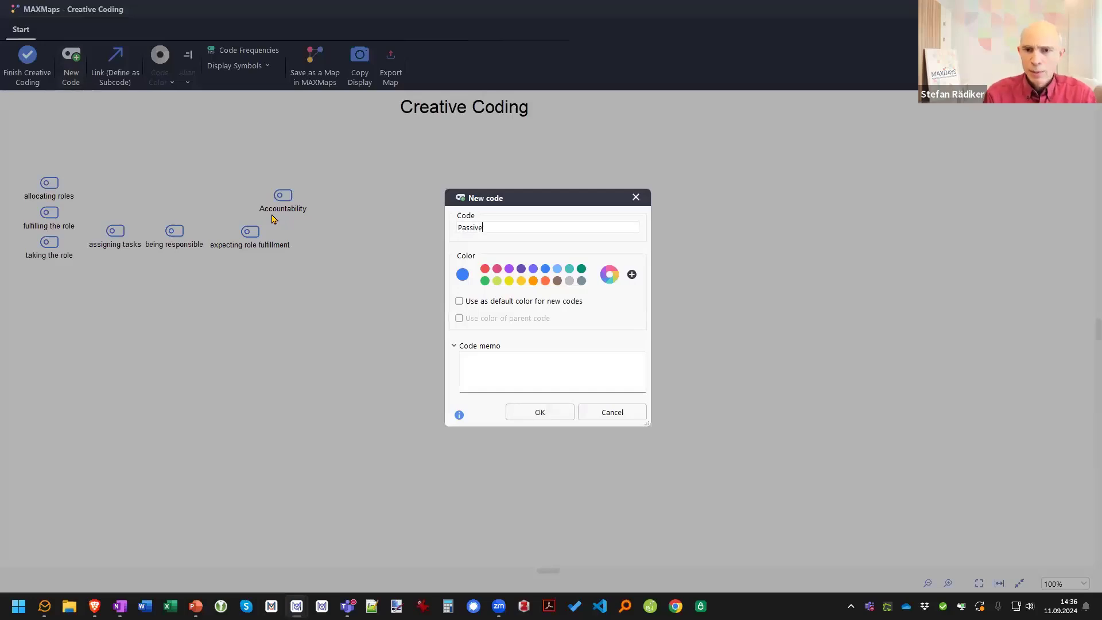
text( and )
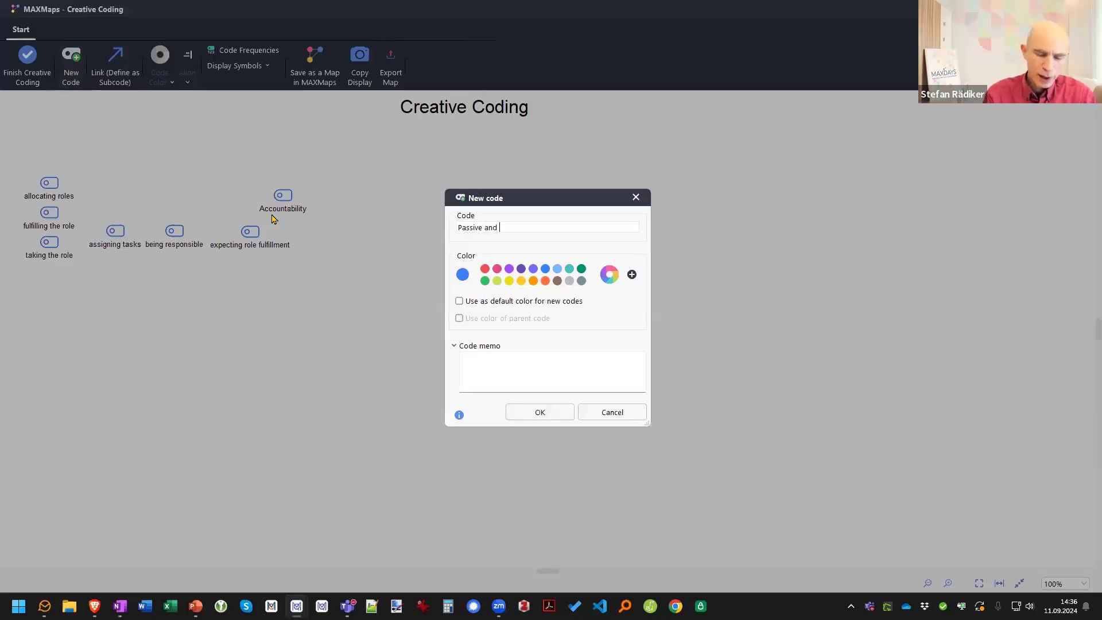
text(active shaping of roles)
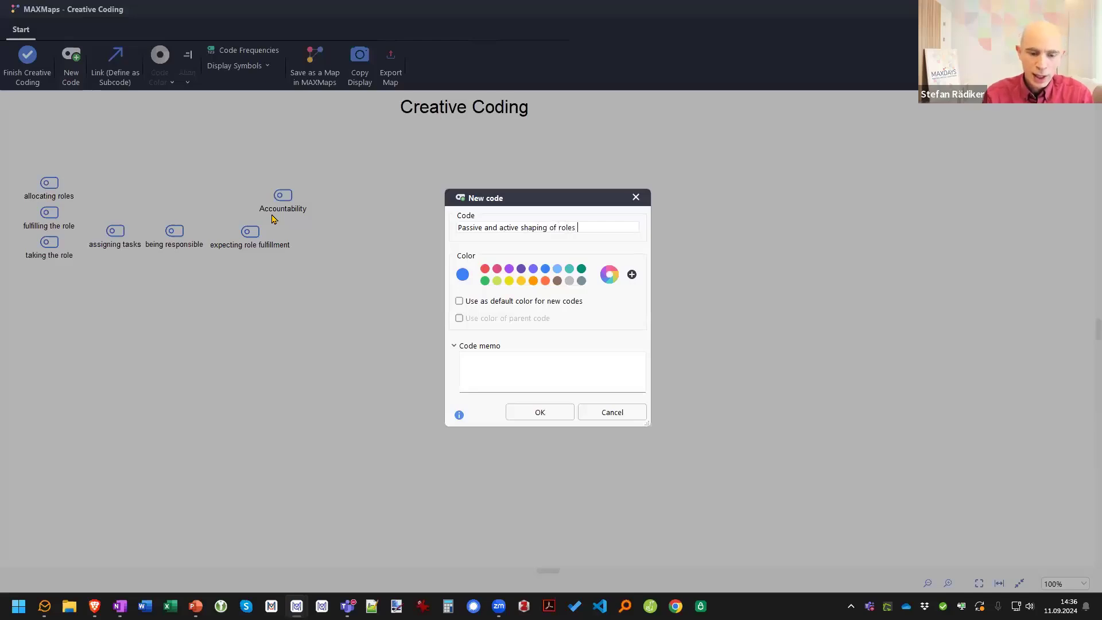
text(responsibilities)
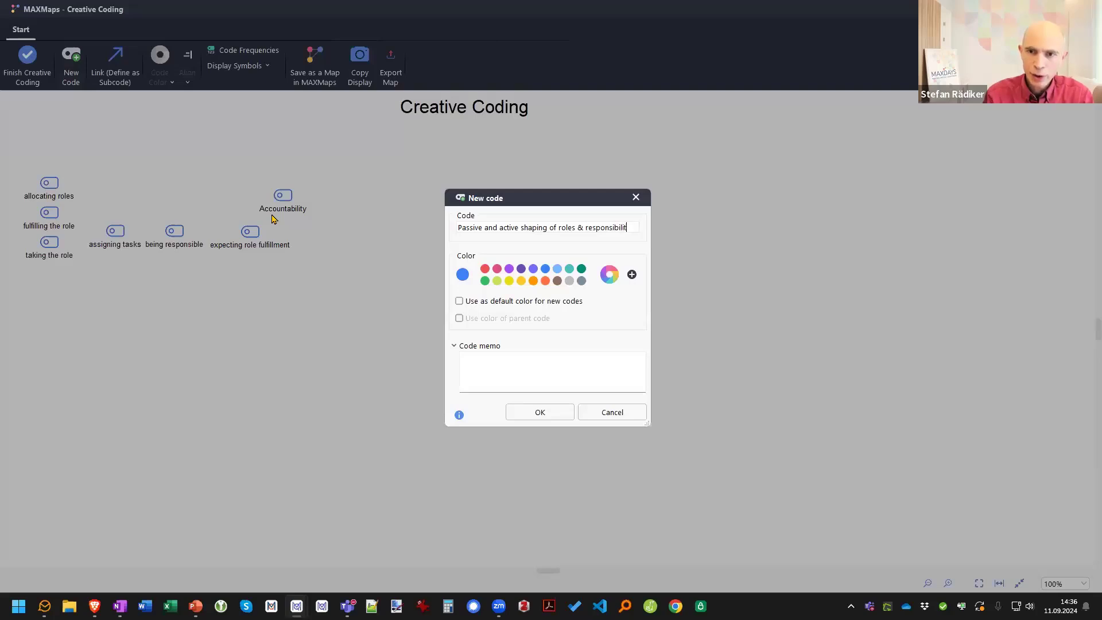
click(538, 412)
drag(35, 115, 168, 137)
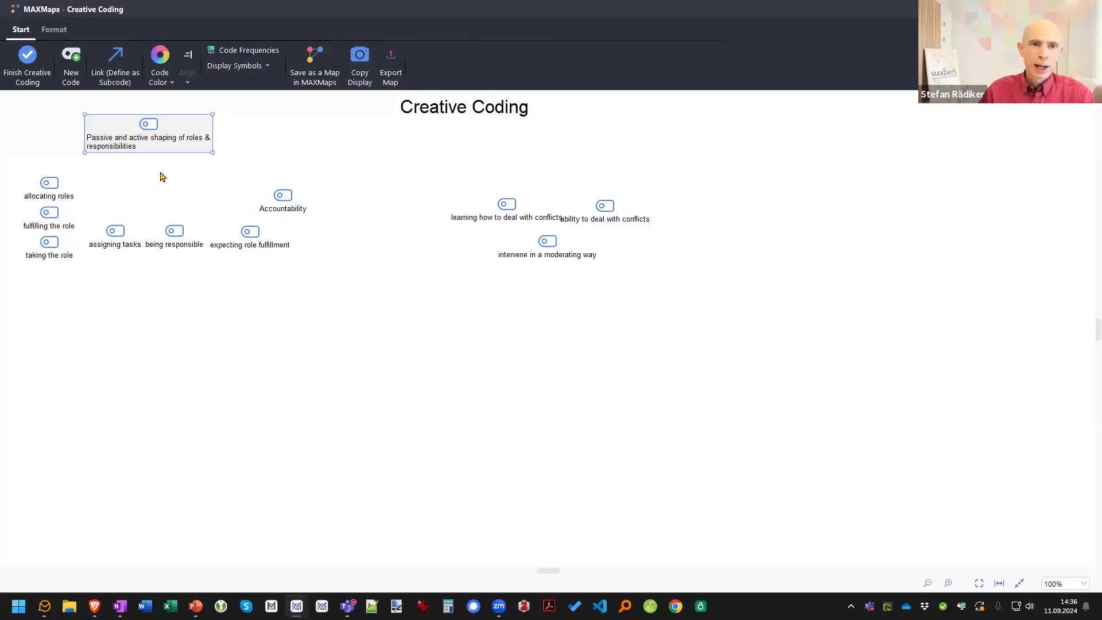
Format the label of "Passive and active shaping of roles & responsibilities" as bold and centered, with a narrower text width
click(54, 31)
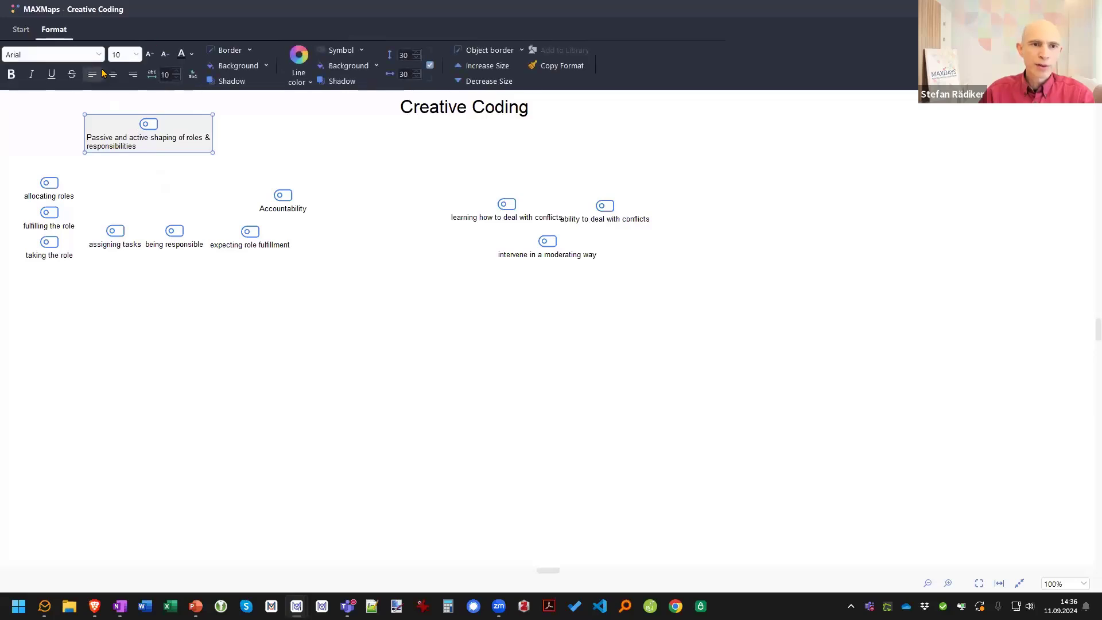
click(10, 73)
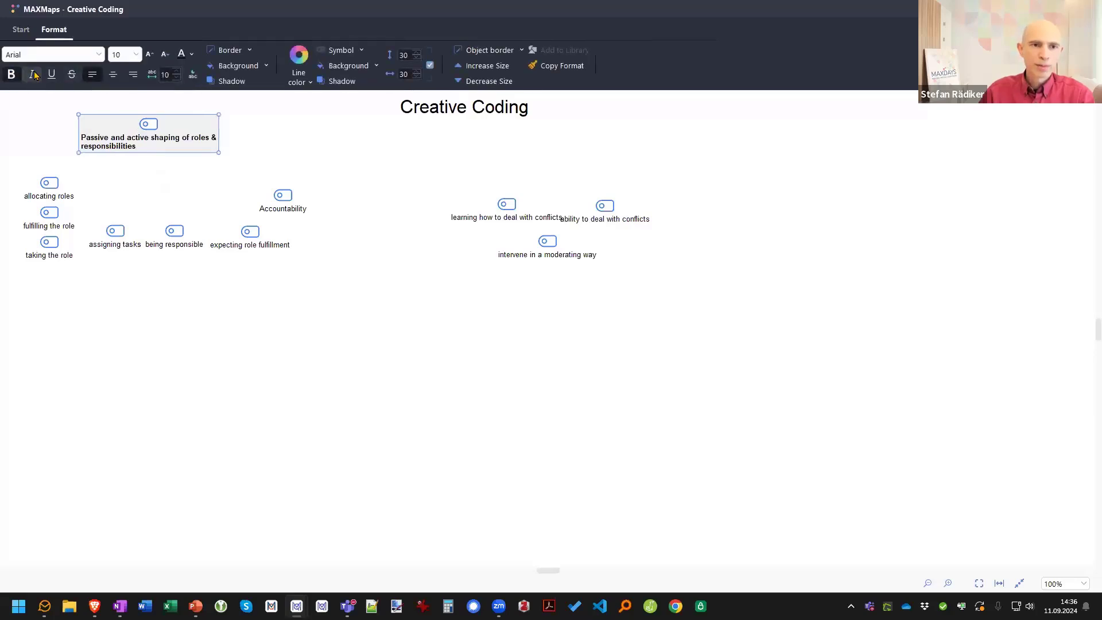
click(112, 74)
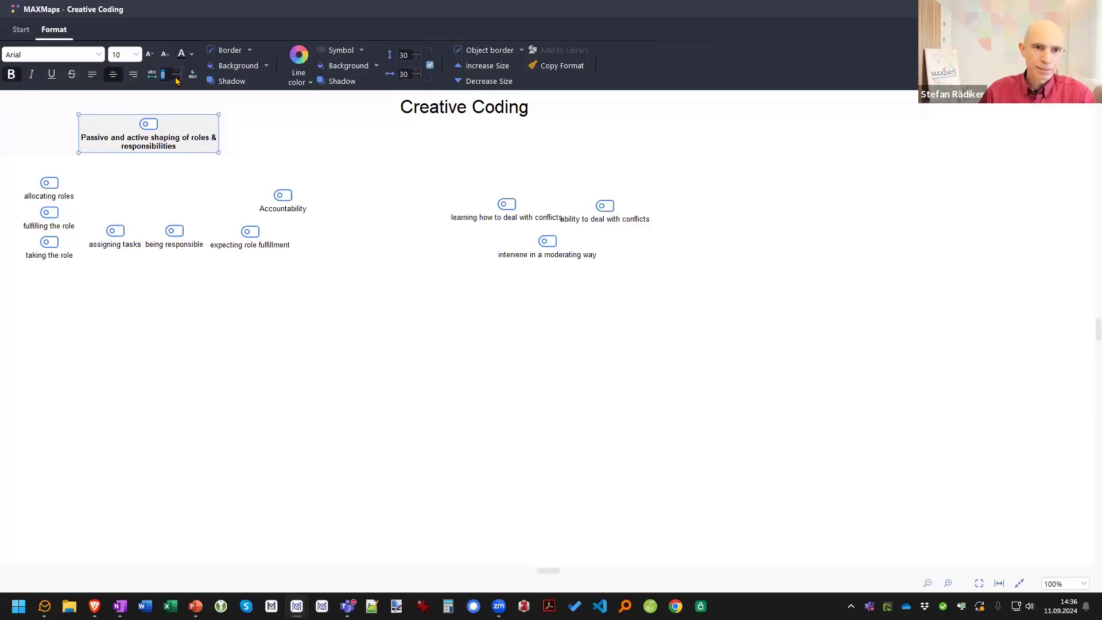
click(176, 80)
click(233, 151)
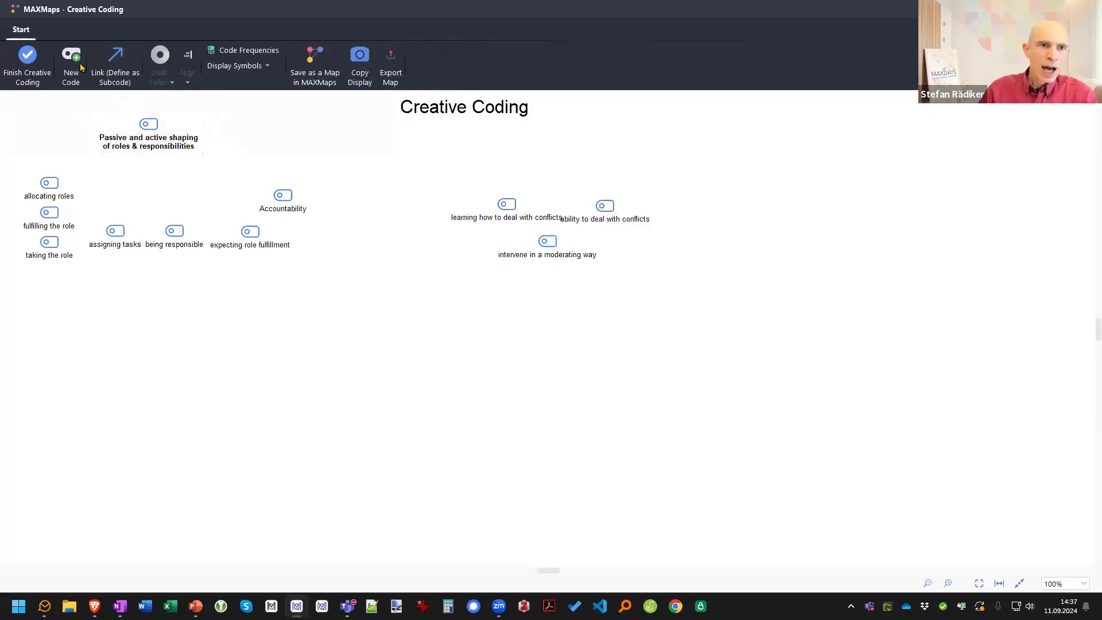
Define all seven role and responsibility codes as subcodes of "Passive and active shaping of roles & responsibilities"
click(121, 70)
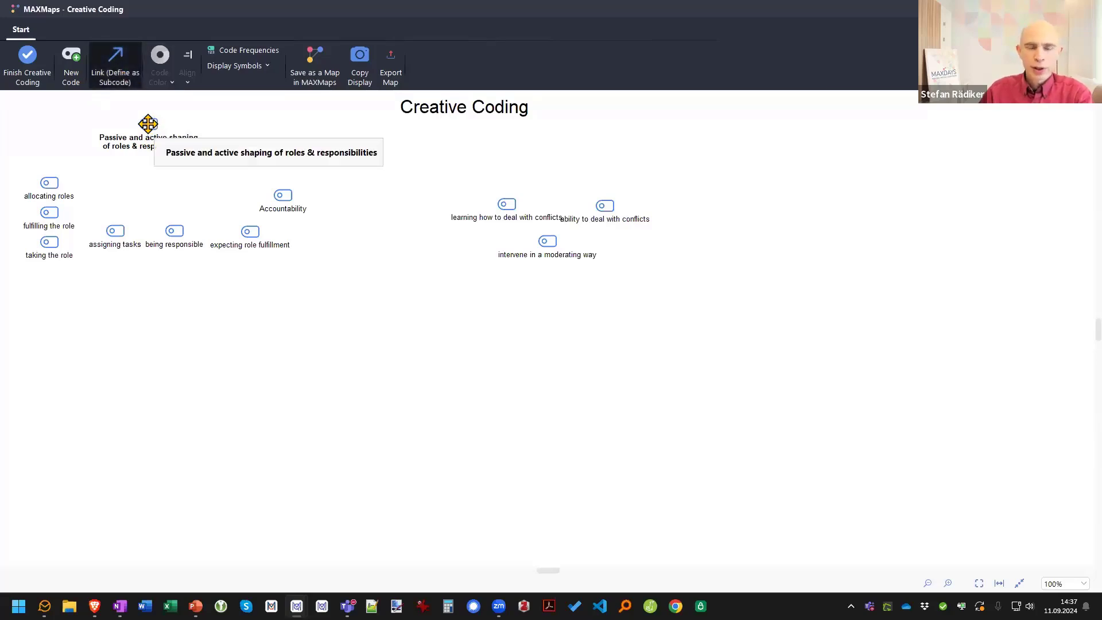
drag(145, 125, 276, 195)
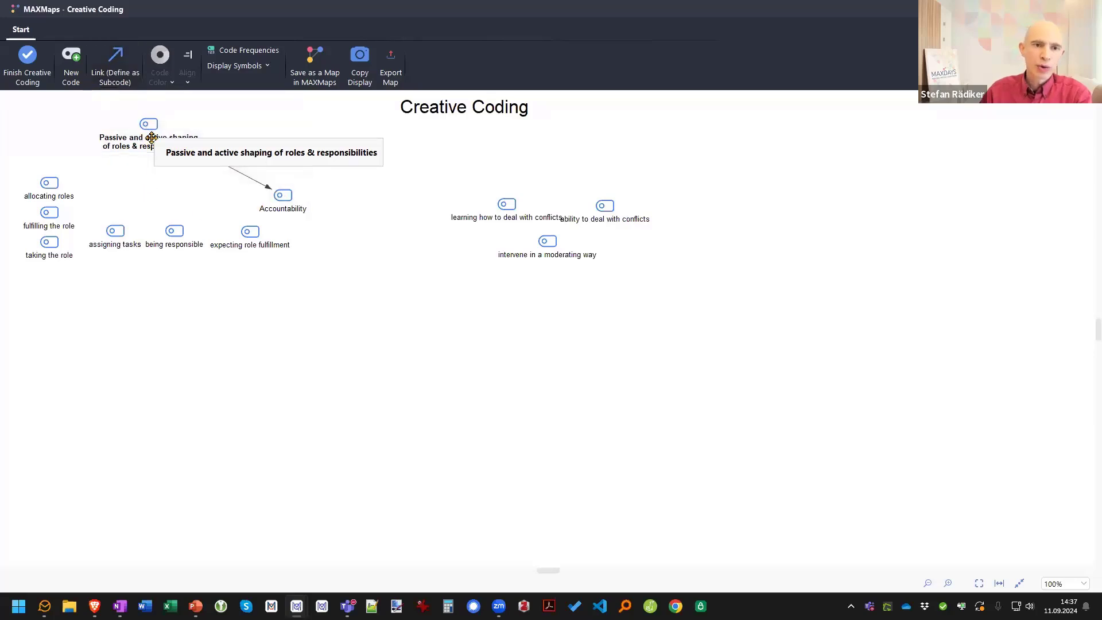
mouse_move(152, 138)
mouse_down()
mouse_move(248, 247)
mouse_move(159, 144)
mouse_up()
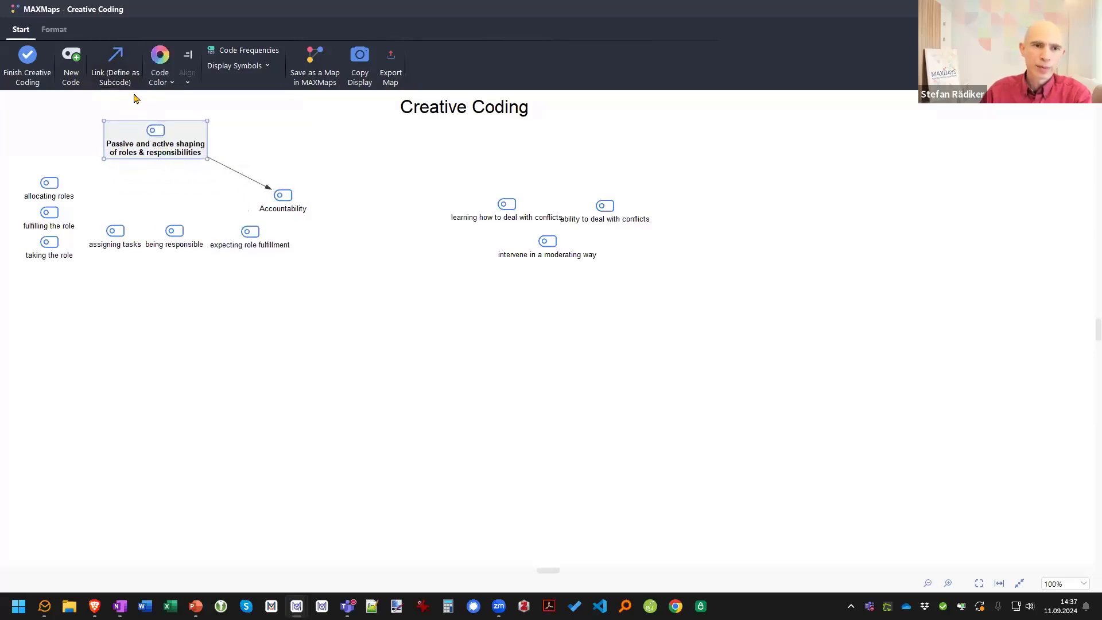
click(116, 62)
drag(153, 131, 248, 231)
drag(153, 130, 172, 227)
drag(152, 133, 120, 223)
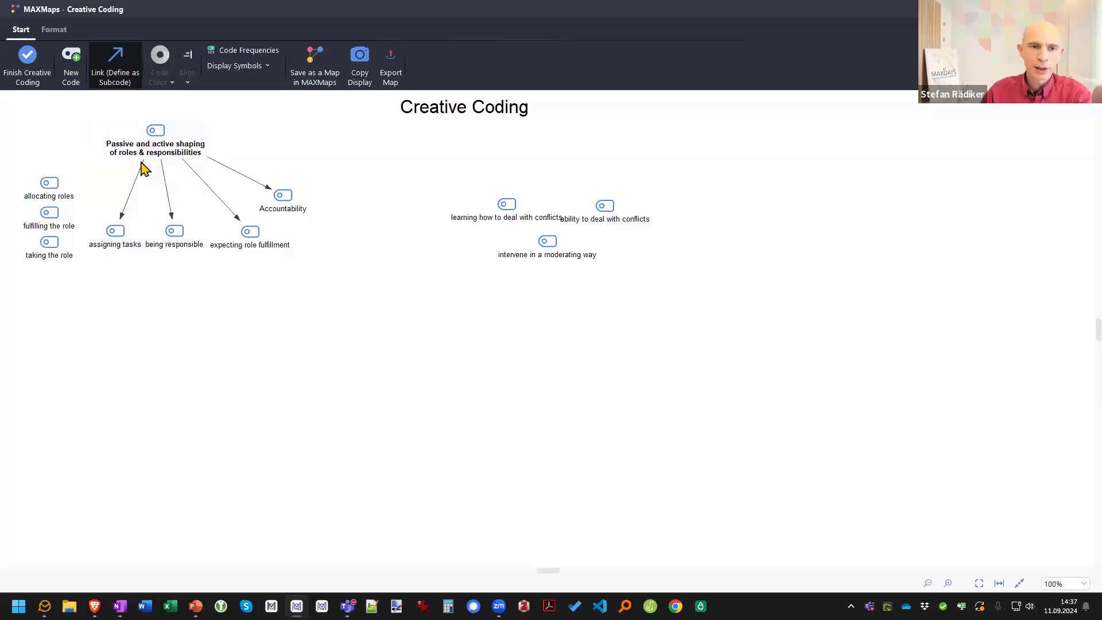
drag(153, 128, 54, 238)
drag(140, 128, 49, 213)
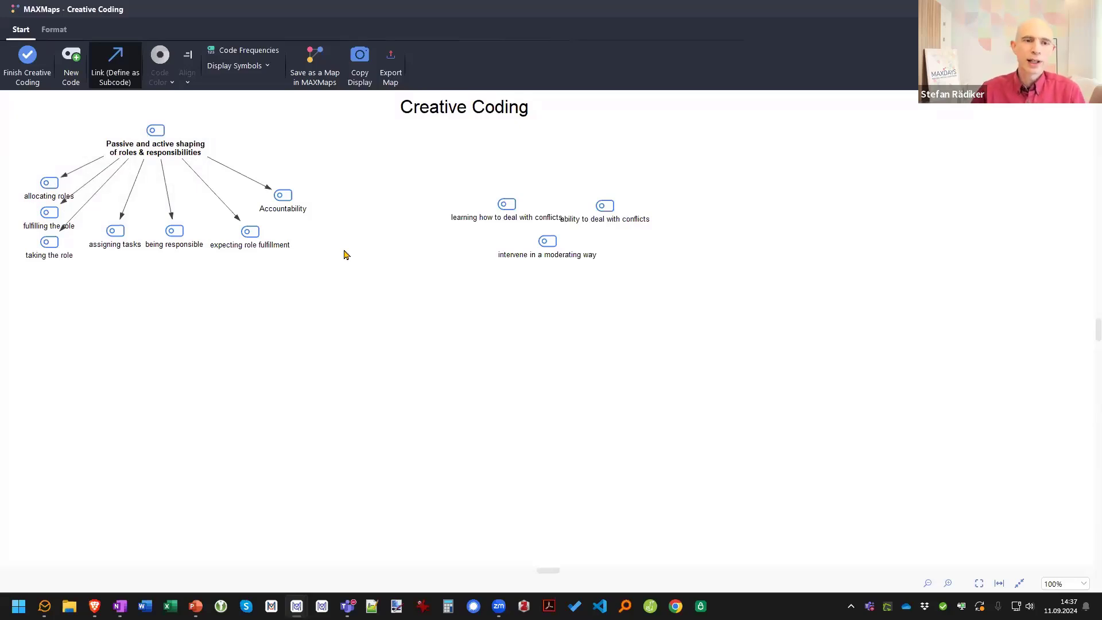
Create a new code named "Dealing with conflicts"
click(71, 58)
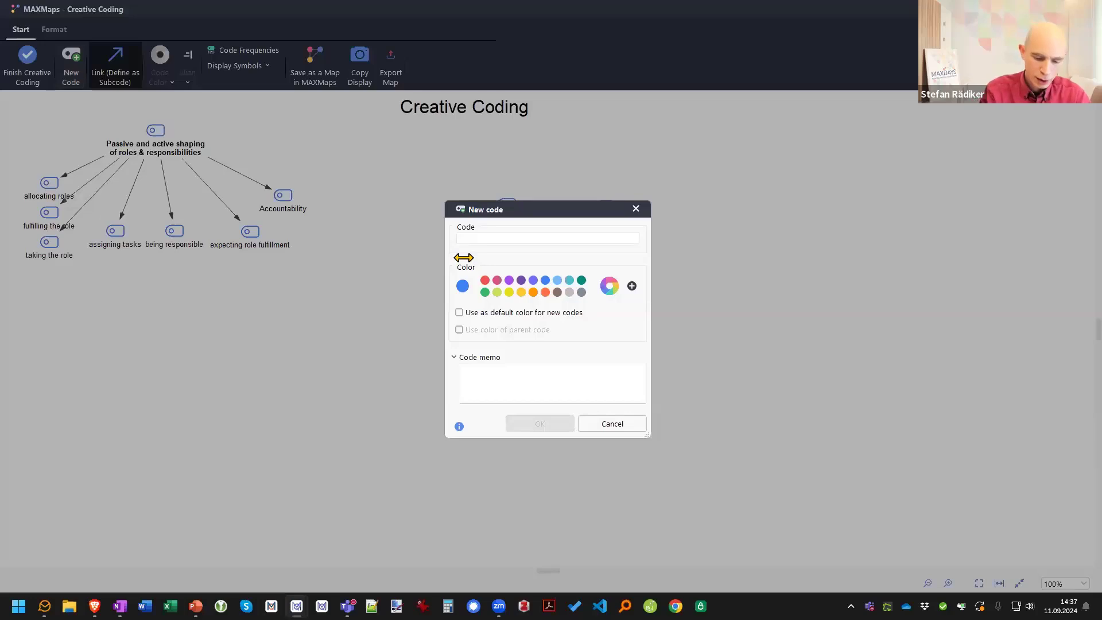
text(Dealingw iw)
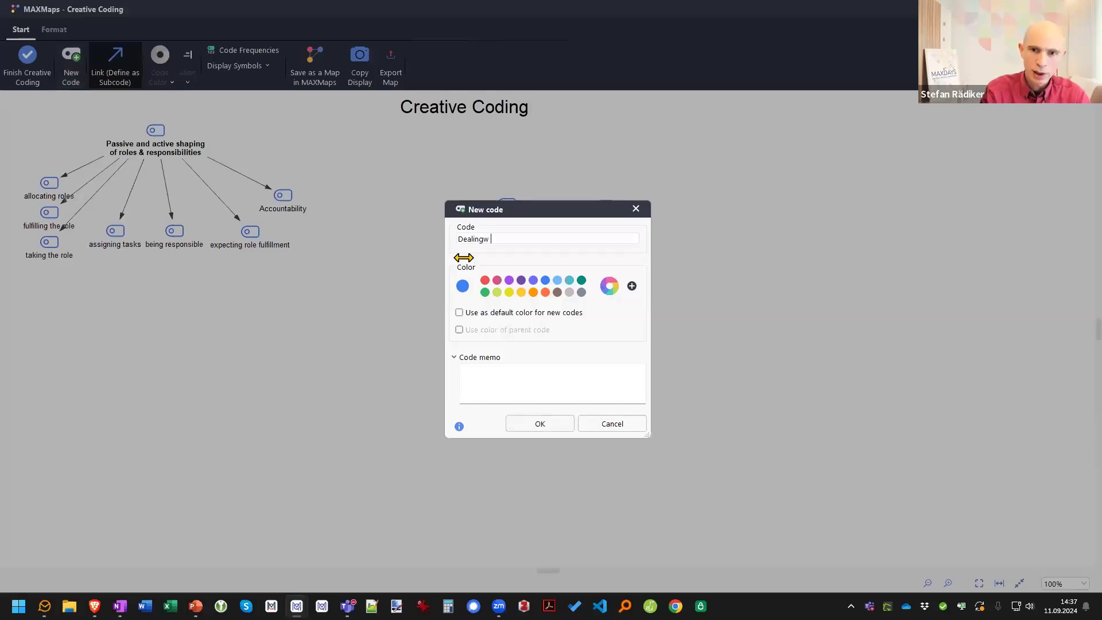
key(BackSpace)
key(BackSpace)
key(BackSpace)
key(BackSpace)
text(with )
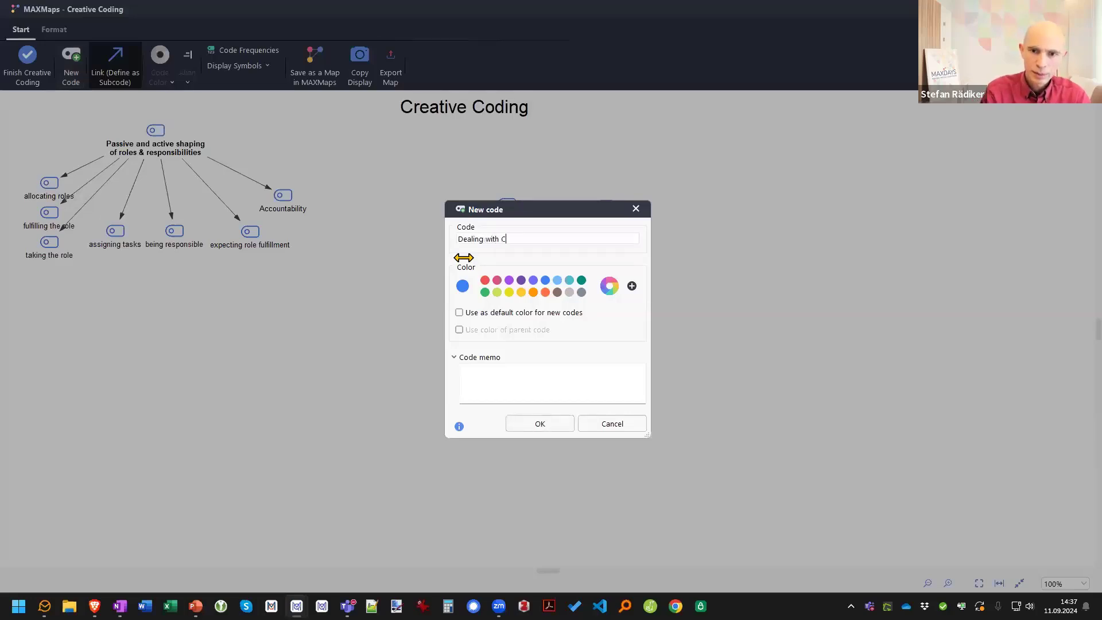
text(co)
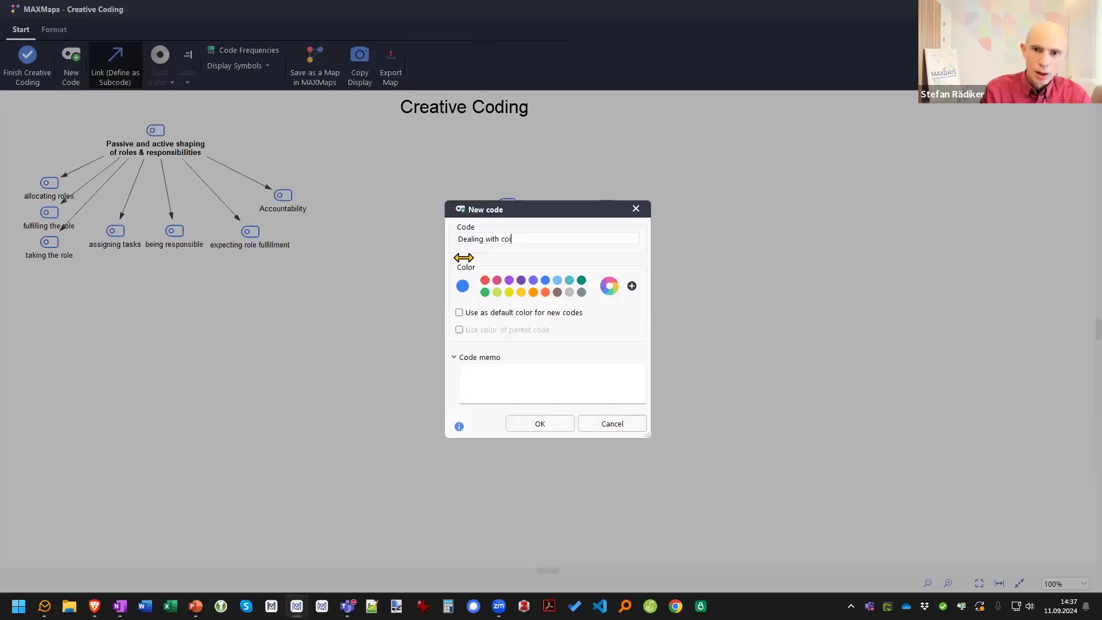
text(nflicts)
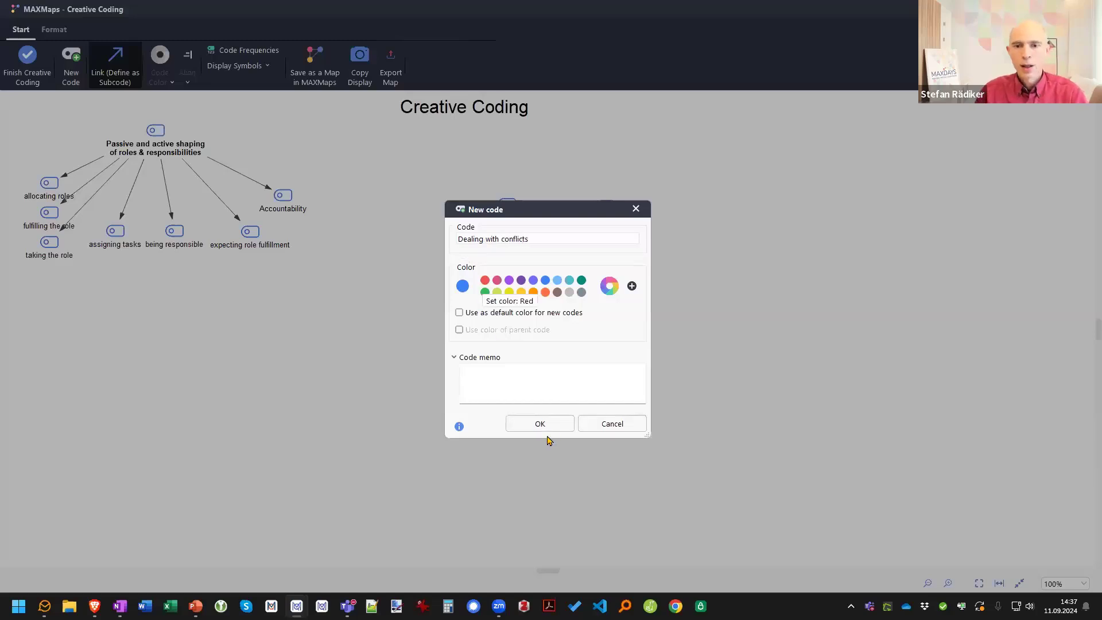
click(541, 423)
Place "Dealing with conflicts" above the three conflict-related codes and define all three as its subcodes
drag(14, 109, 505, 201)
click(13, 105)
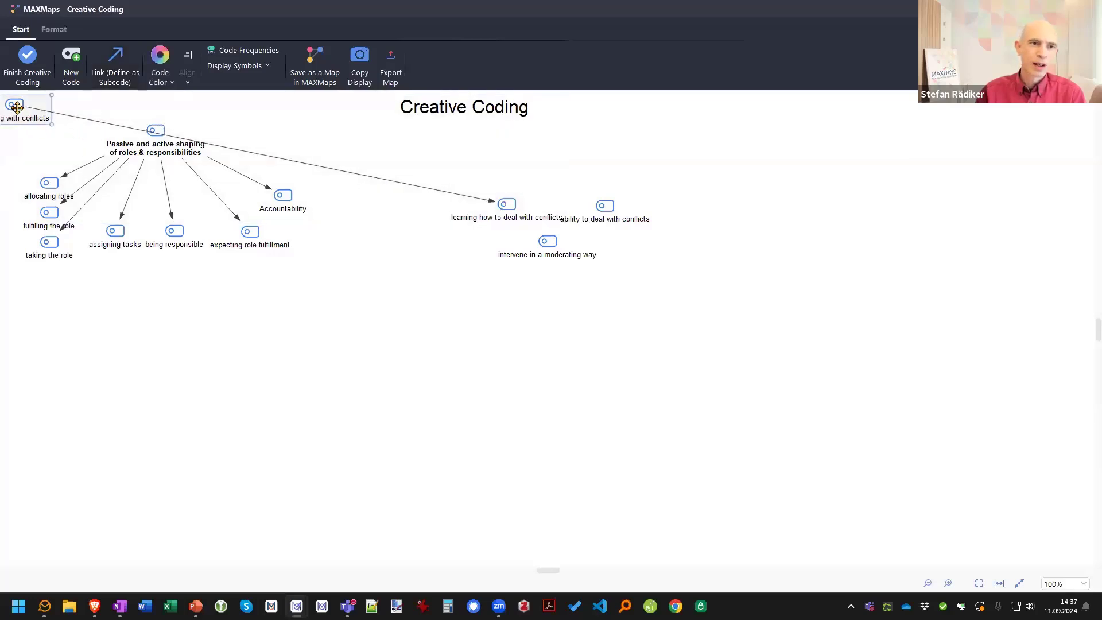
drag(44, 110, 549, 238)
click(115, 66)
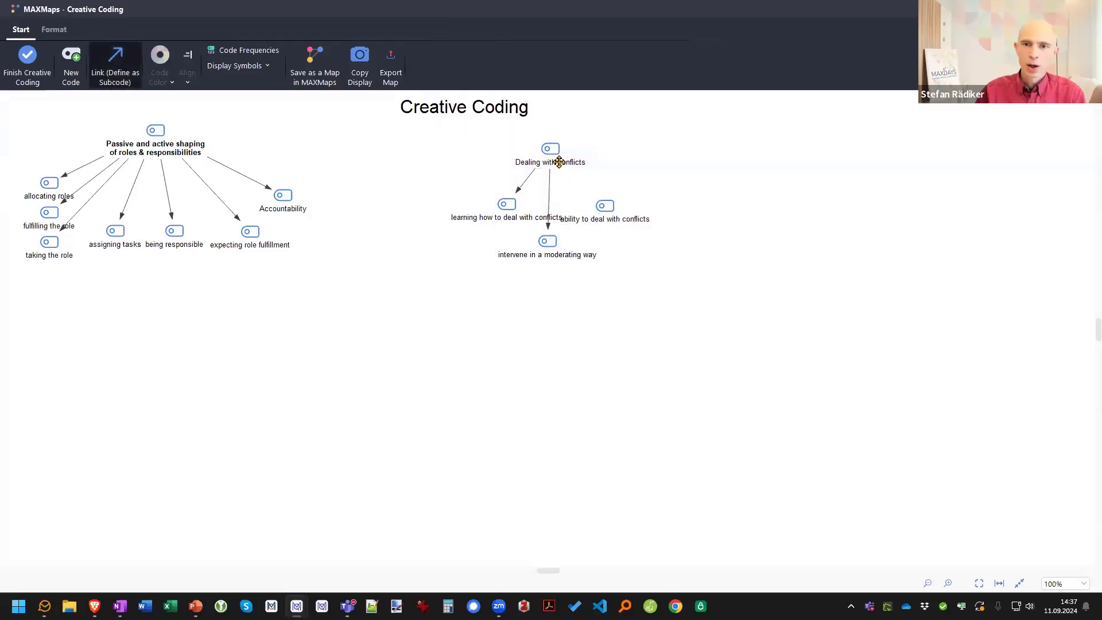
drag(553, 159, 635, 213)
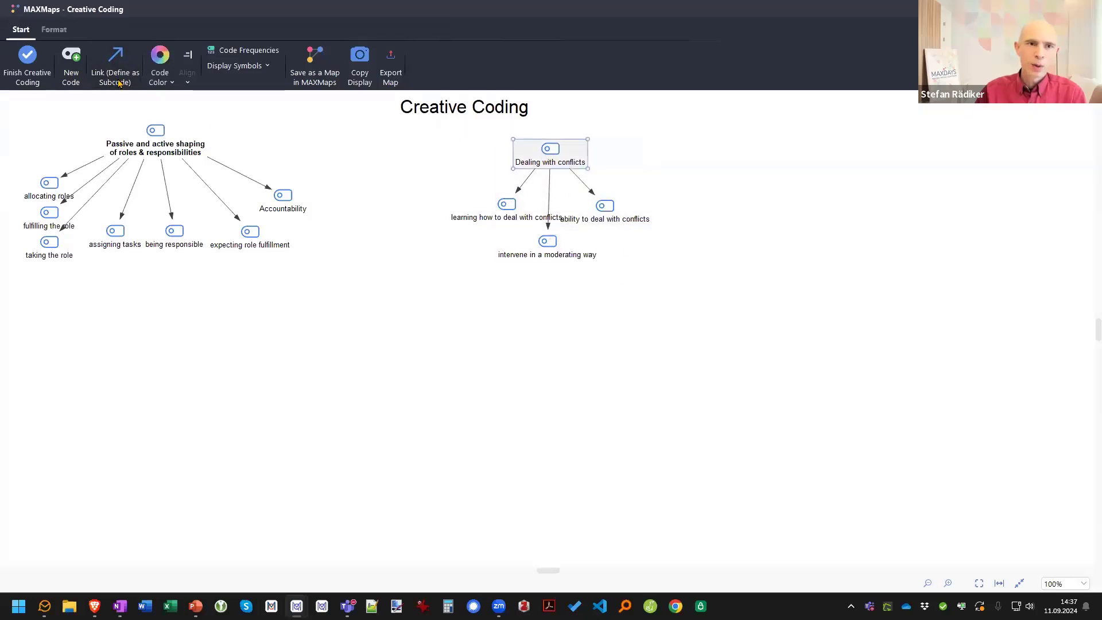
Format the label of the "Dealing with conflicts" code as bold
click(60, 33)
click(11, 74)
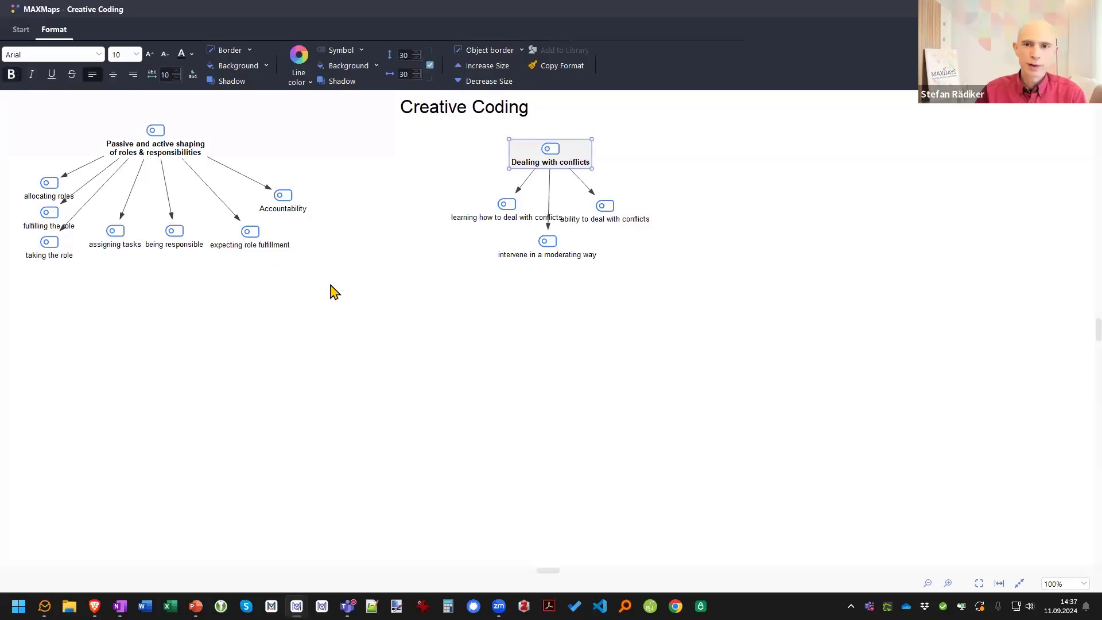
click(458, 296)
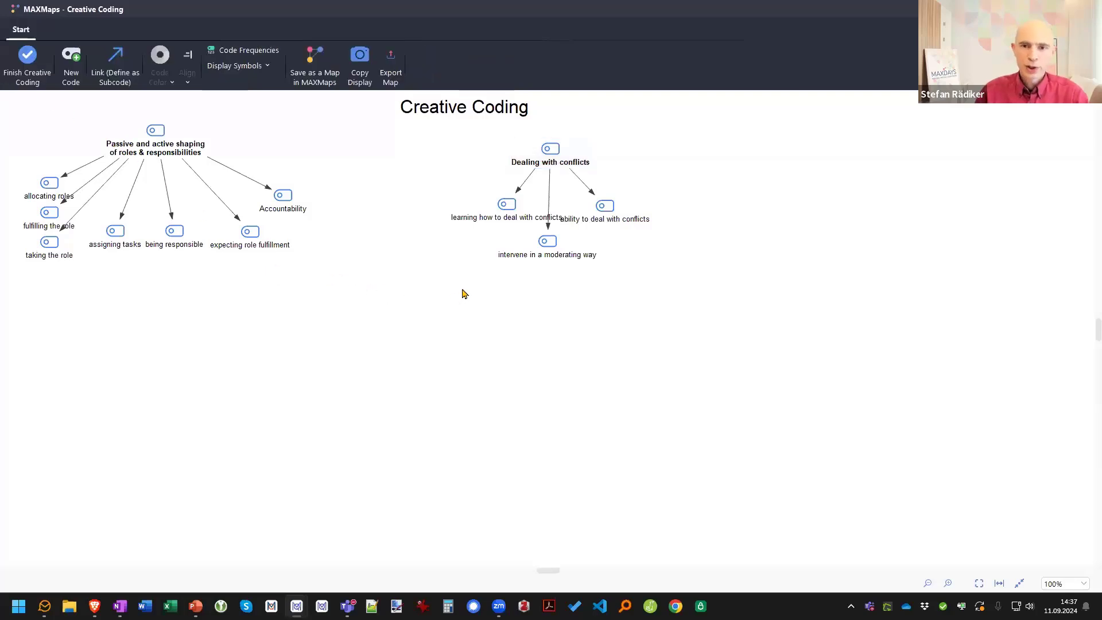
Set the code color of "Dealing with conflicts" to the red already in use
click(538, 151)
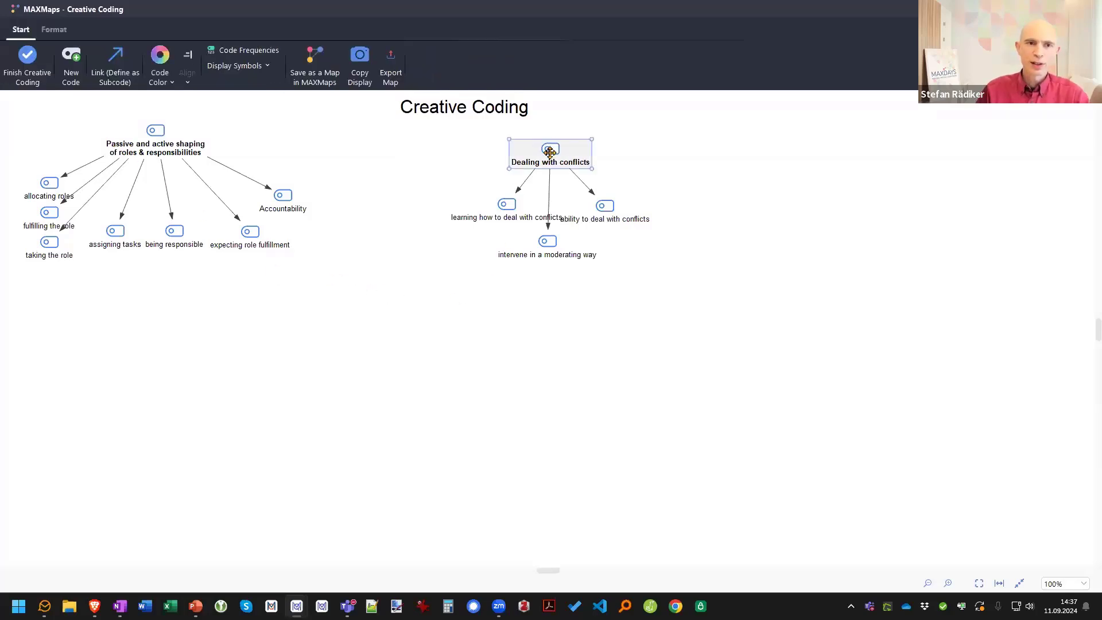
click(159, 68)
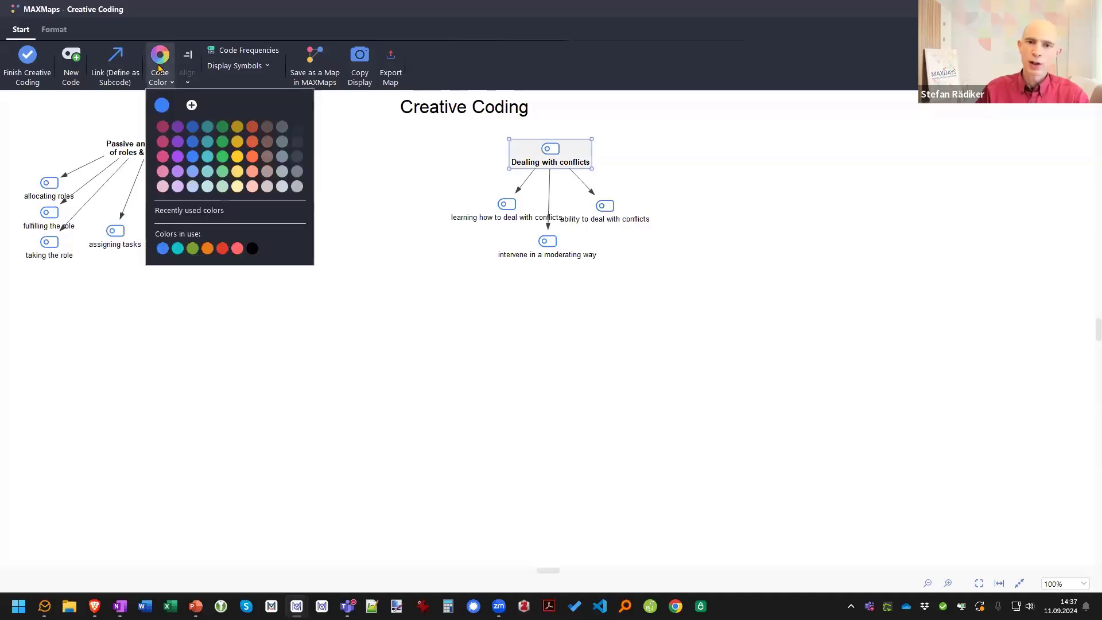
click(222, 248)
click(521, 380)
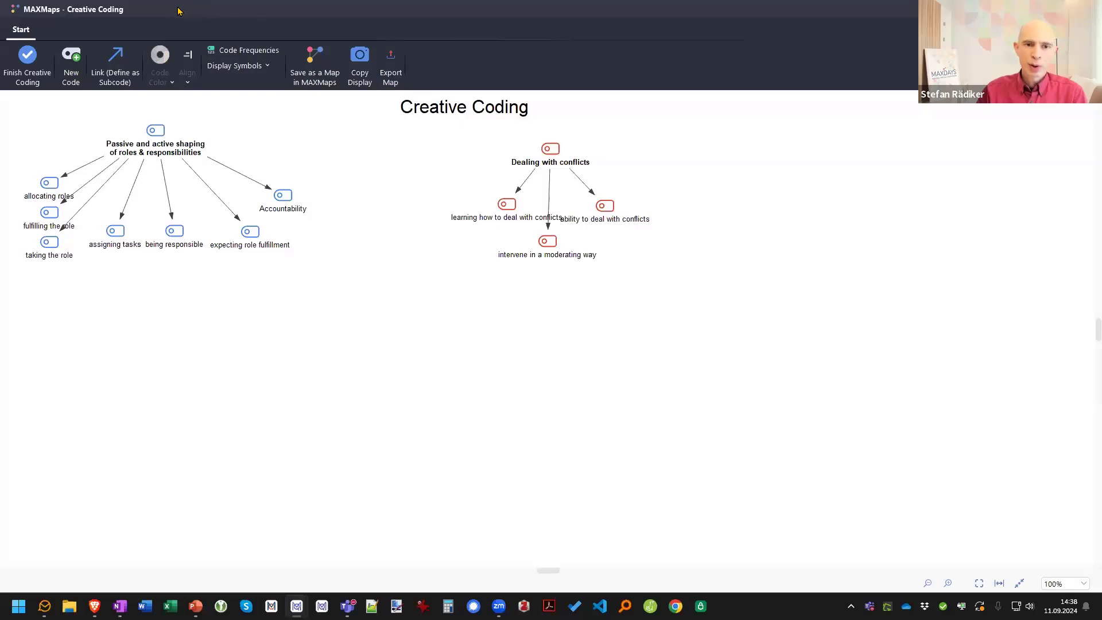
Finish Creative Coding by applying the code structure to the code system, and collapse the two new parent codes
key(super+Down)
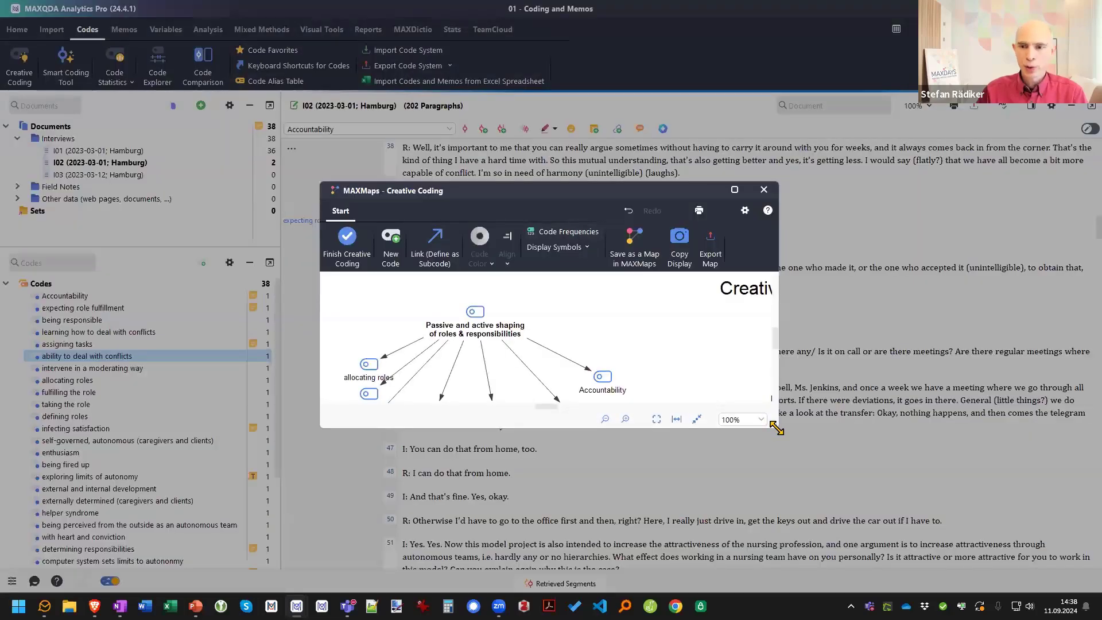
drag(776, 428, 1041, 504)
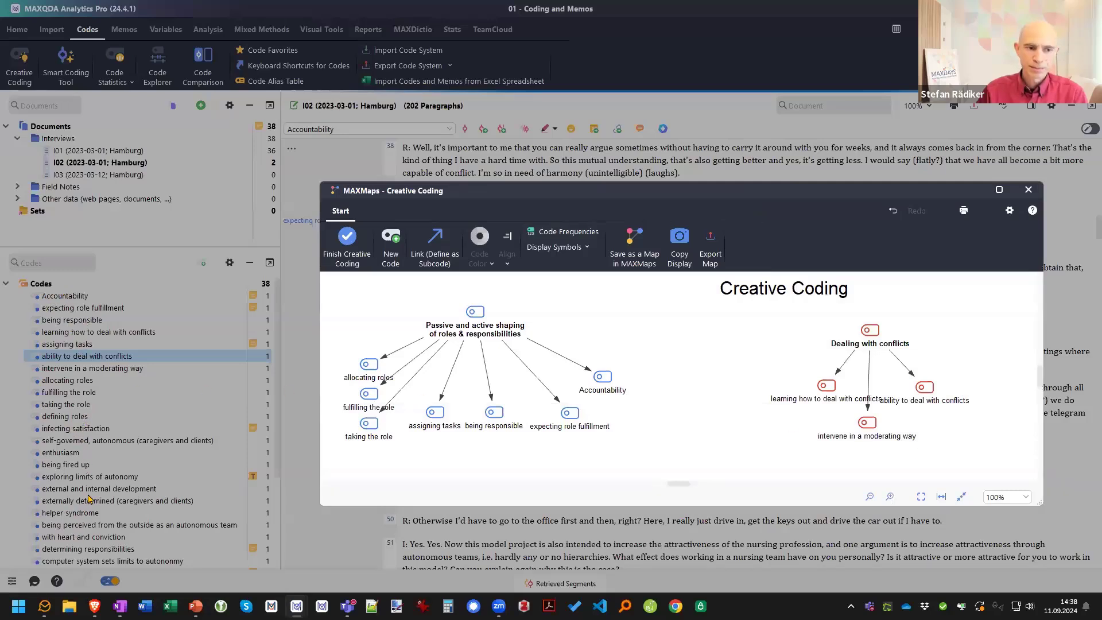
click(347, 246)
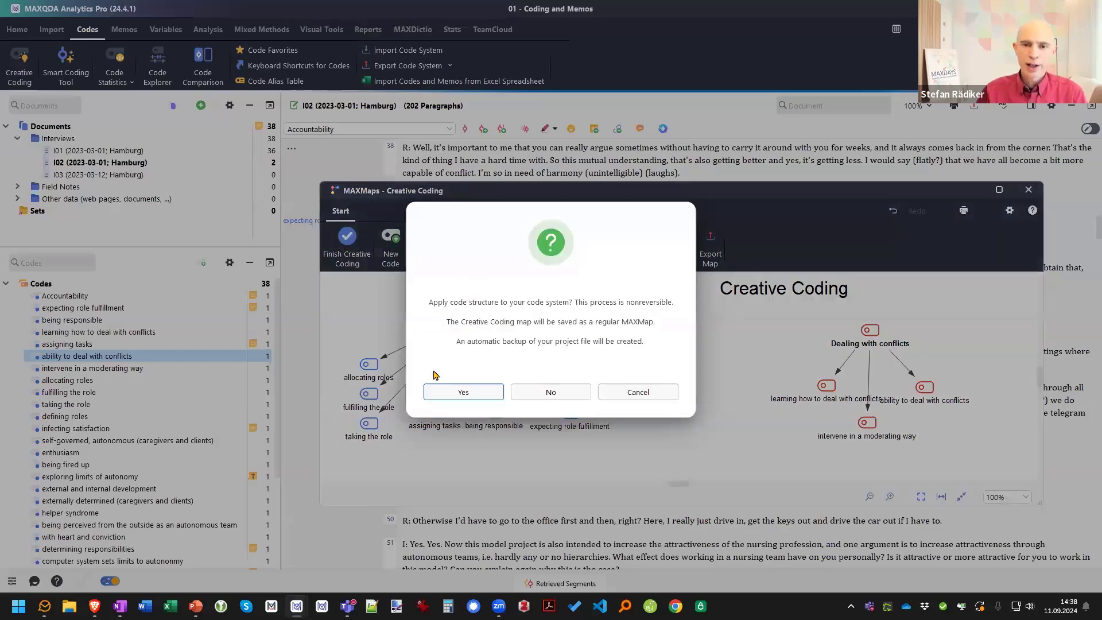
click(464, 393)
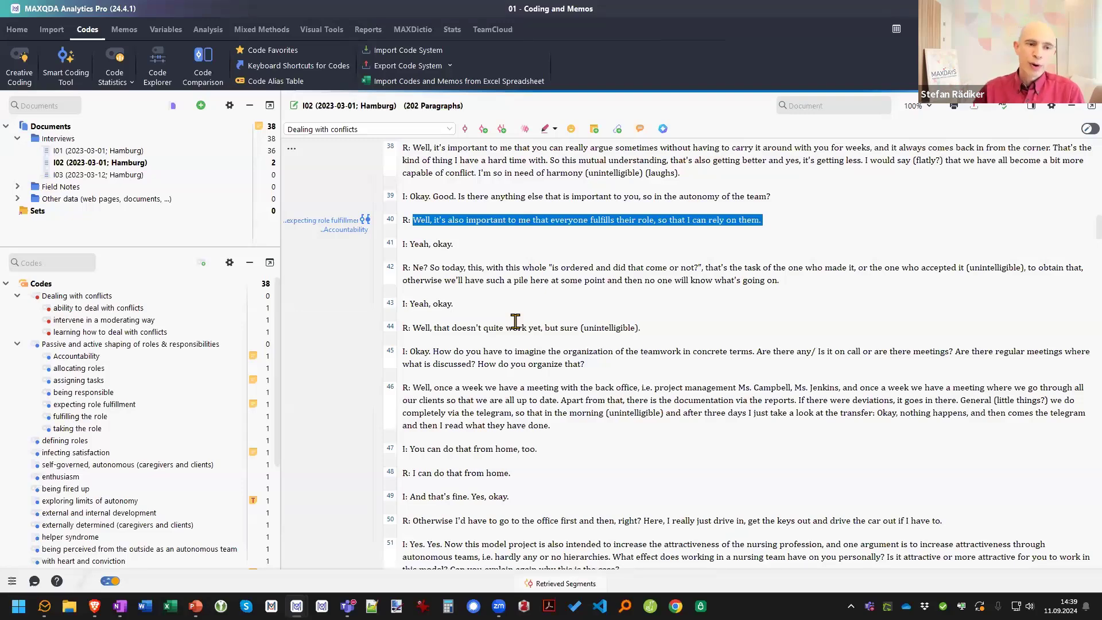
click(18, 344)
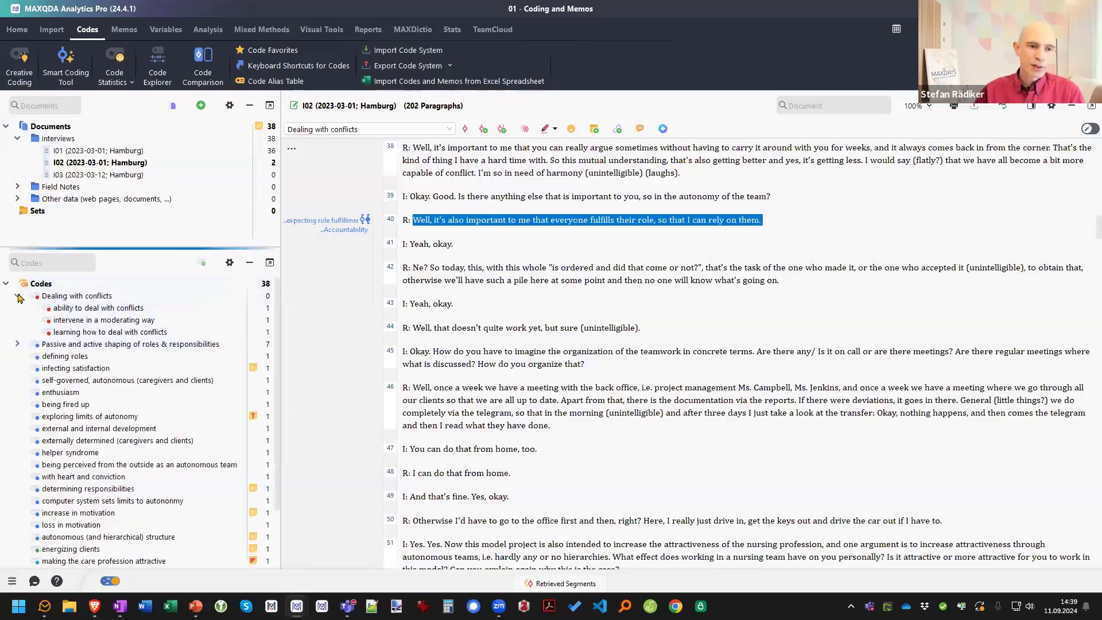
click(18, 295)
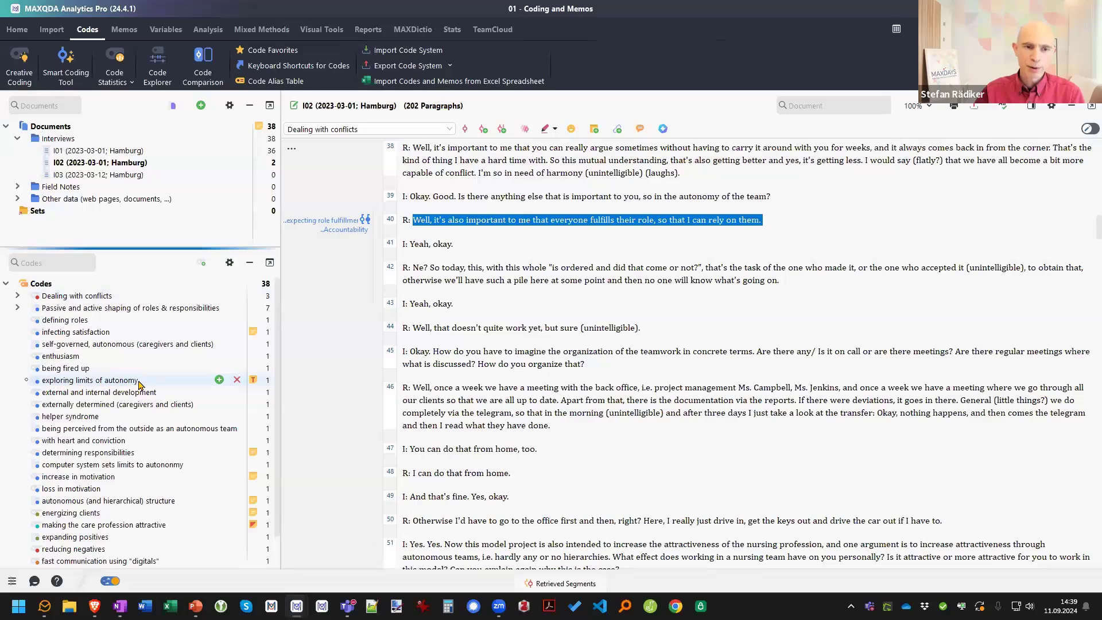
Open the code memo of "exploring limits of autonomy" and follow its link to paragraph 22 of interview I02
mouse_move(254, 383)
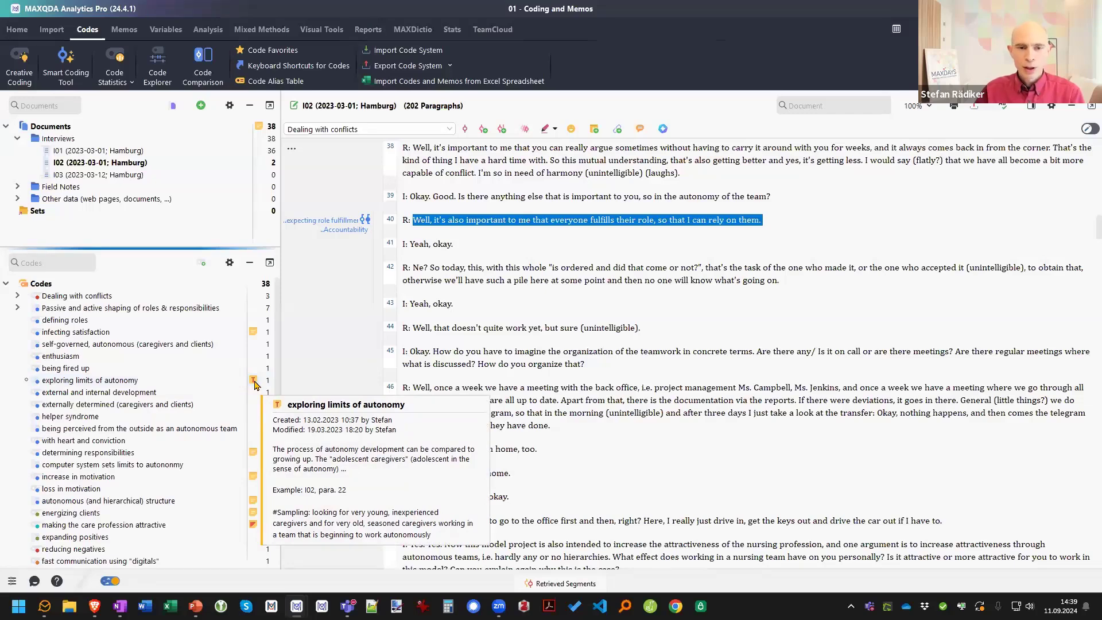
click(254, 384)
double_click(254, 383)
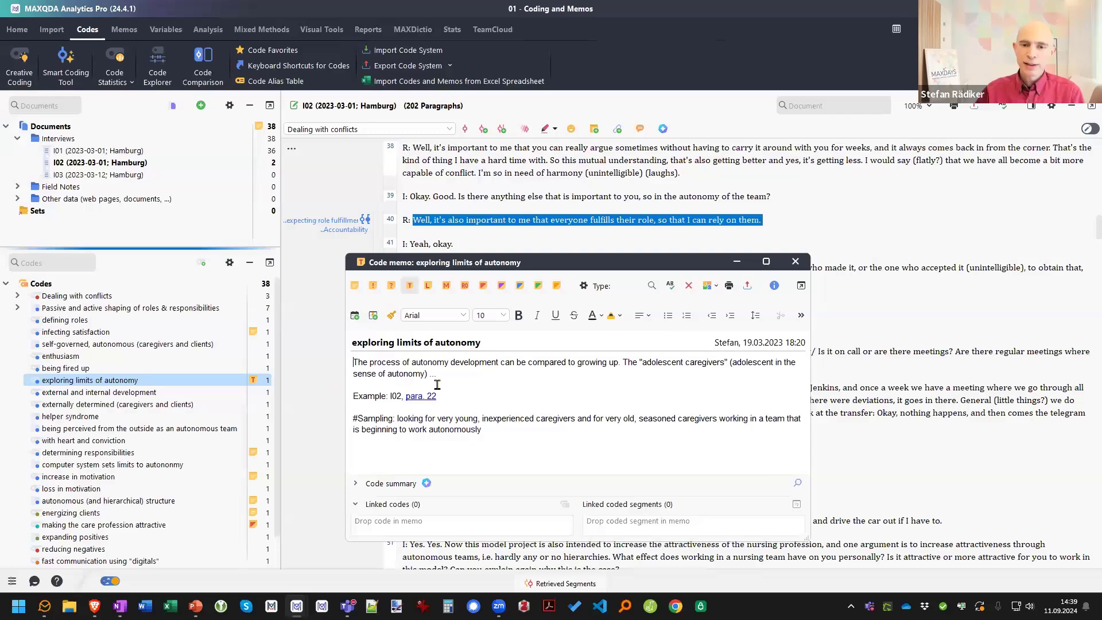
mouse_move(420, 403)
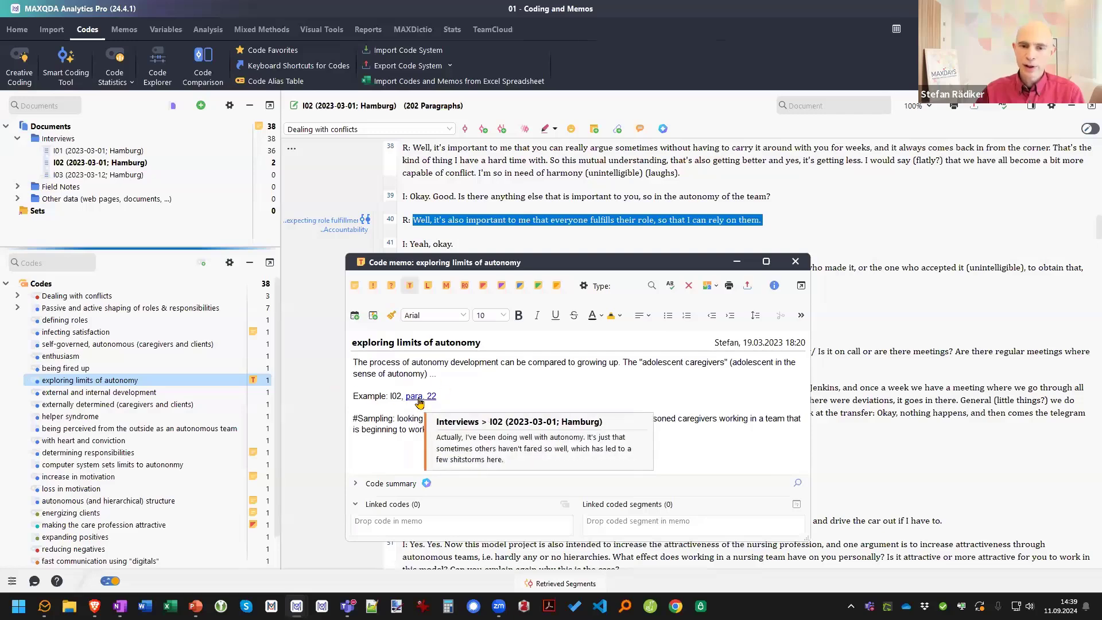
click(420, 403)
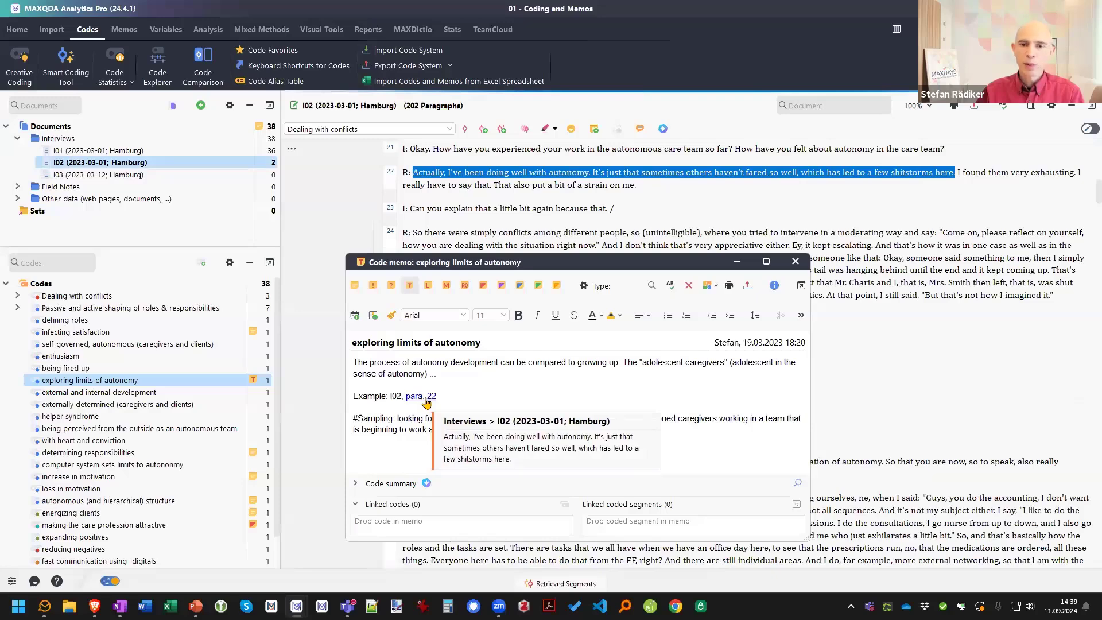
mouse_move(420, 184)
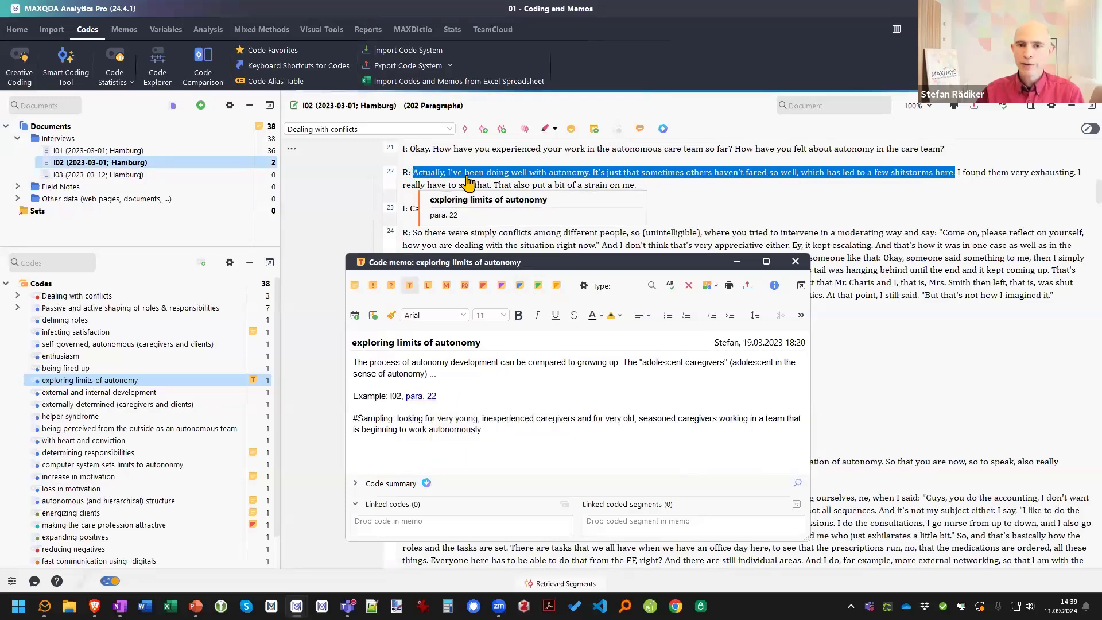
mouse_move(626, 181)
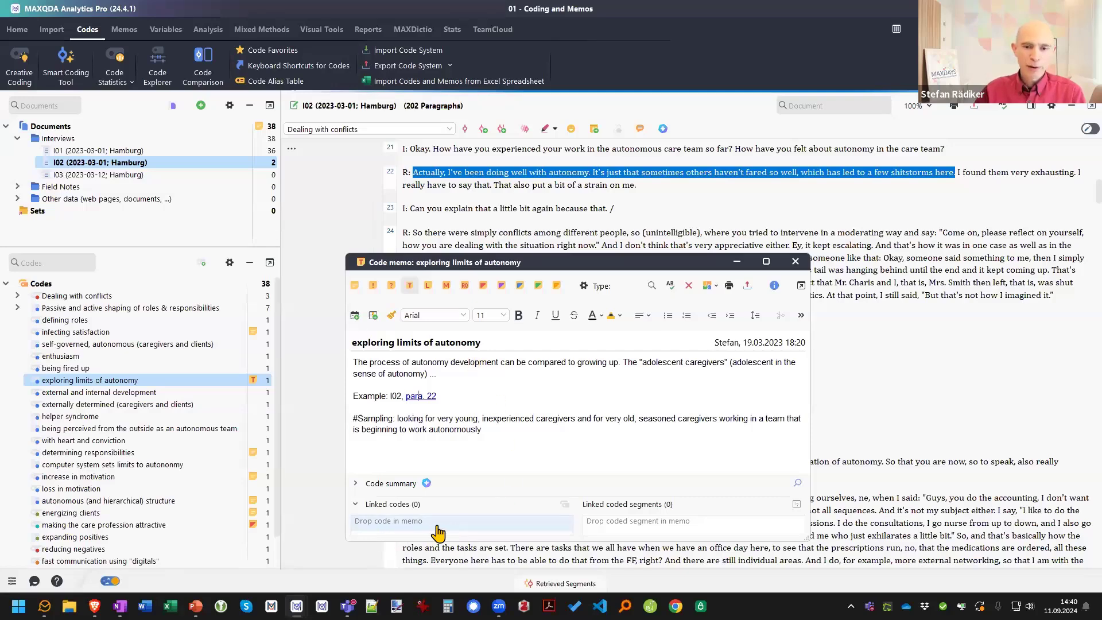
Link the code "learning how to deal with conflicts" to the "exploring limits of autonomy" memo and activate the linked code
click(17, 296)
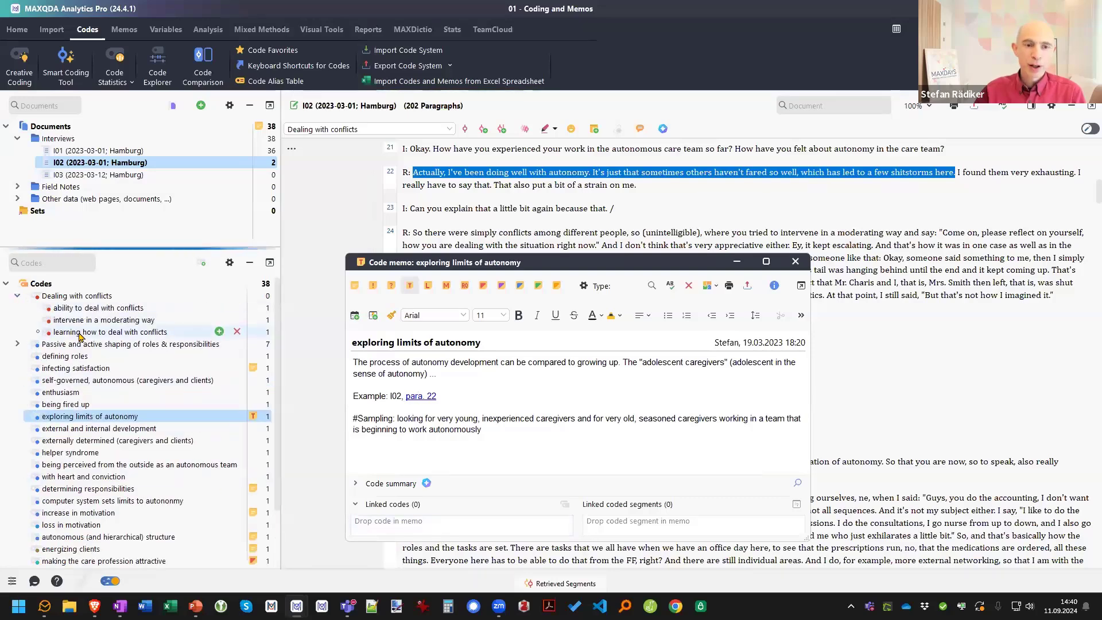
drag(86, 335, 405, 534)
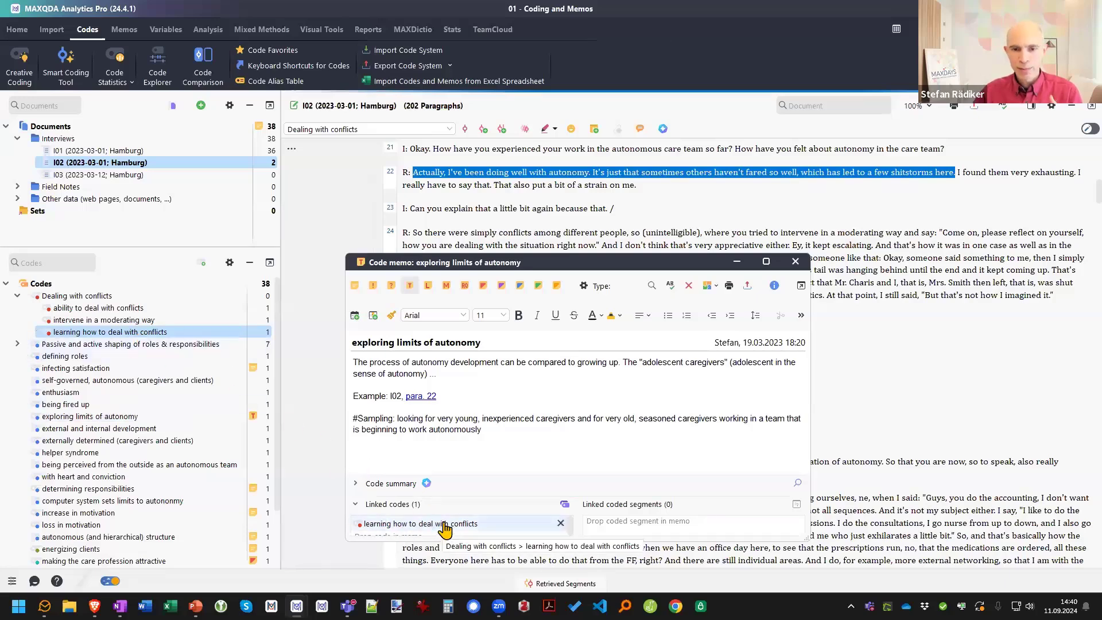
click(564, 504)
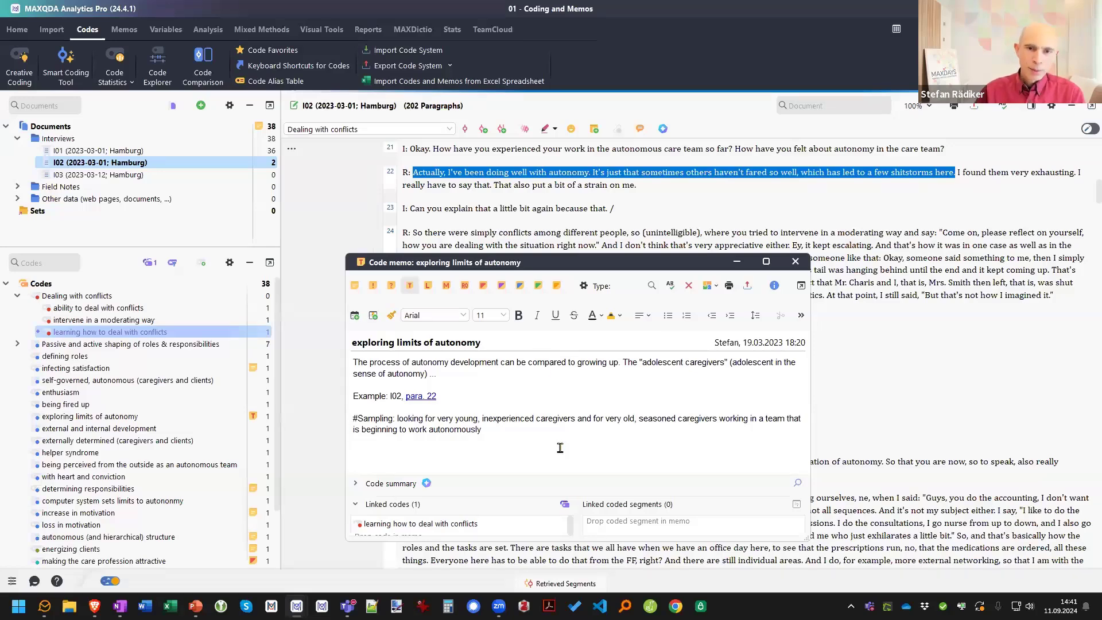
Open all memos of the project in a maximized Memo Manager
click(130, 35)
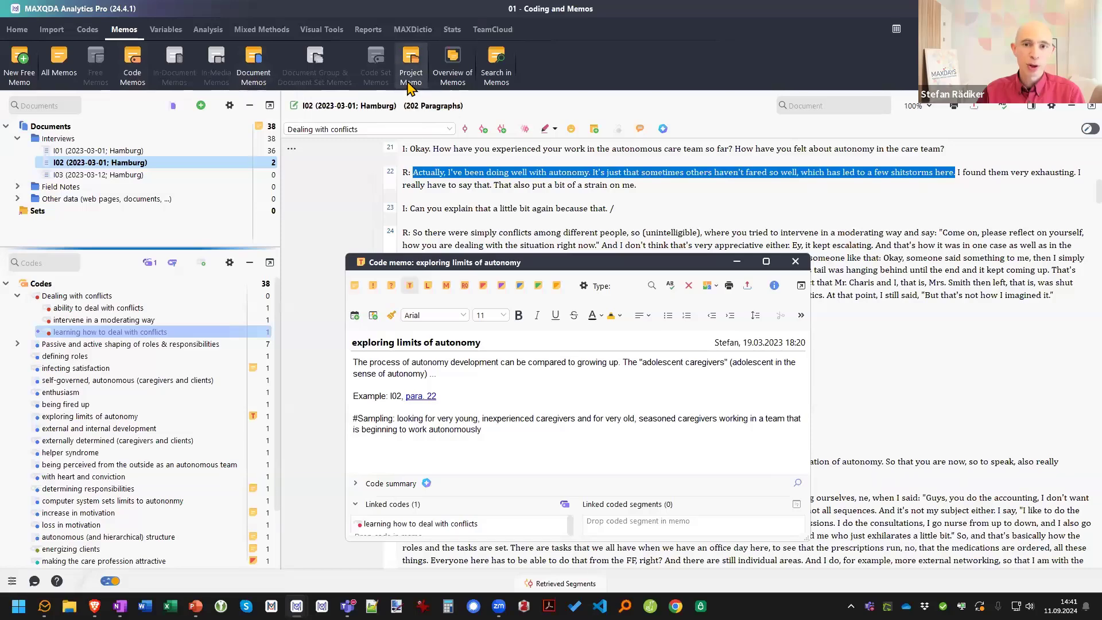
click(65, 75)
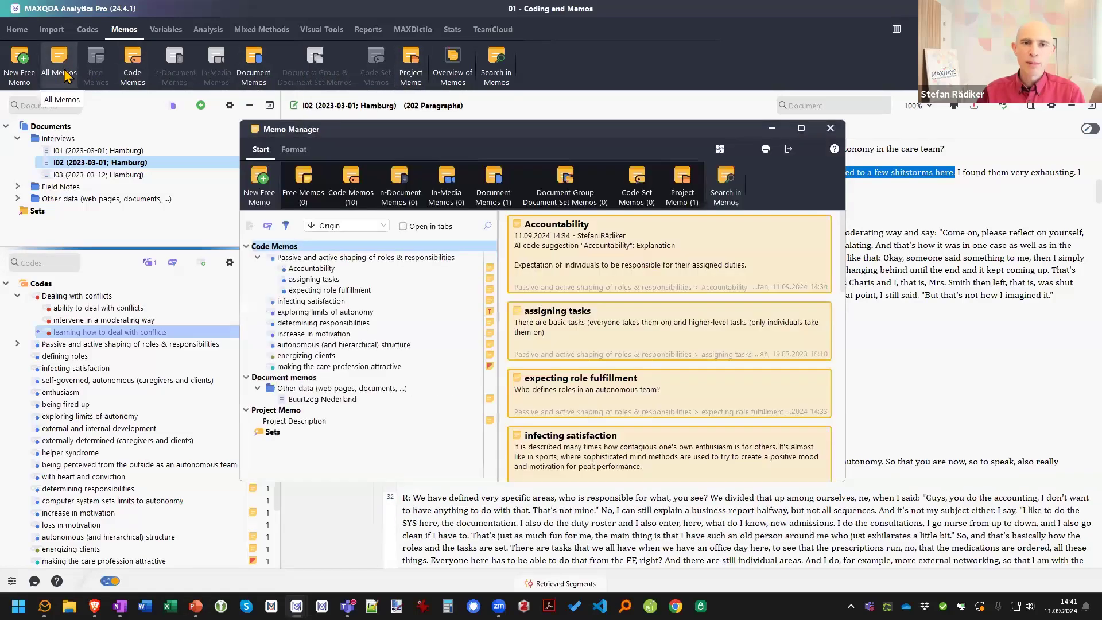
double_click(347, 130)
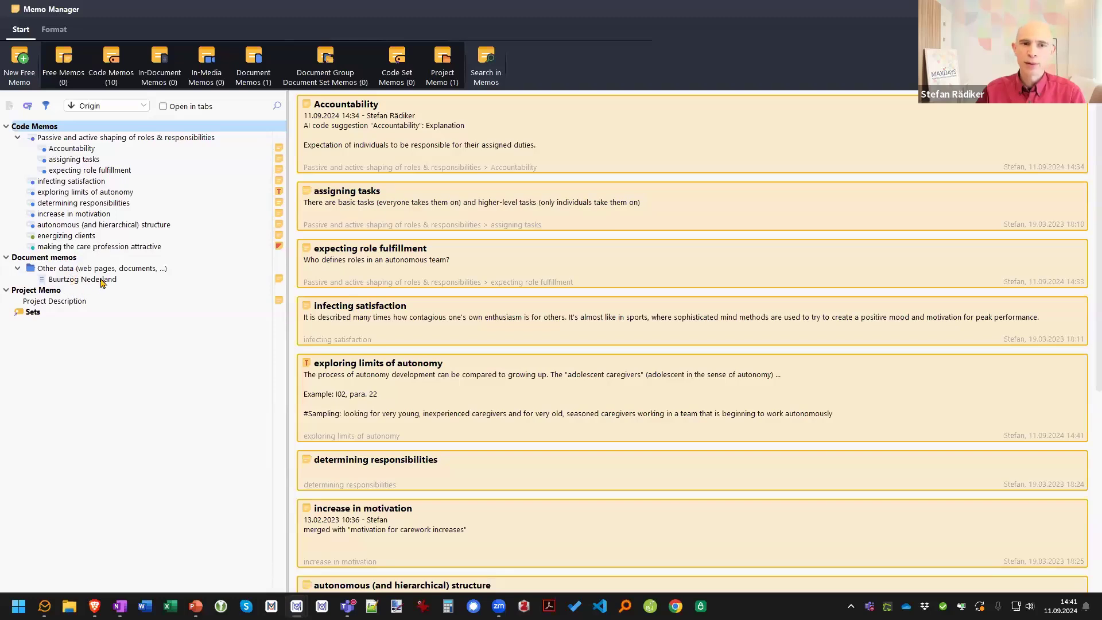
View the memos under "Passive and active shaping of roles & responsibilities", including those for "Accountability" and "expecting role fulfillment"
click(108, 139)
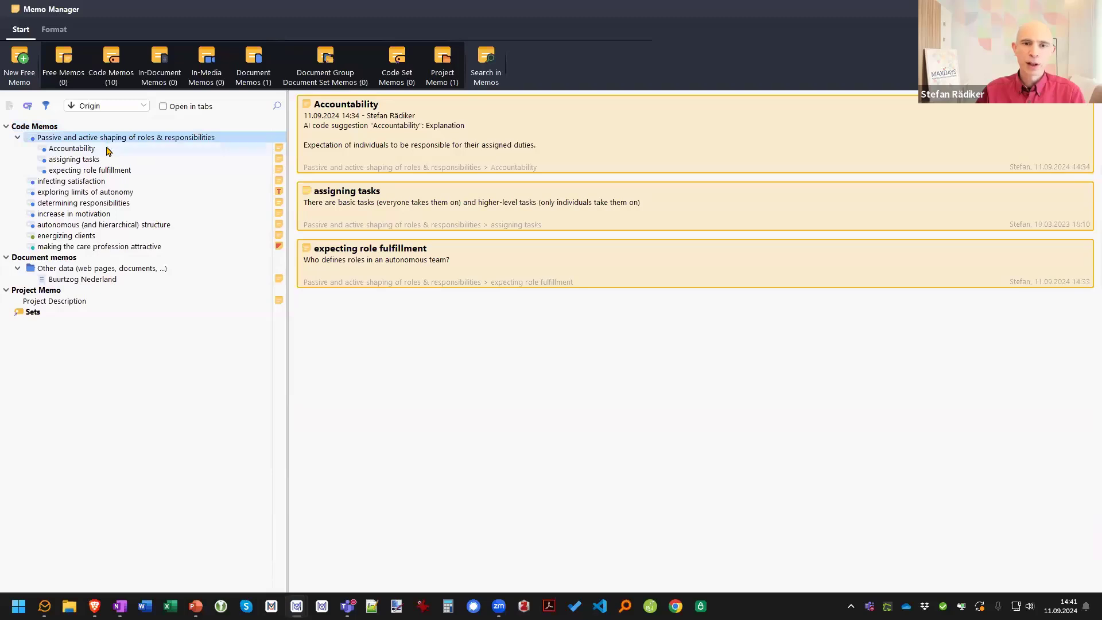
click(104, 150)
double_click(103, 151)
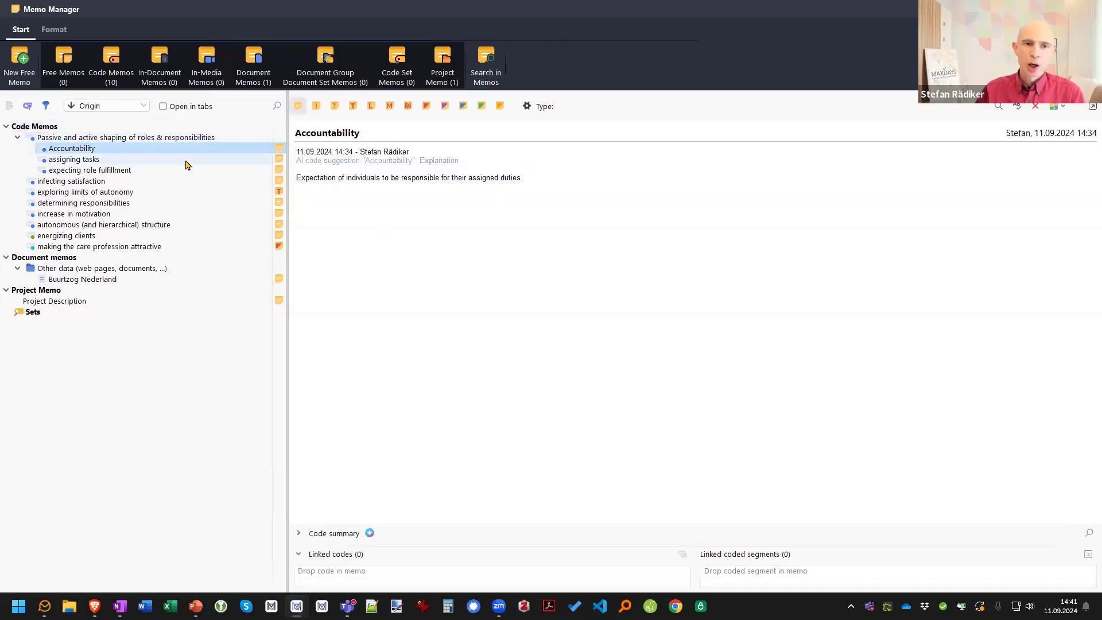
click(112, 170)
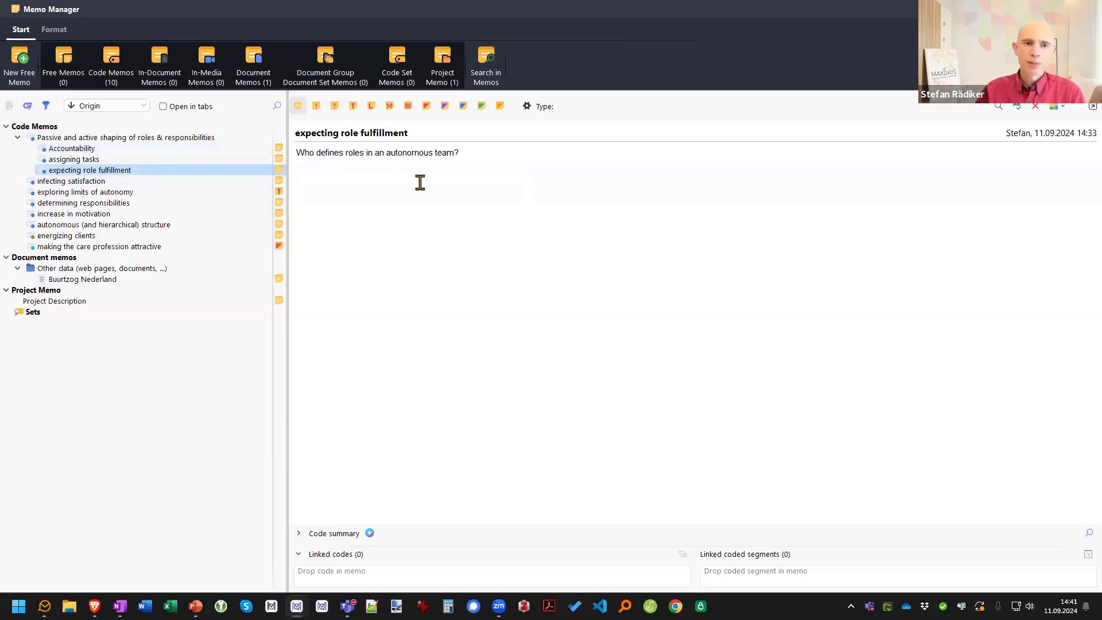
Open the "exploring limits of autonomy" memo in the Memo Manager and select the "#Sampling:" tag in its text
click(119, 192)
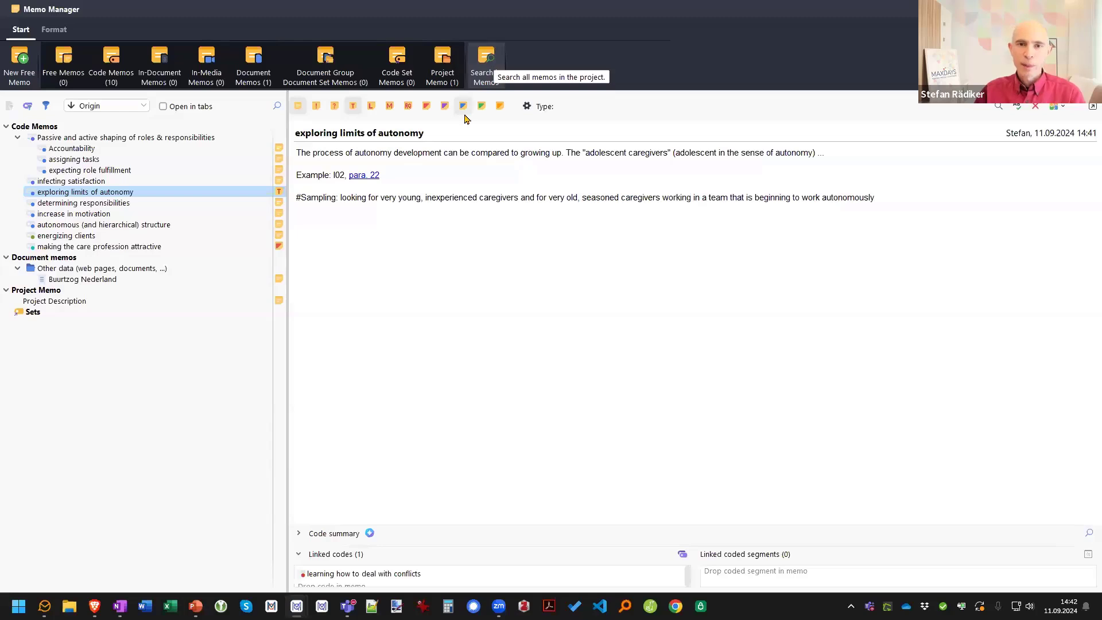
double_click(333, 197)
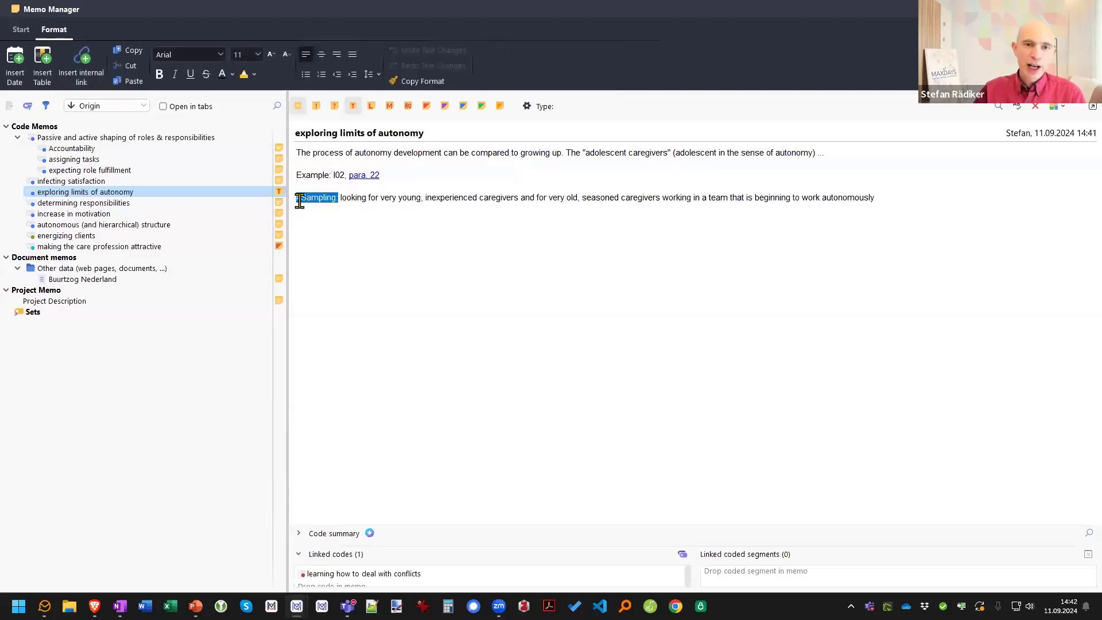
drag(299, 200, 339, 200)
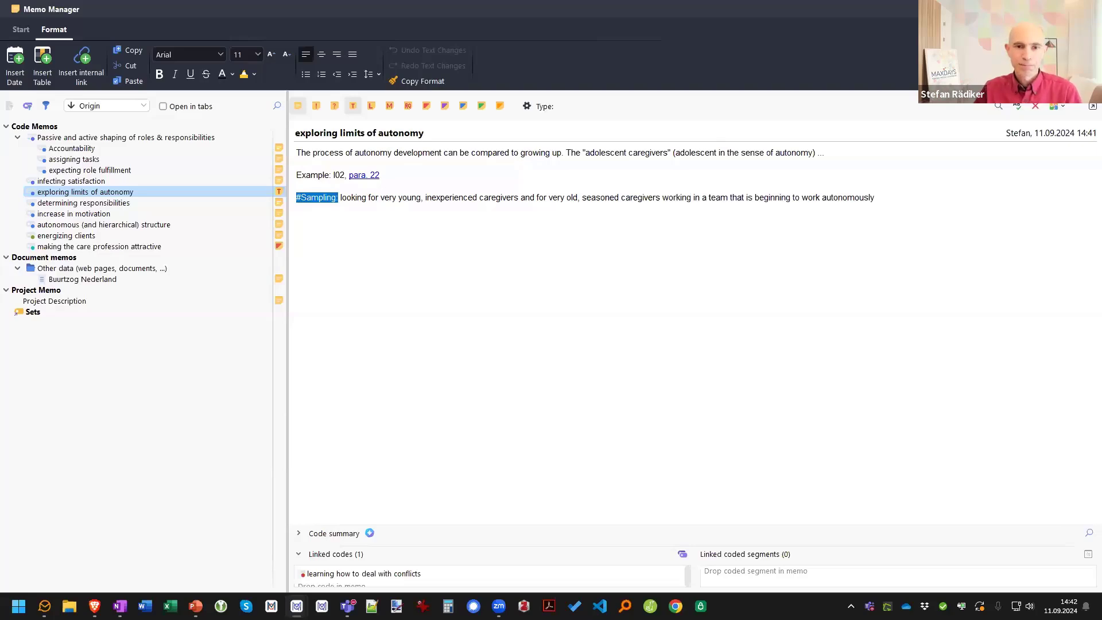
Close the Memo Manager and switch to the open project "02 - Maps and QTT"
click(1089, 9)
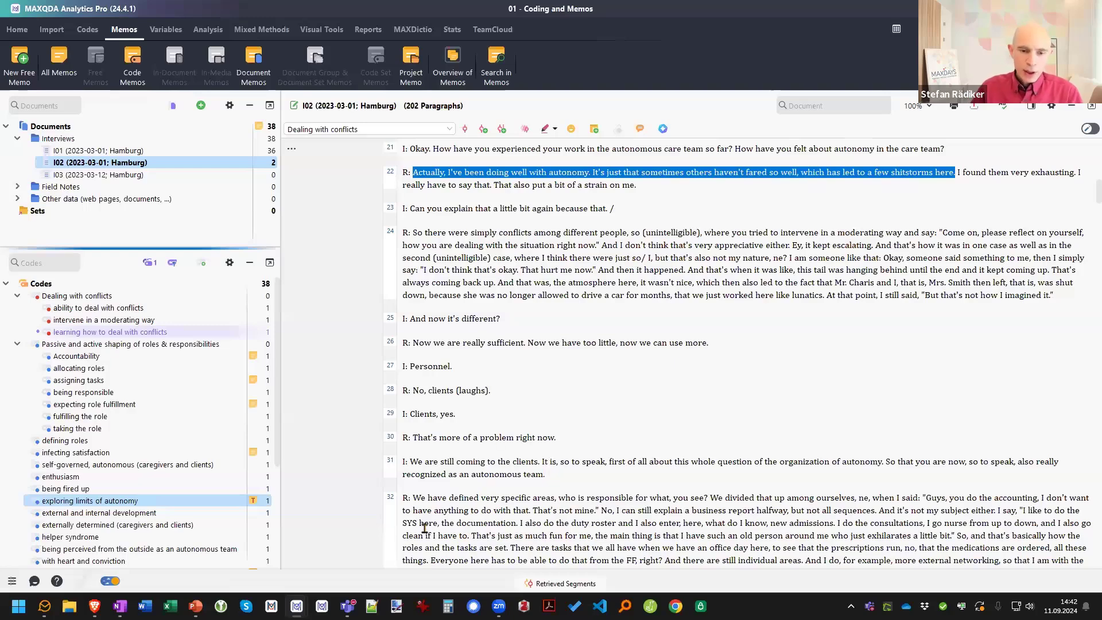
mouse_move(297, 607)
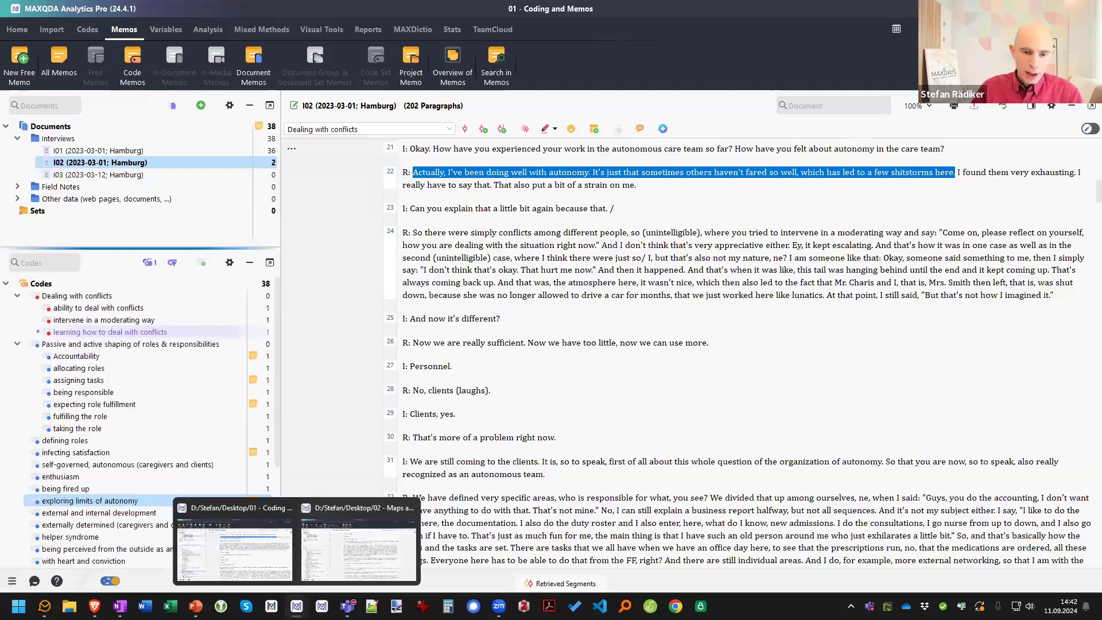
click(359, 551)
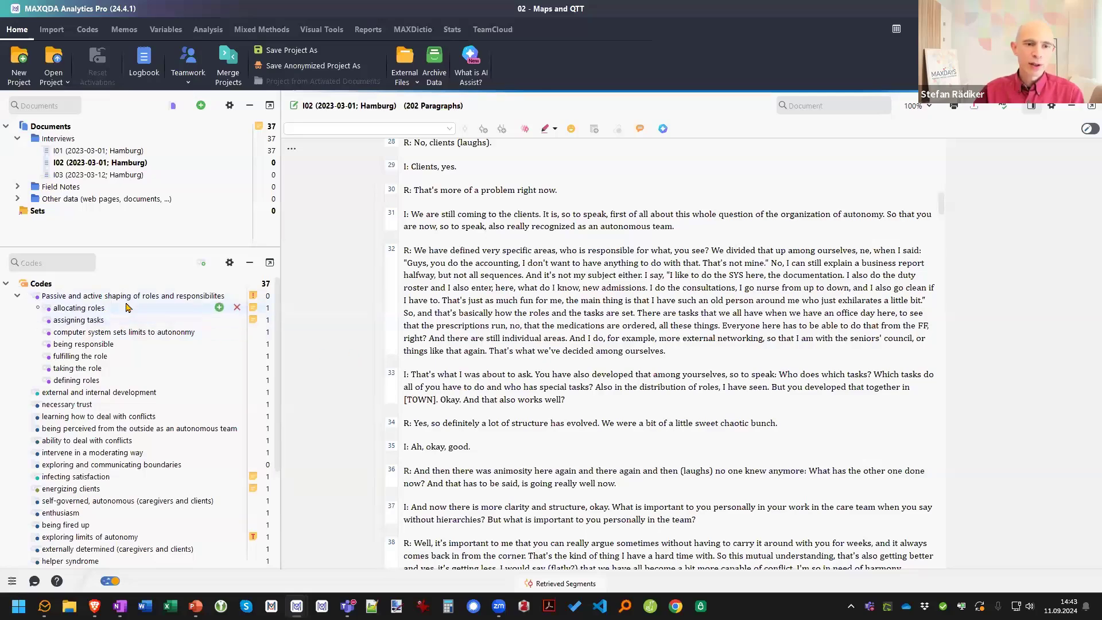
Open MAXMaps with the "Autonomic competence of caregivers (Coding Paradigm)" map and place its window beside the code system
mouse_move(142, 302)
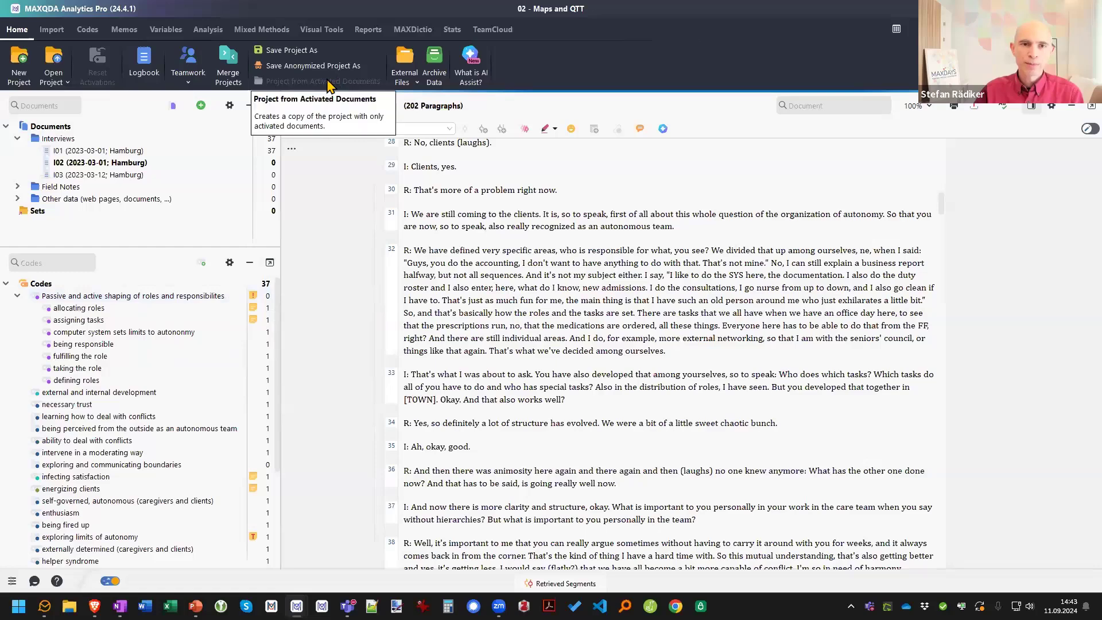
click(320, 32)
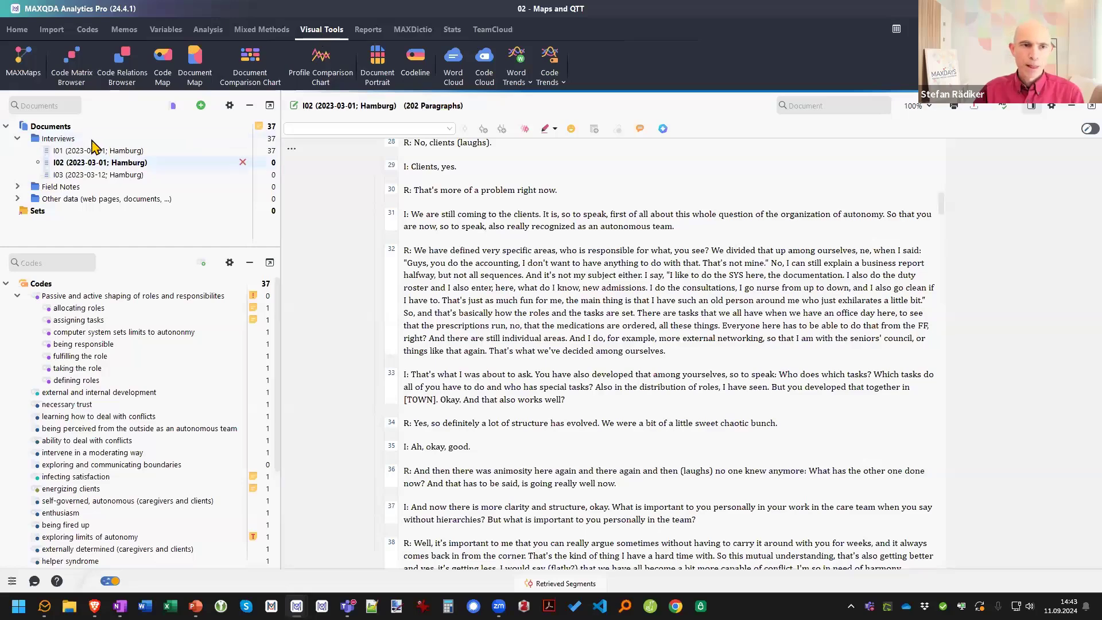
click(18, 71)
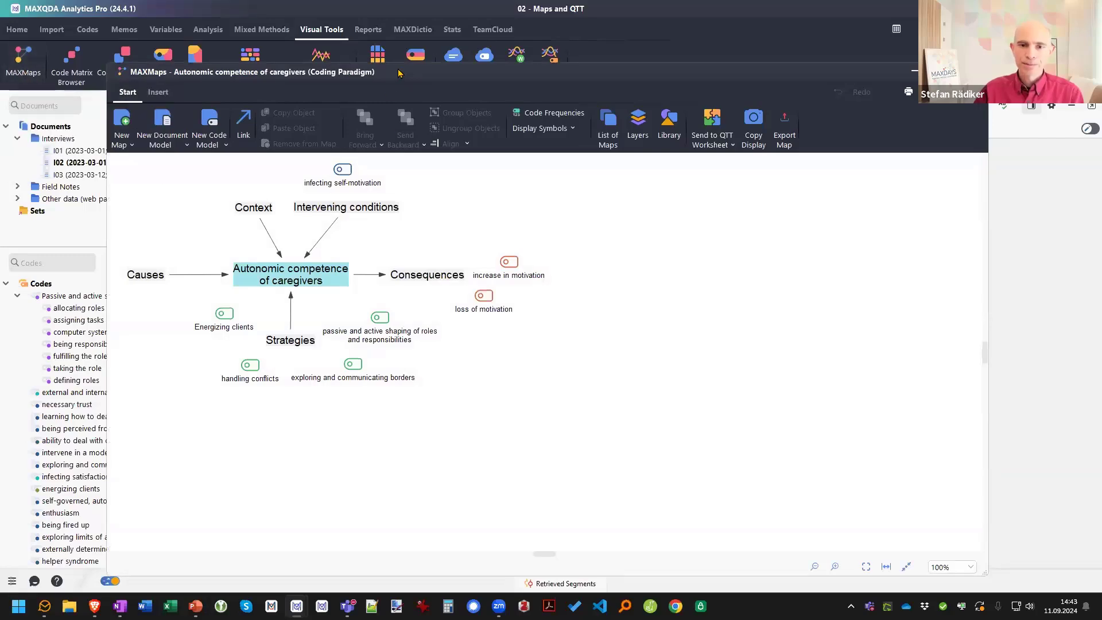
drag(400, 73, 586, 98)
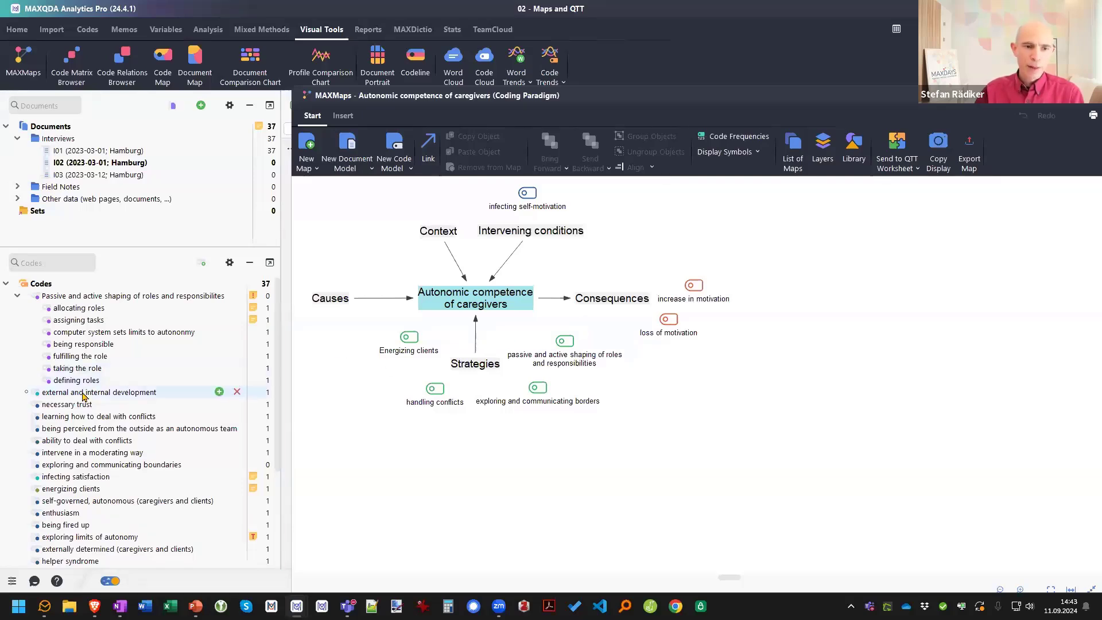
Add the code "external and internal development" to the map near "Consequences" and set its line color to pink
drag(83, 397, 673, 263)
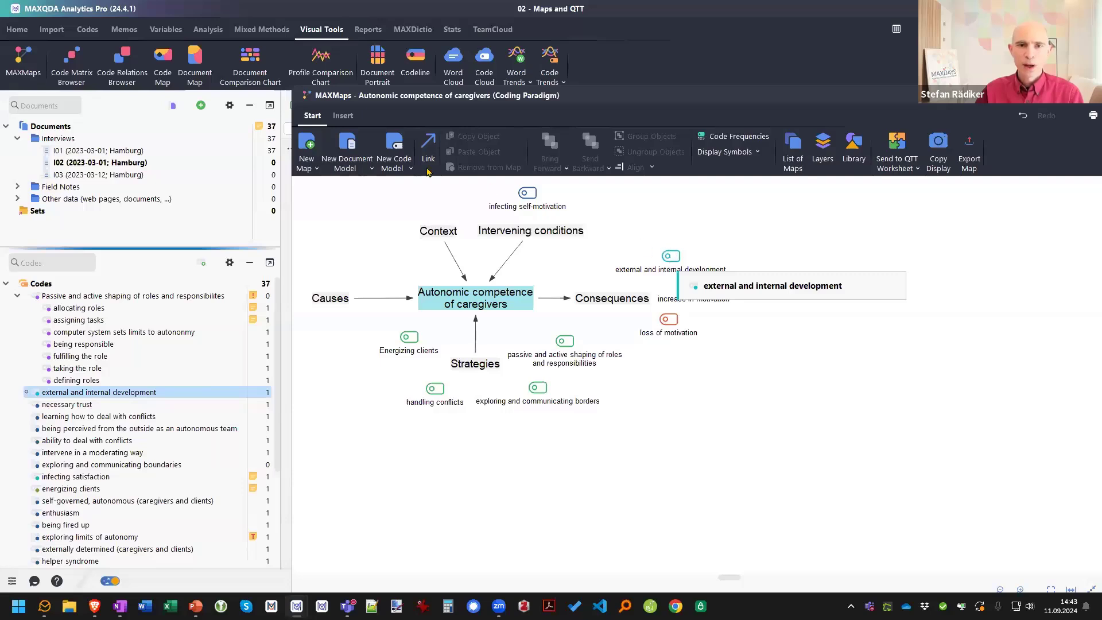
click(673, 258)
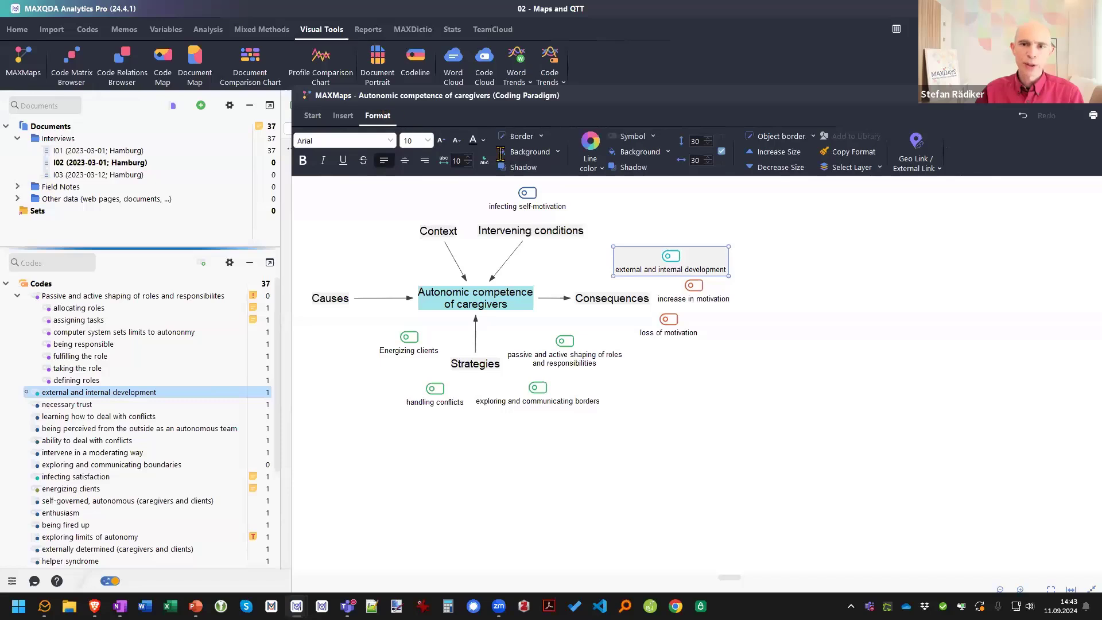
click(592, 163)
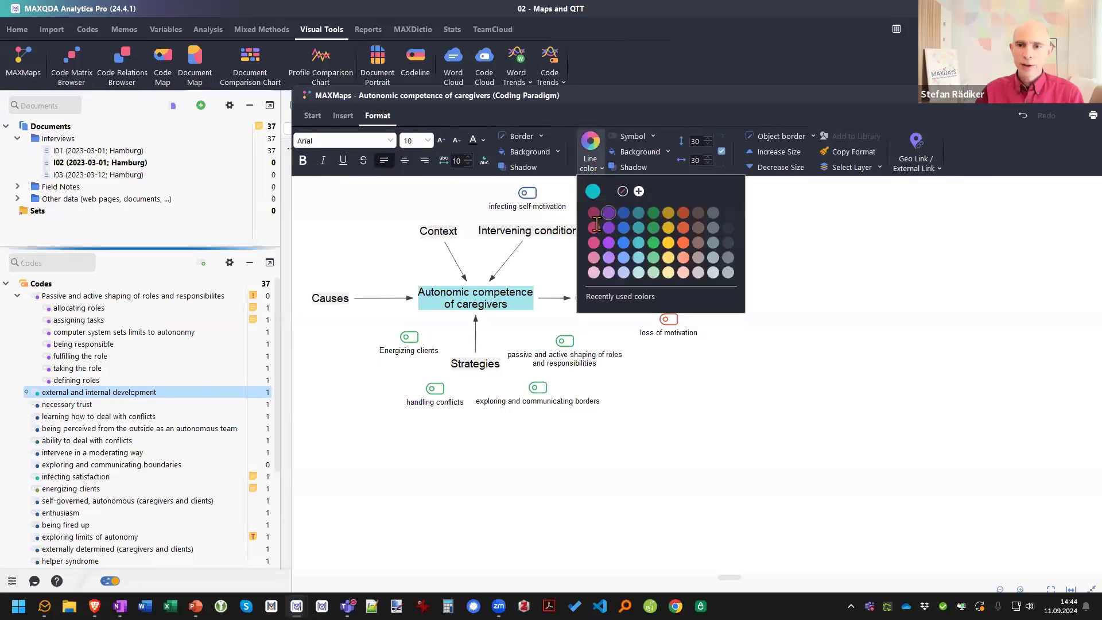
click(683, 273)
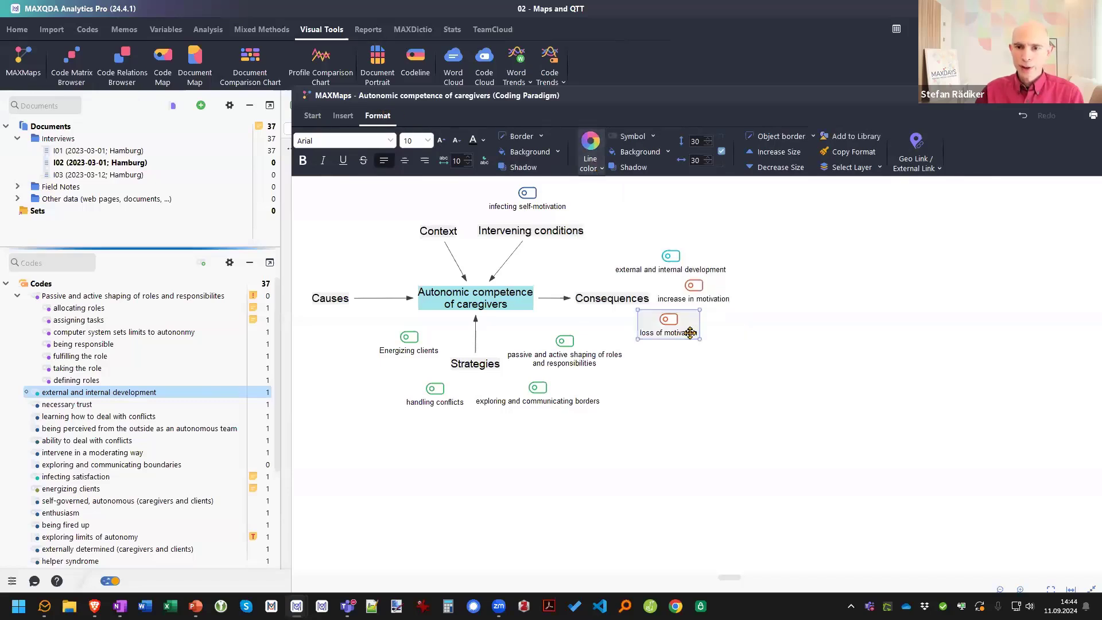
click(598, 163)
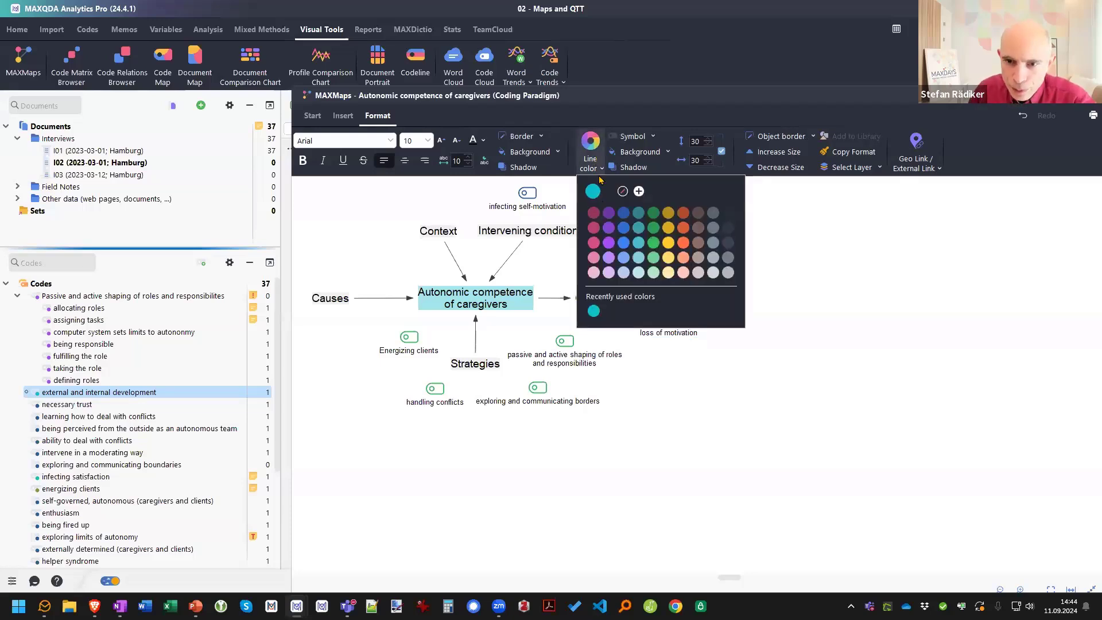
click(727, 360)
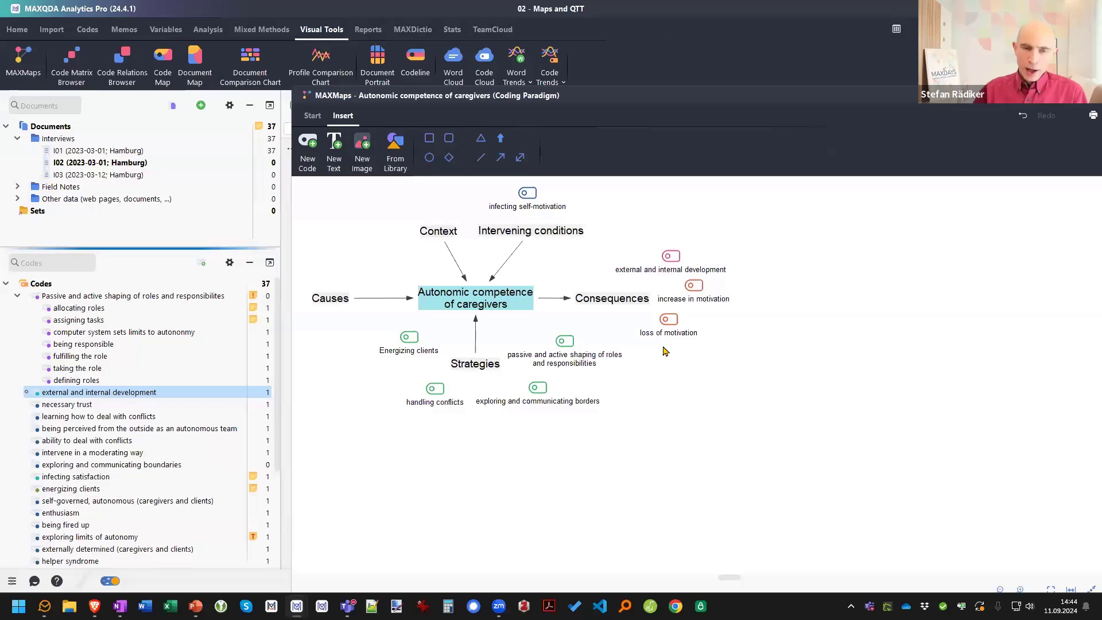
Start a Code Theory Model for the code "Passive and active shaping of roles and responsibilites" and move the window so the whole preview shows
click(313, 116)
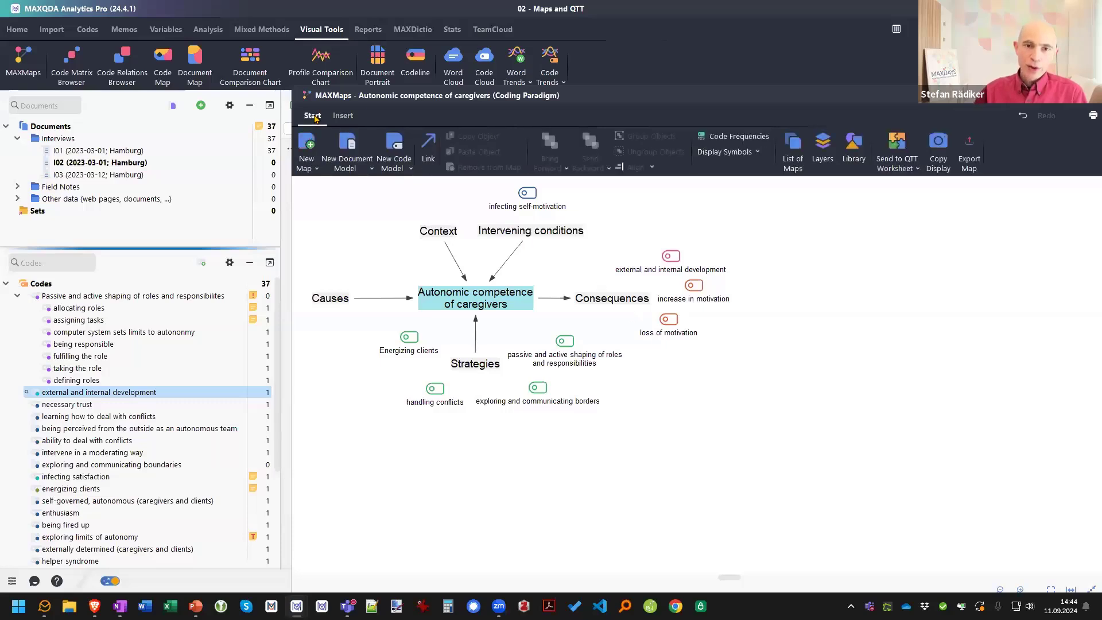
click(397, 167)
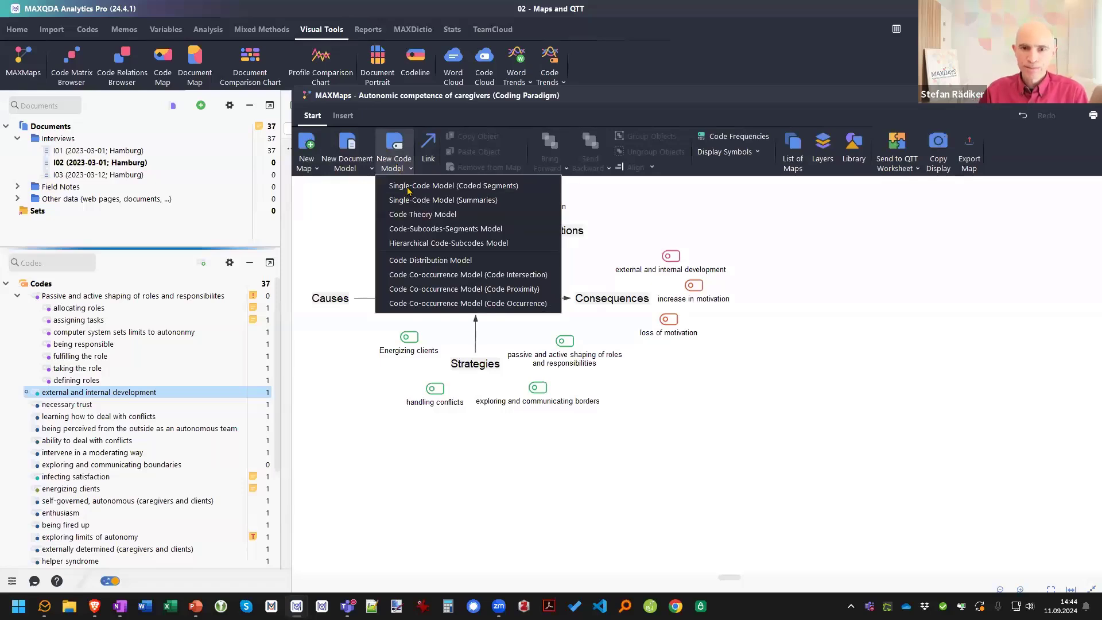
click(437, 215)
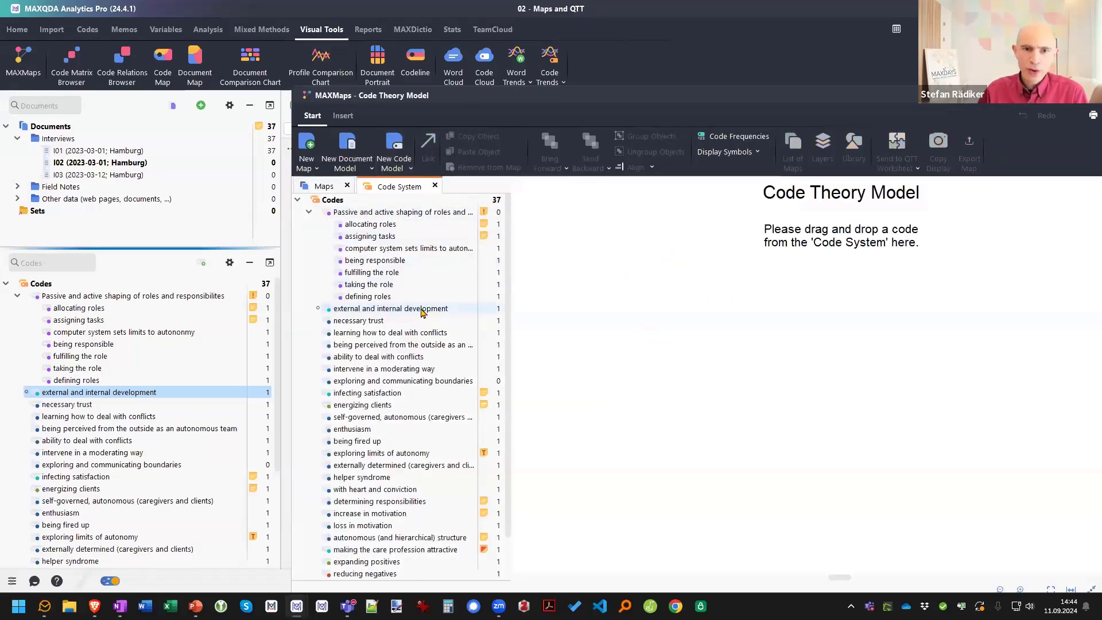
drag(379, 213, 801, 337)
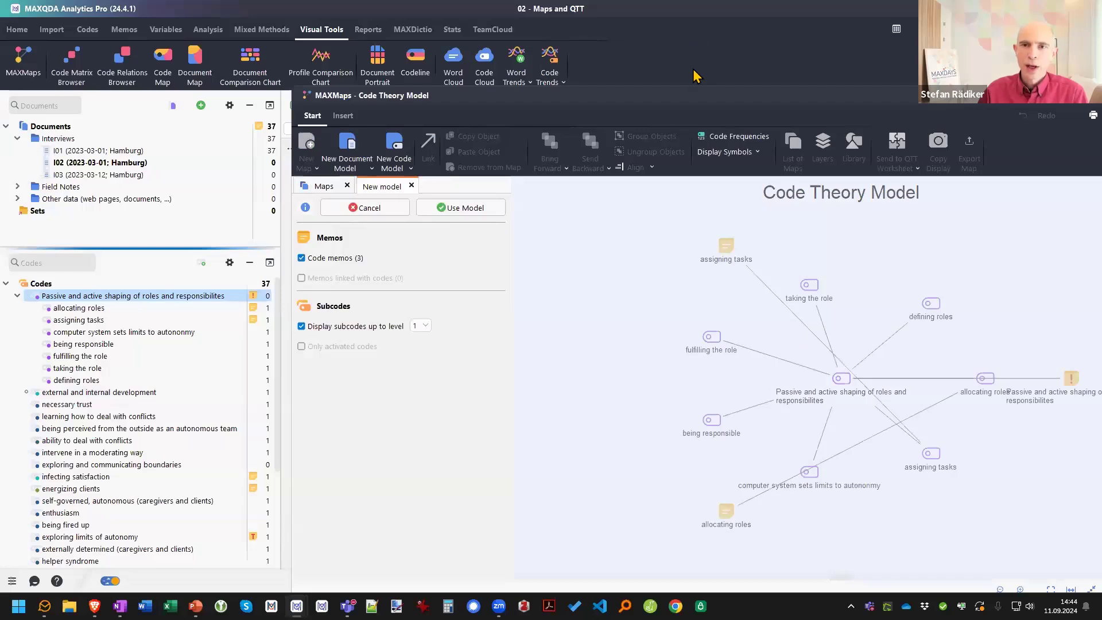
drag(747, 96, 601, 71)
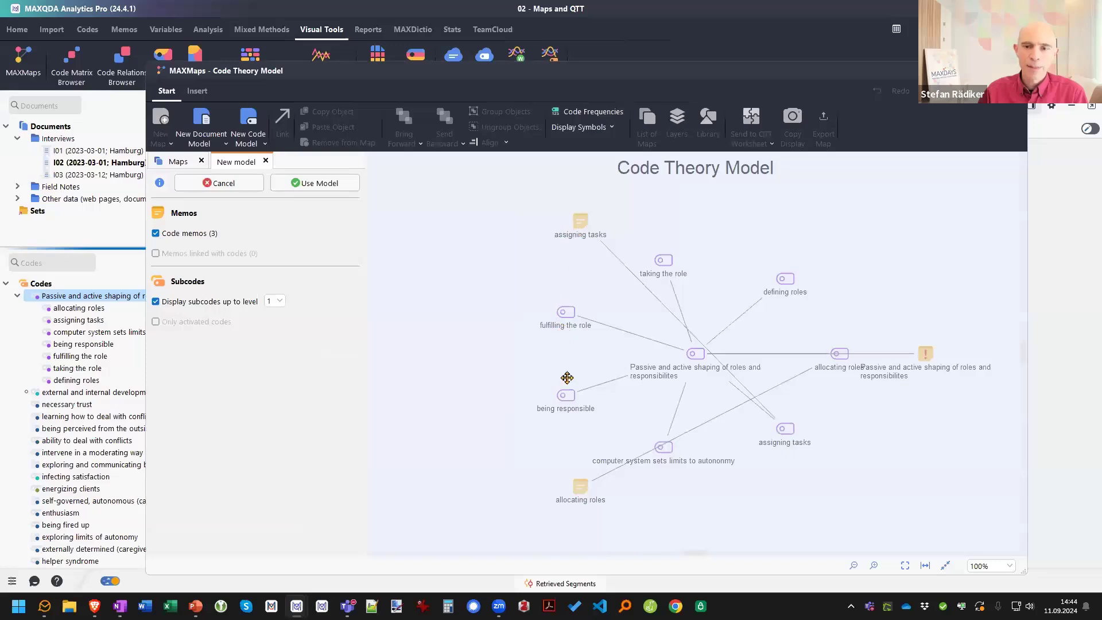
Toggle the code memos and the subcodes off and on again in the model preview, and generate the map from the model
click(165, 235)
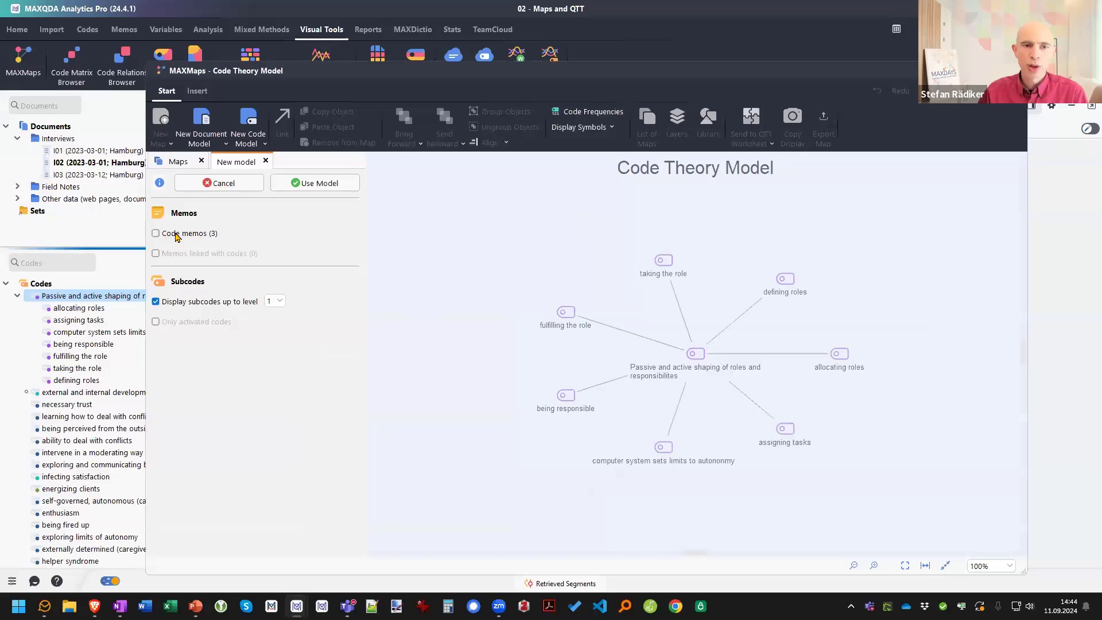
click(176, 235)
click(218, 305)
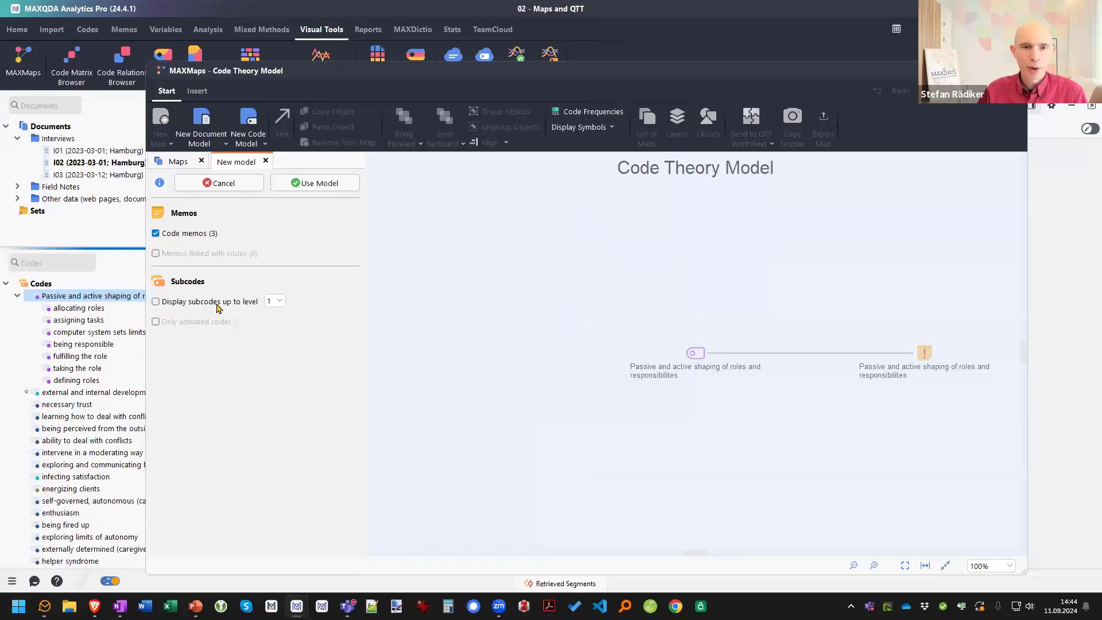
click(217, 305)
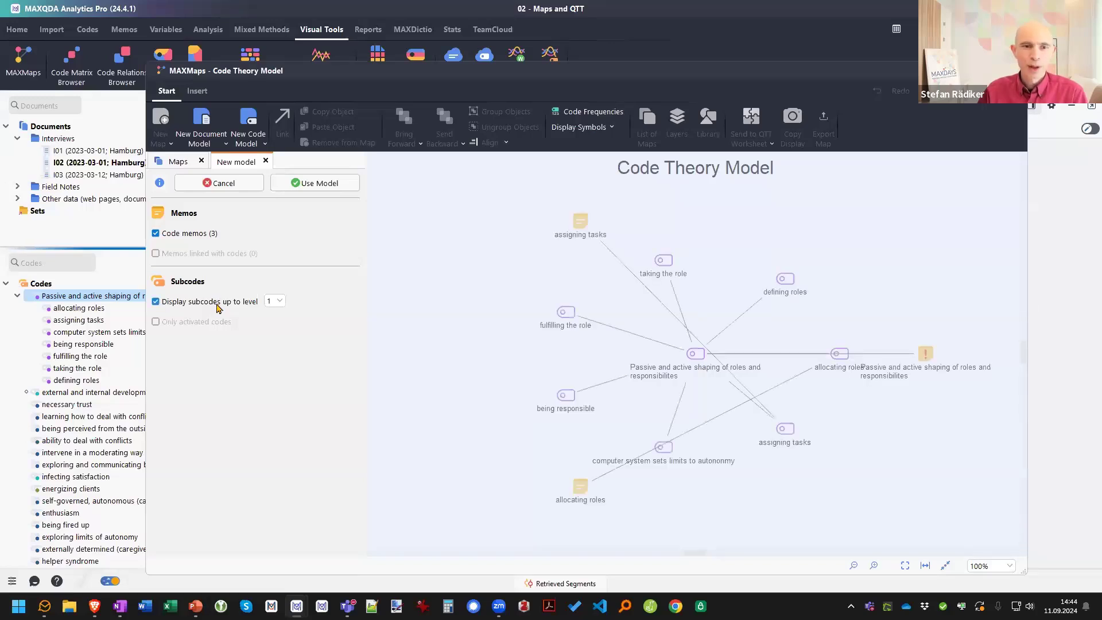
click(338, 190)
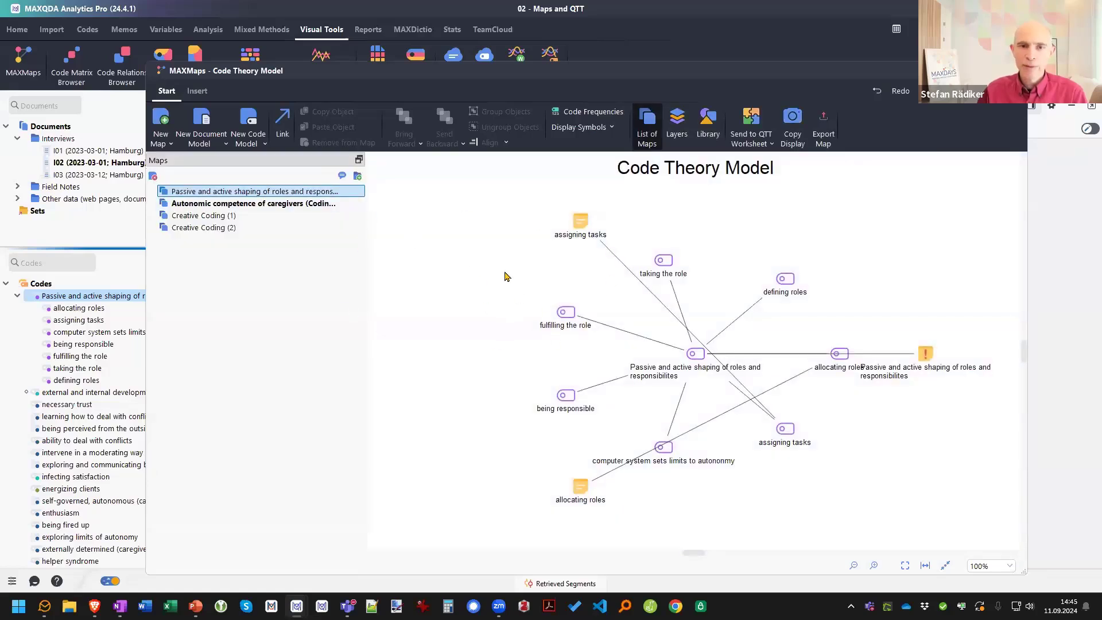
Hide the list of maps and move the "assigning tasks", "allocating roles" and main code memos next to their codes
click(647, 130)
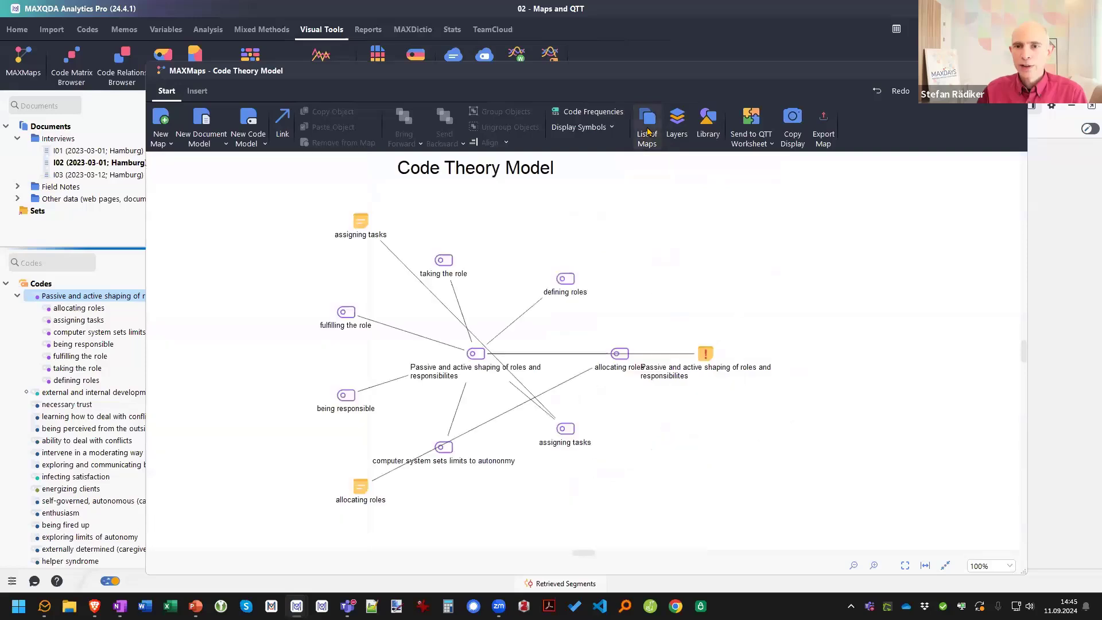
drag(361, 222, 658, 432)
drag(361, 488, 700, 315)
drag(712, 357, 588, 318)
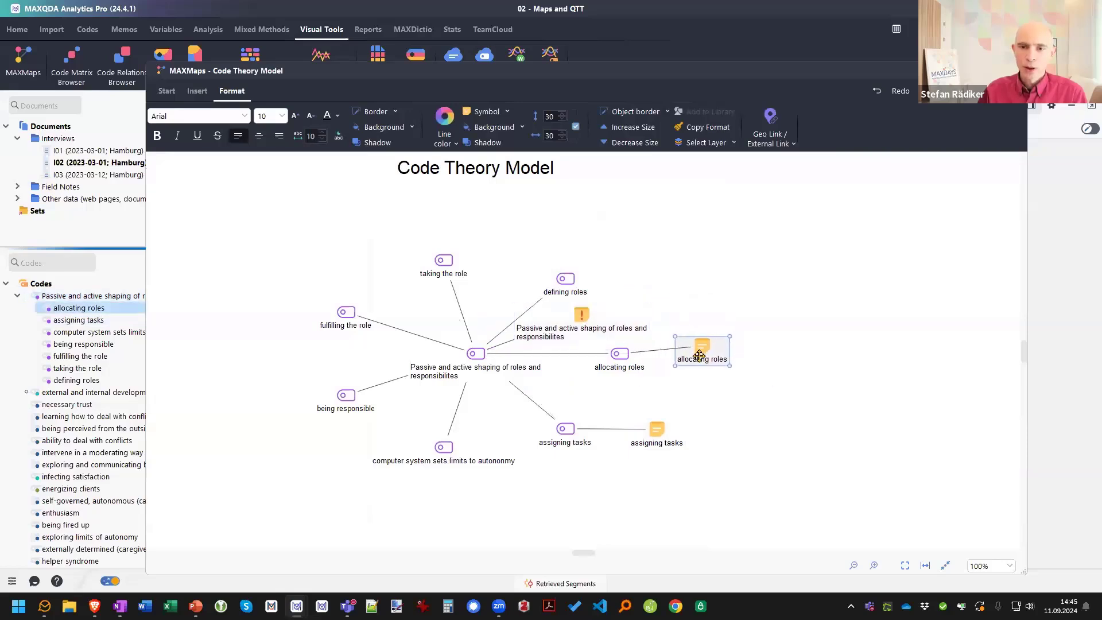
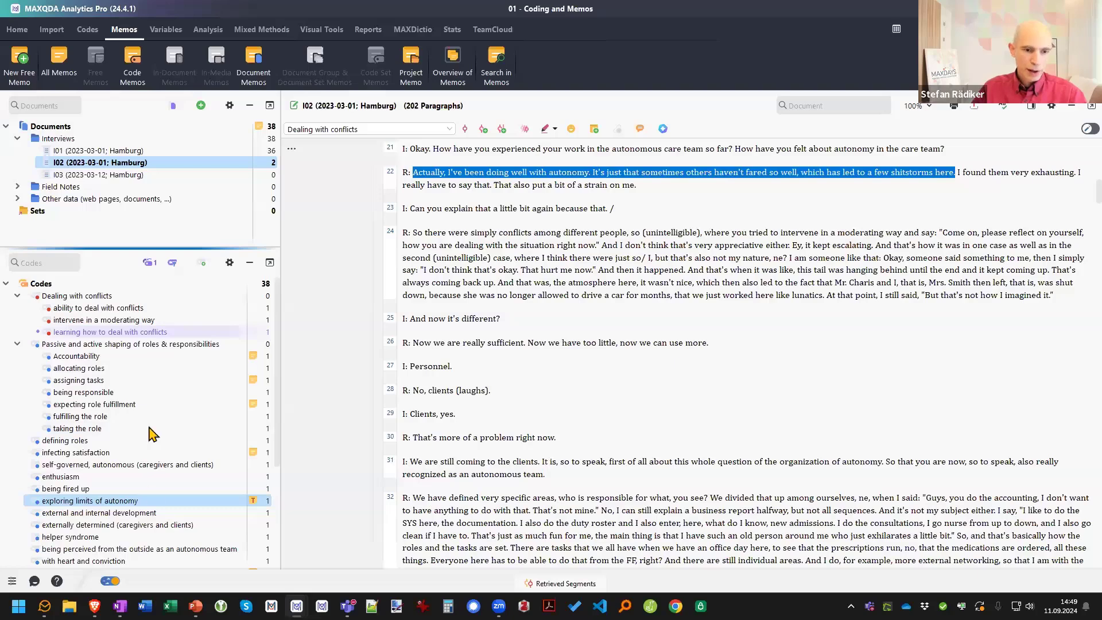
Switch to the PowerPoint "Questions" slide and add the Gioia Methodolgy question and "Is there a good feature to create the data structure in Maxqda?"
click(189, 545)
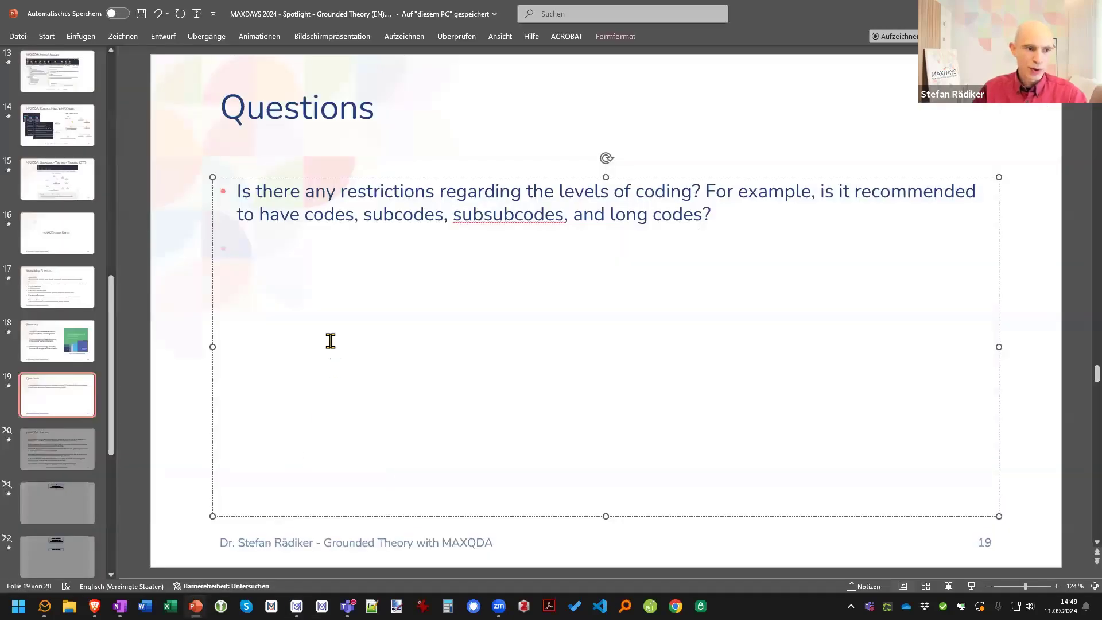
text(Do you recommend using "only" codes for 1st order concepts, 2nd order themes, aggregate dimensions (Gioia Methodolgy) or do you recommend using i.e. paraphrases for the 1st order codes and codes for the 2nd order codes? Is there a good feature to create the data structure in Maxqda?)
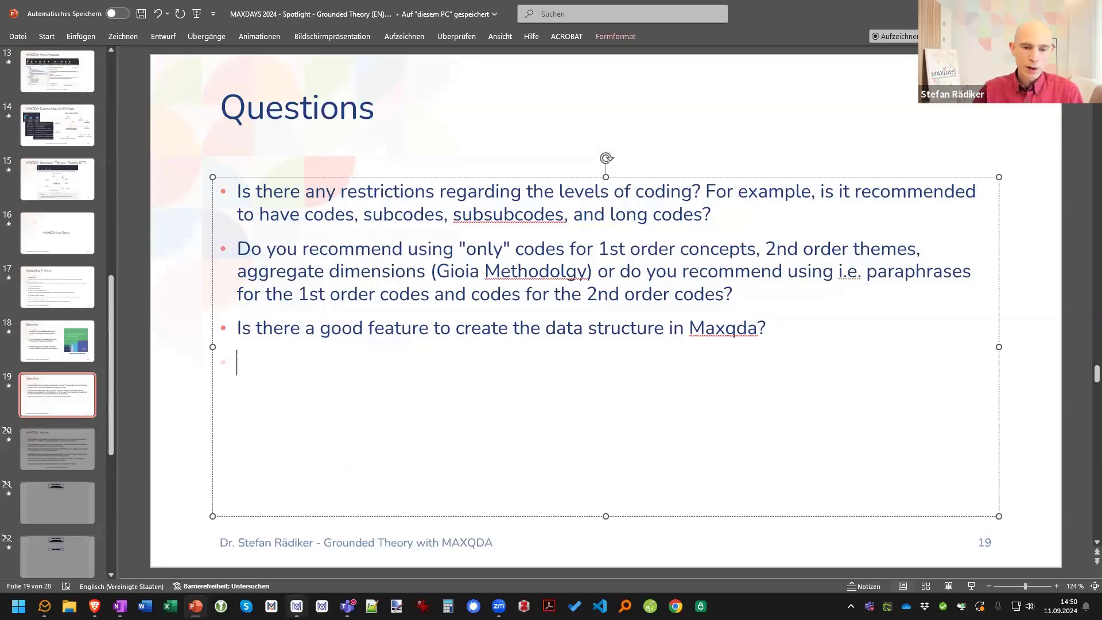
Switch to the MAXQDA project "01 - Coding and Memos" and show the sidebar beside the text of interview I02
mouse_move(297, 607)
click(265, 568)
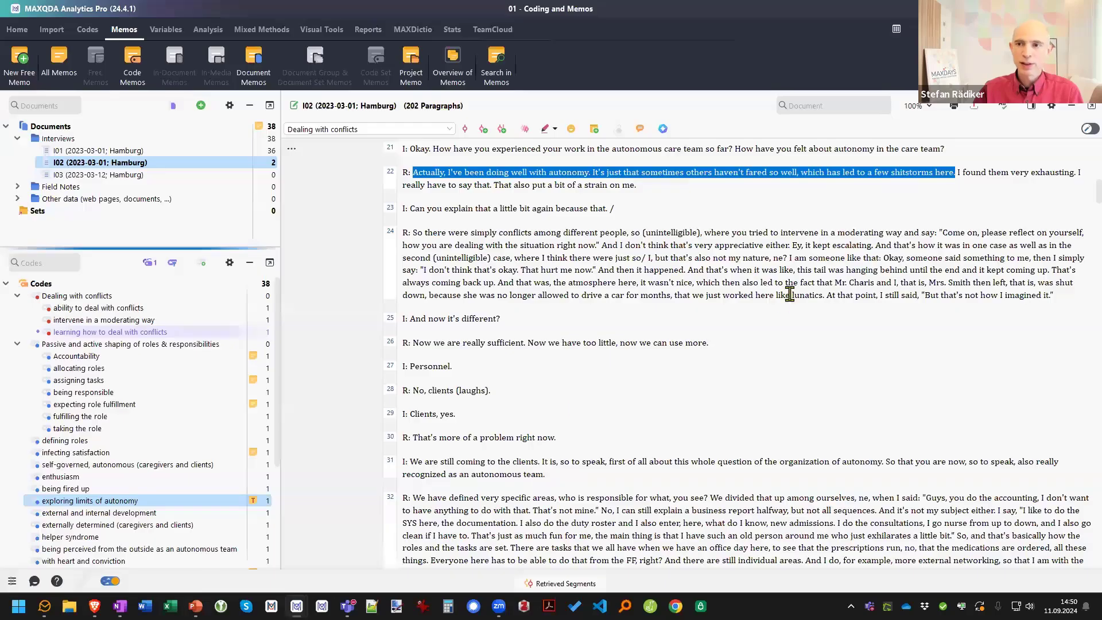
click(1032, 106)
click(453, 229)
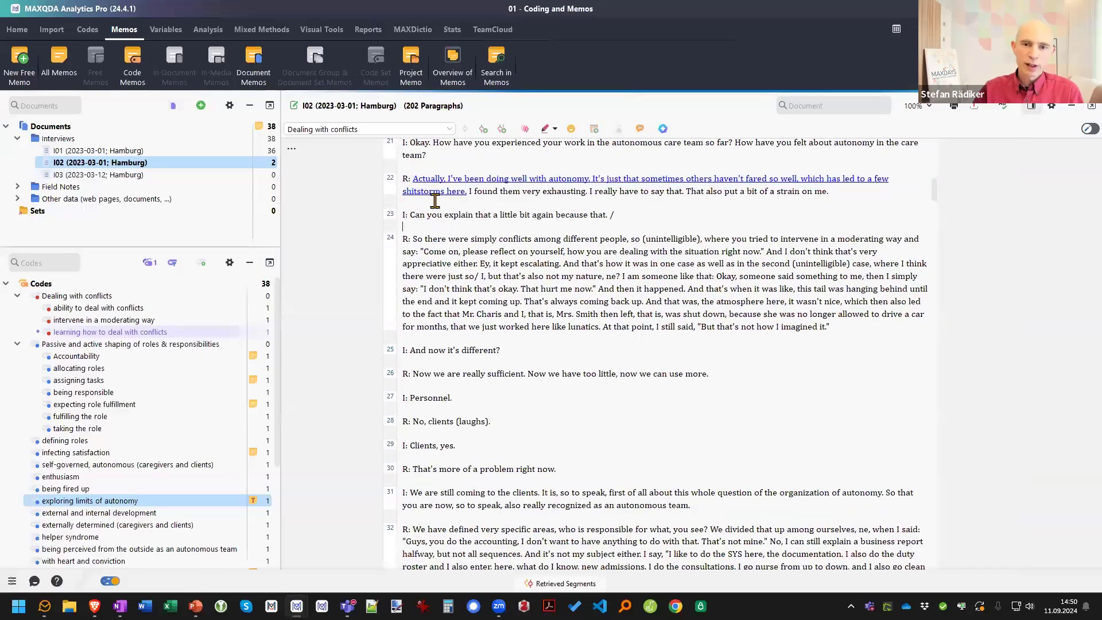
Paraphrase paragraph 24 of interview I02 in English with AI Assist and accept the suggested paraphrase
drag(404, 239, 816, 340)
right_click(646, 266)
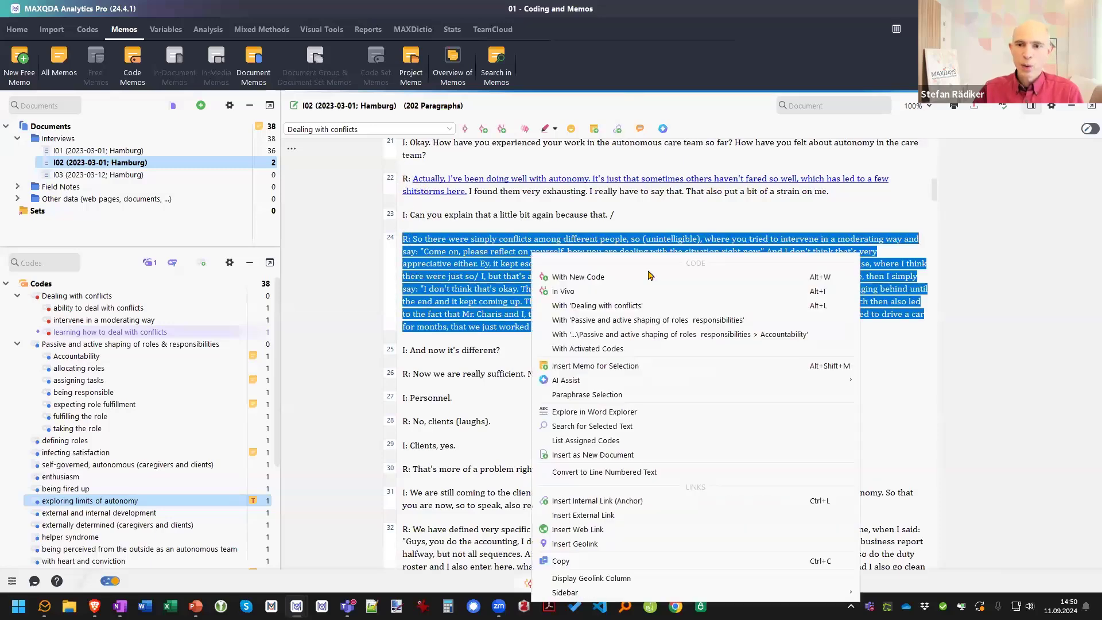
mouse_move(637, 379)
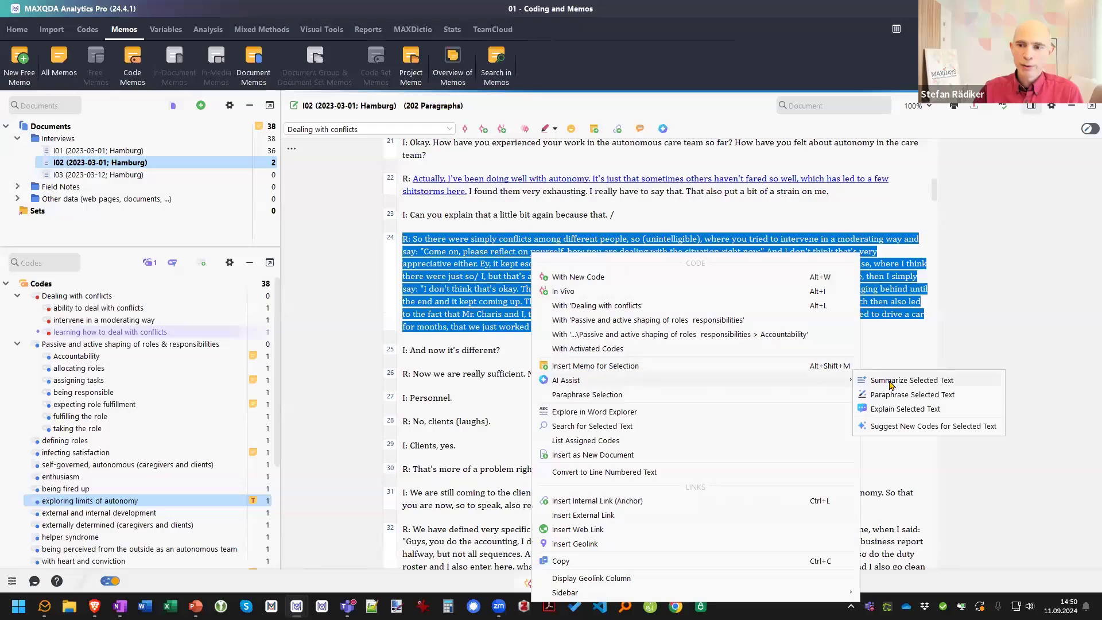
click(918, 396)
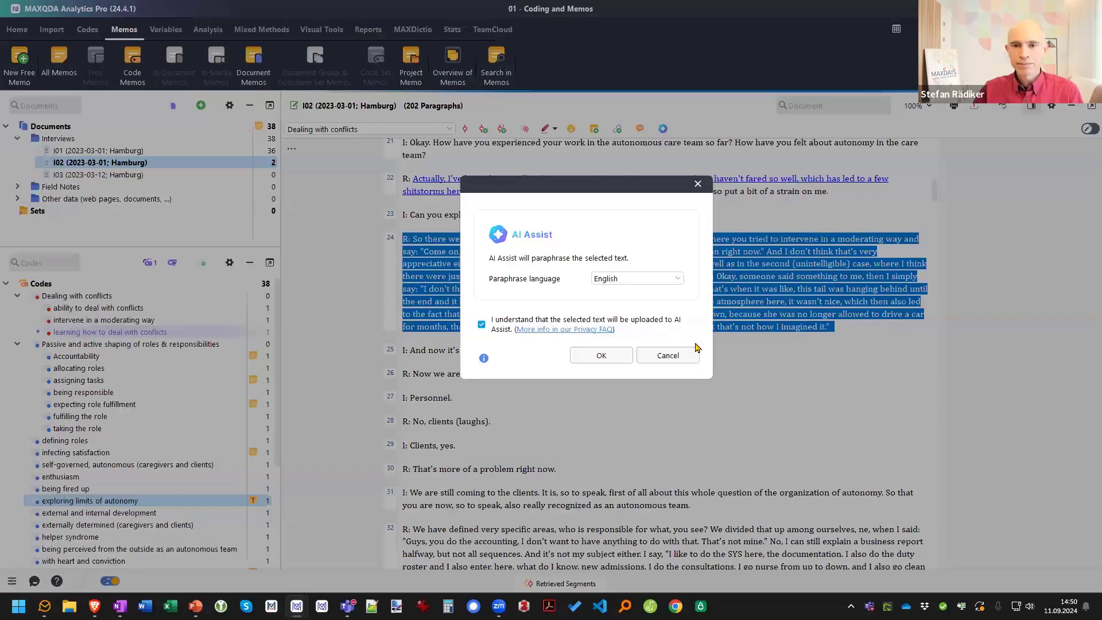
click(601, 355)
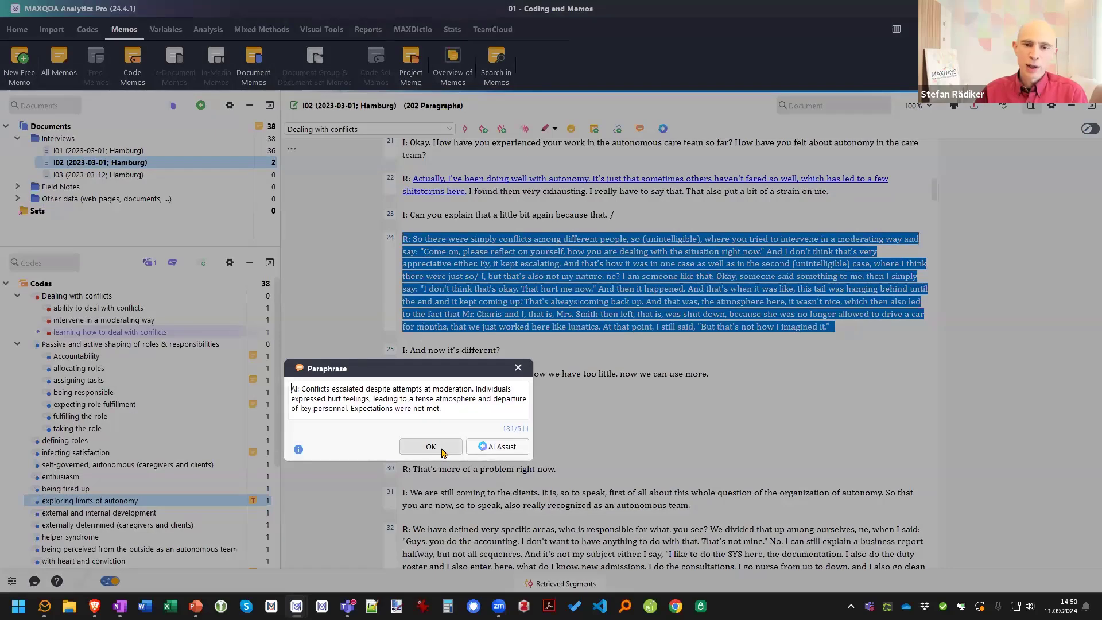
key(Return)
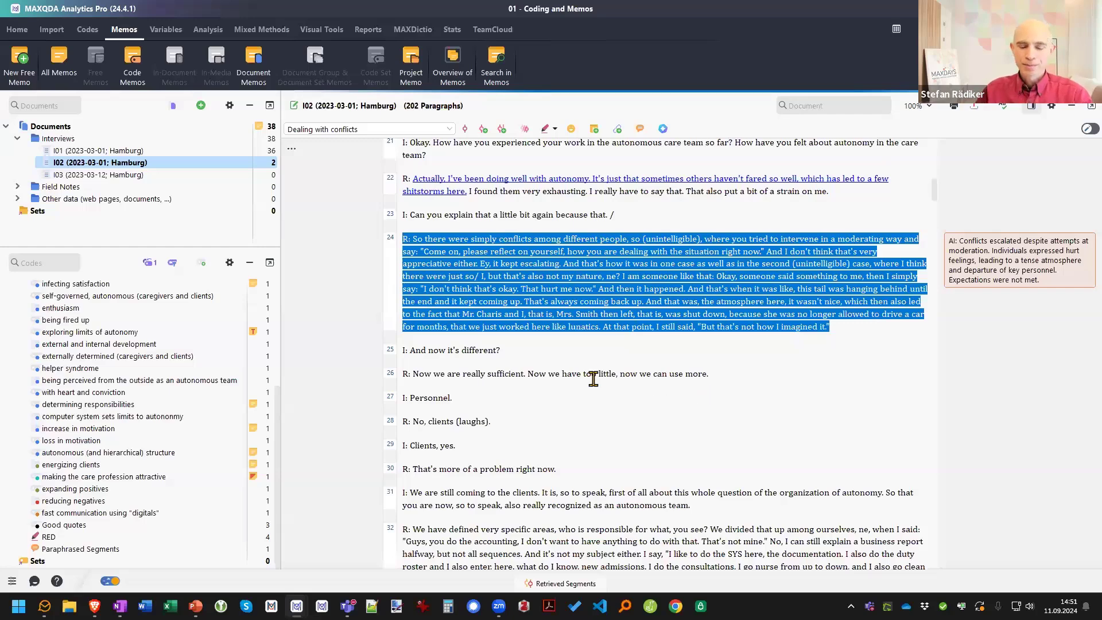
Return to the PowerPoint "Questions" slide and select the question about a feature to create the data structure
key(alt+Tab)
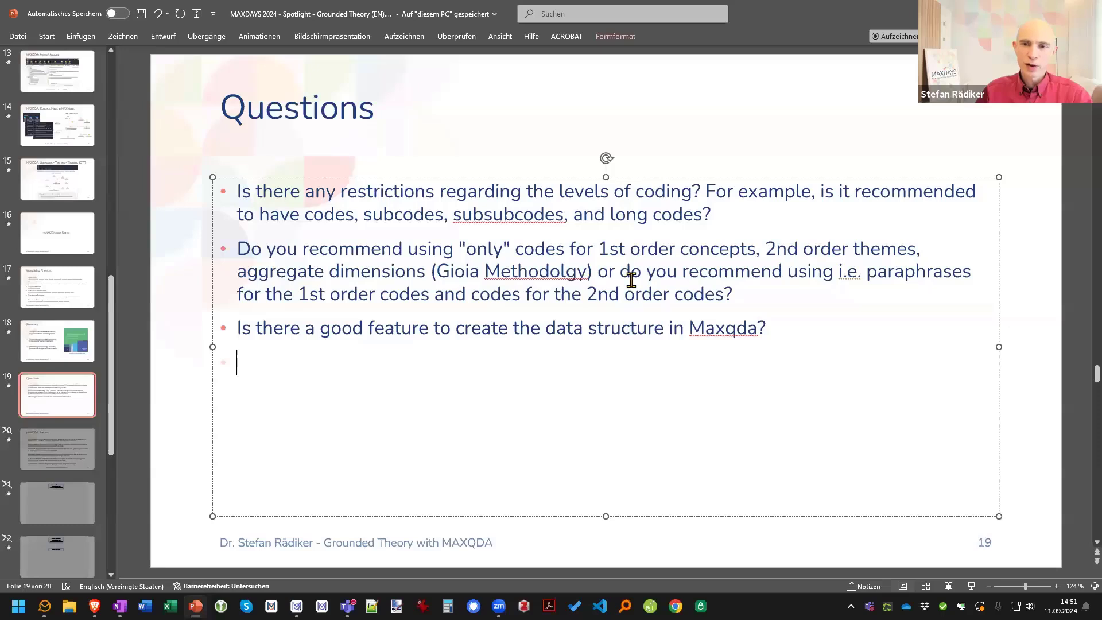
click(752, 296)
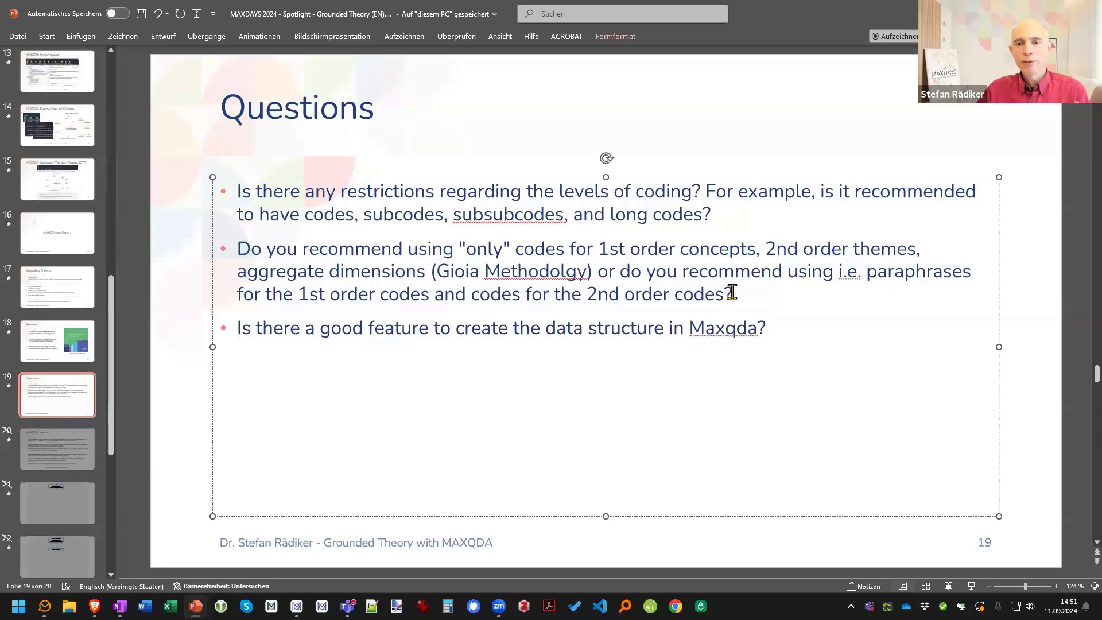
triple_click(622, 328)
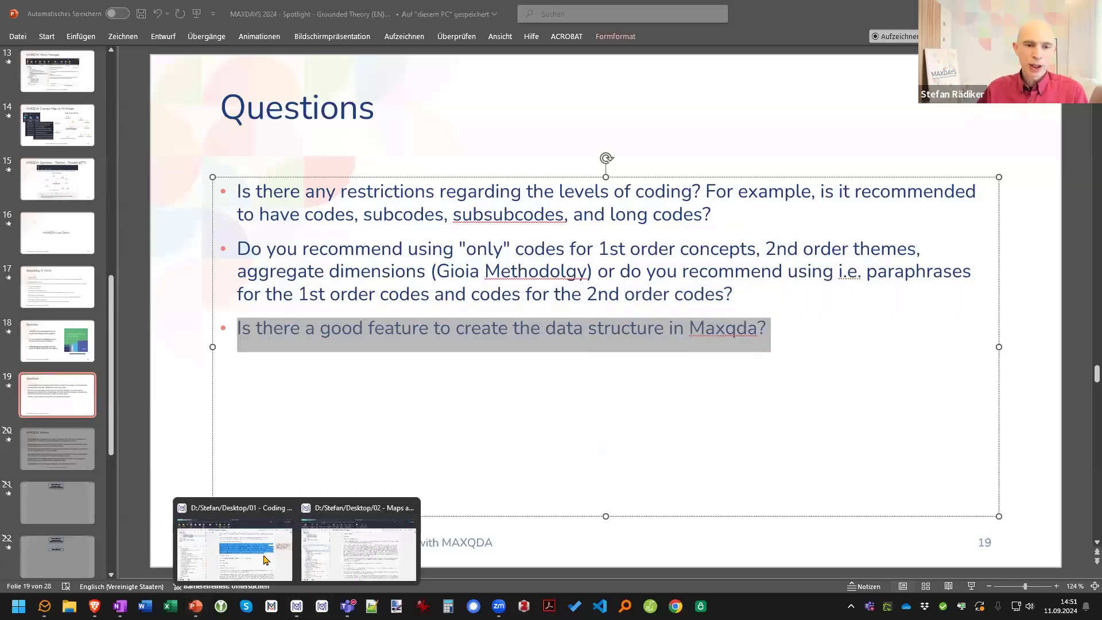
Switch to the MAXQDA project "01 - Coding and Memos" and view the options for adding documents and document groups
click(241, 549)
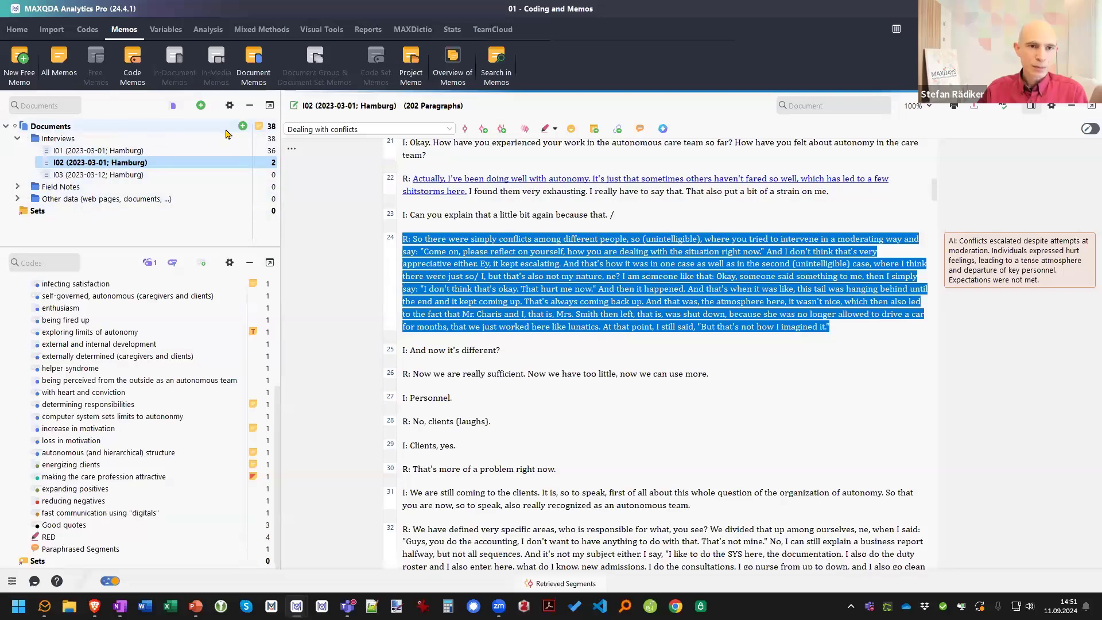
click(243, 126)
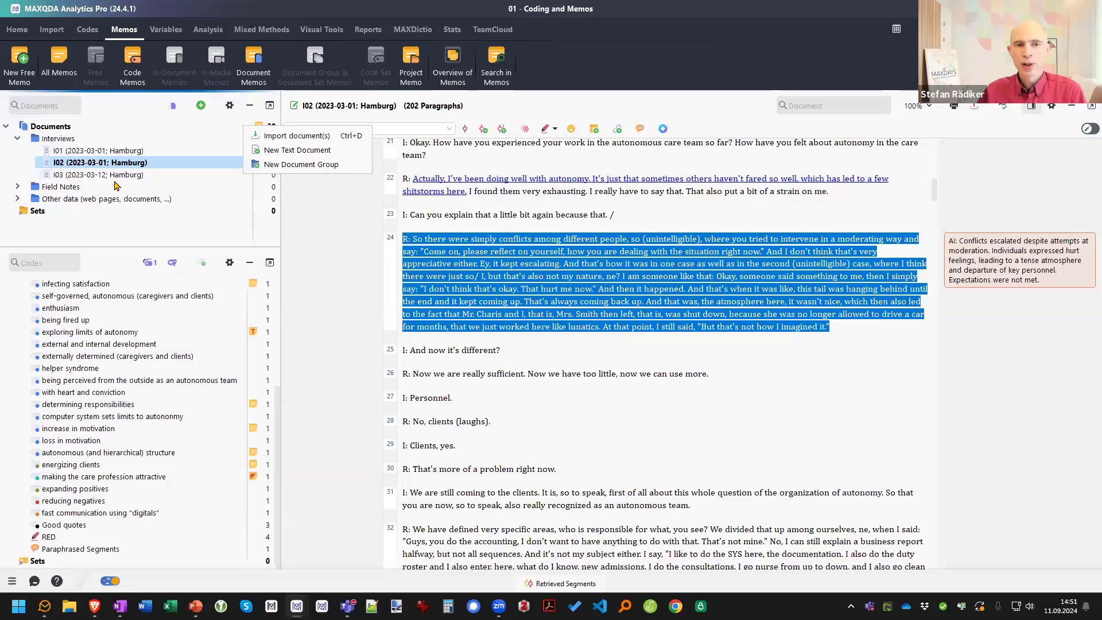
click(95, 233)
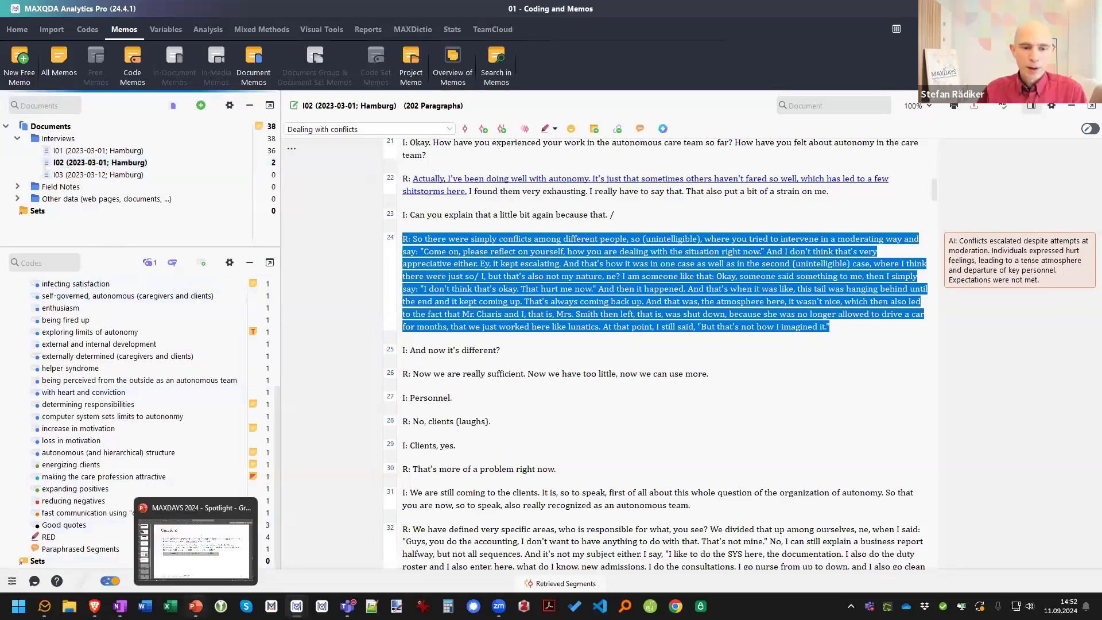
Go back to the PowerPoint "Questions" slide and start a new bullet below the data structure question
click(196, 606)
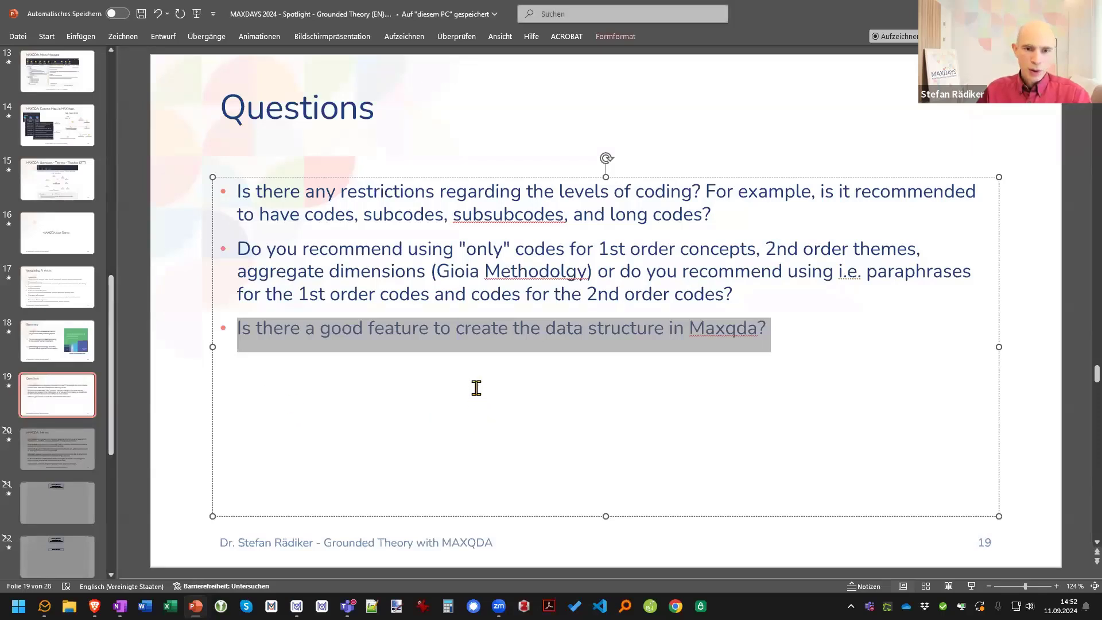
click(481, 335)
click(527, 402)
key(Return)
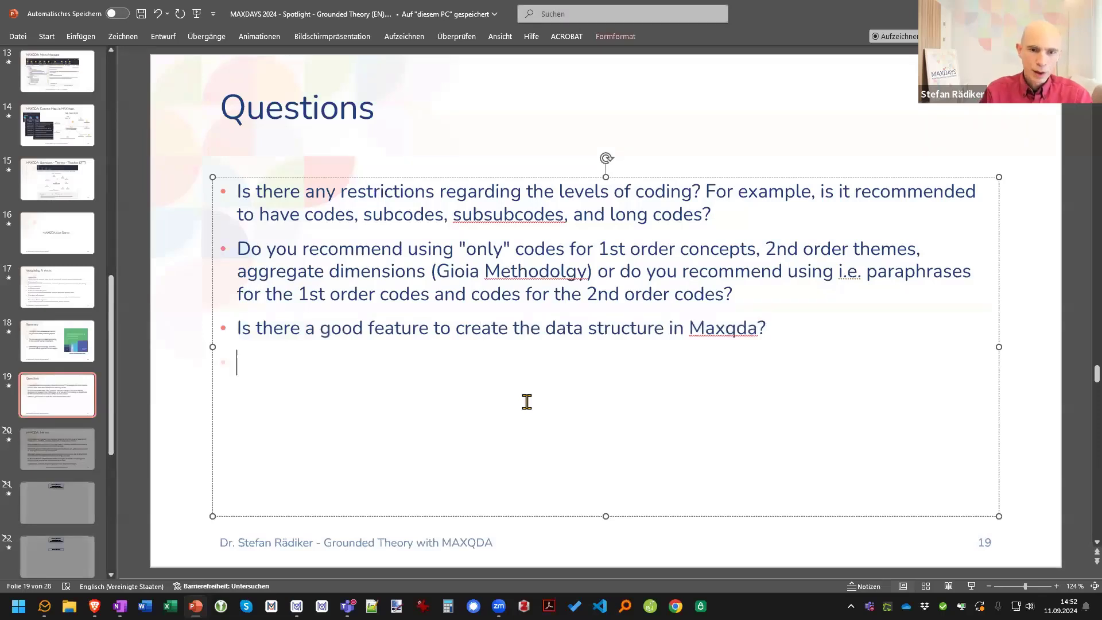